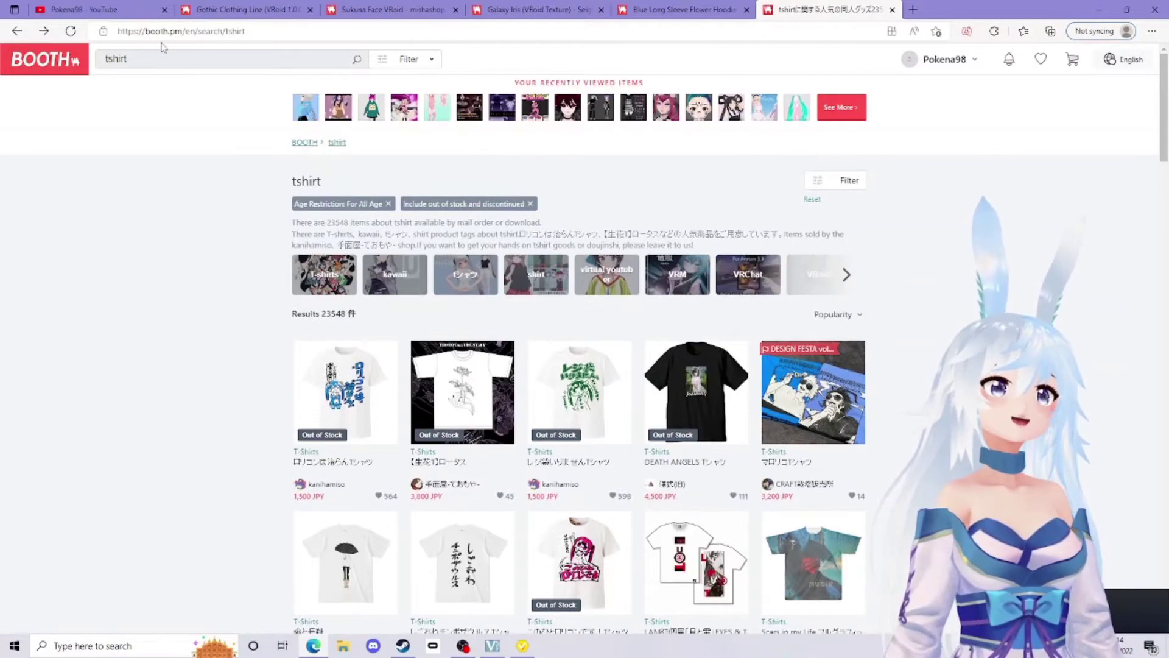
- Return to the BOOTH home page by stripping the search path from the address
click(160, 30)
drag(245, 31, 210, 31)
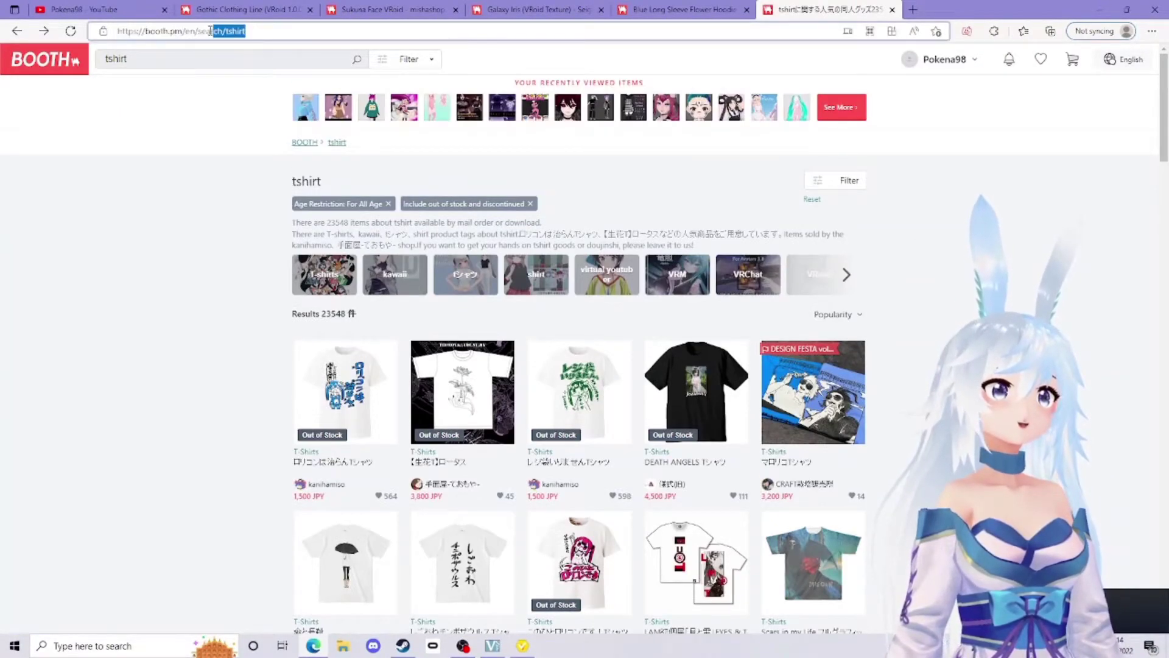
key(BackSpace)
key(BackSpace)
key(BackSpace)
key(BackSpace)
key(BackSpace)
key(Return)
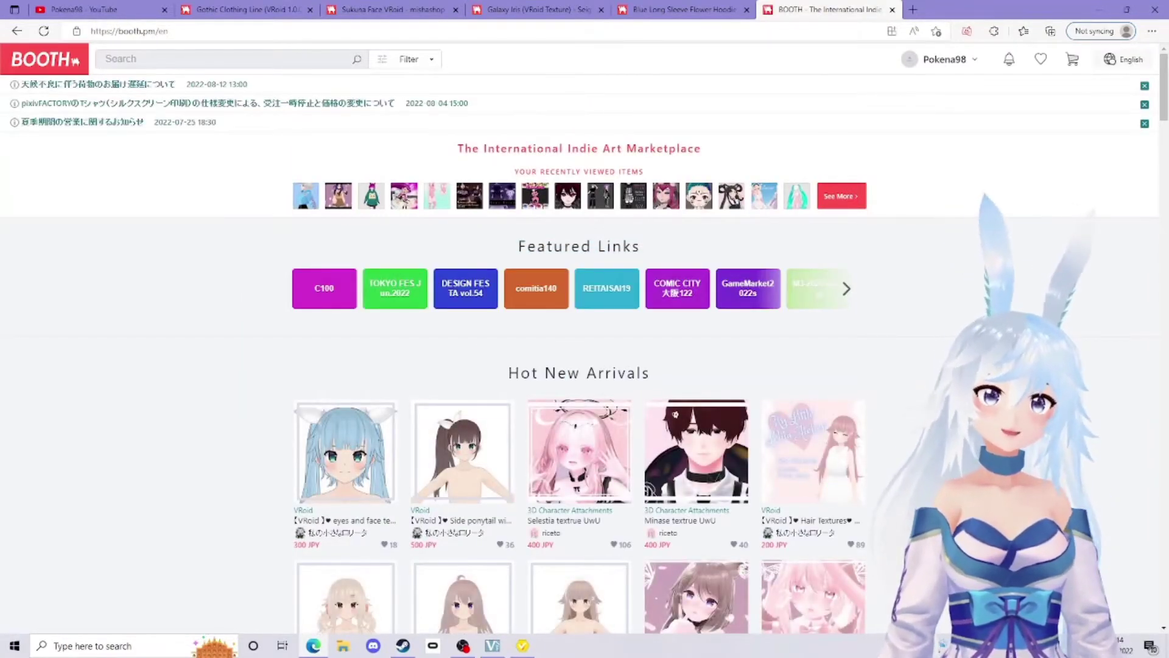
scroll(295, 128, down, 2)
scroll(294, 127, up, 2)
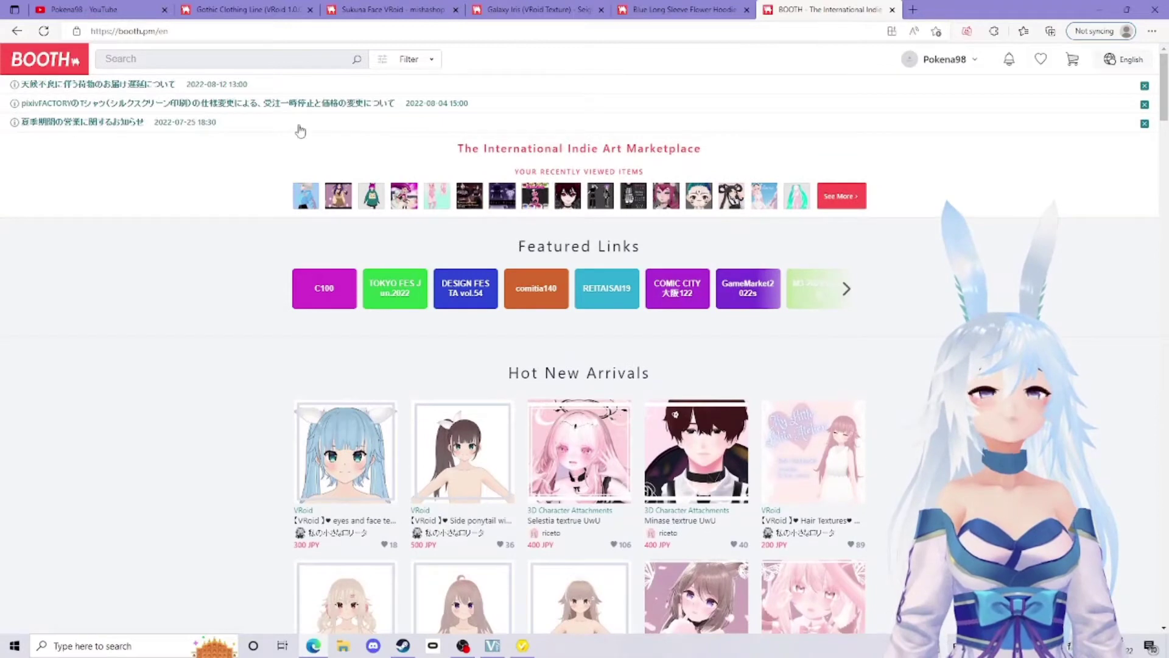
- Search the BOOTH marketplace for 'tshirt vroid'
click(250, 59)
text(tshirt)
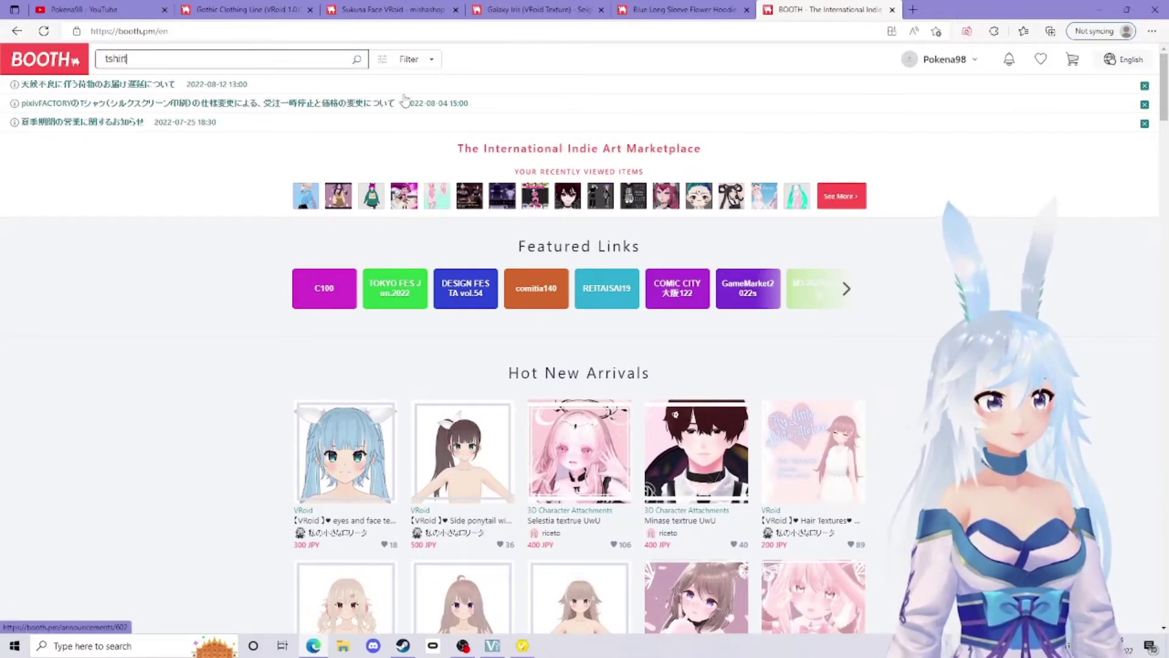
text( vroid)
key(Return)
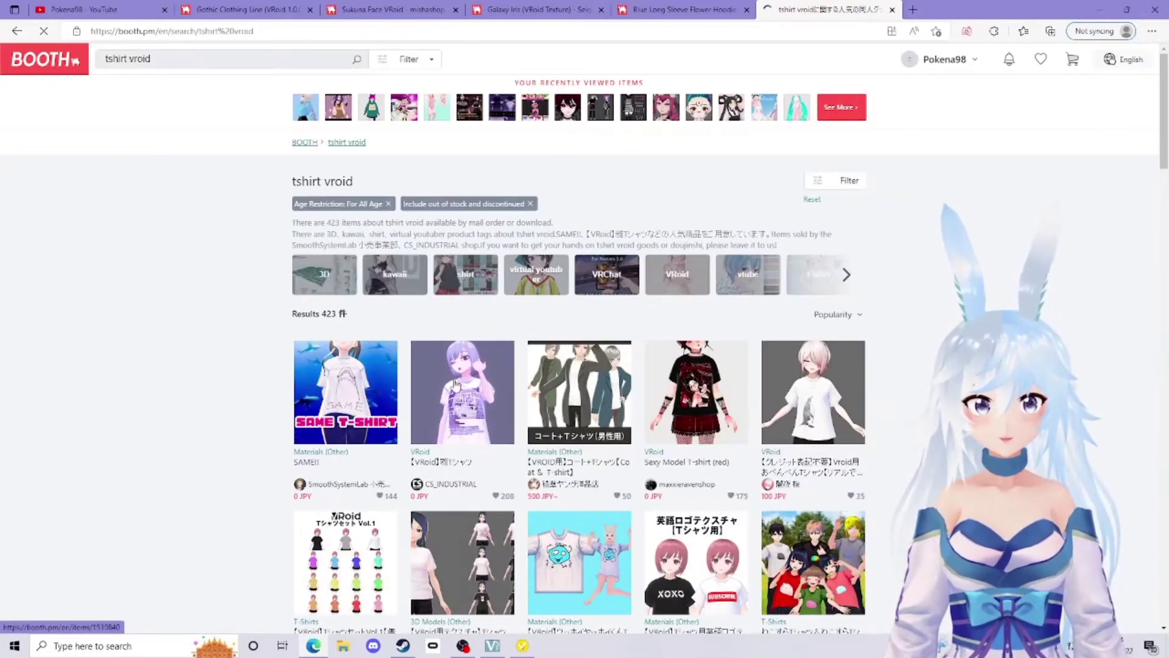
scroll(535, 378, down, 1)
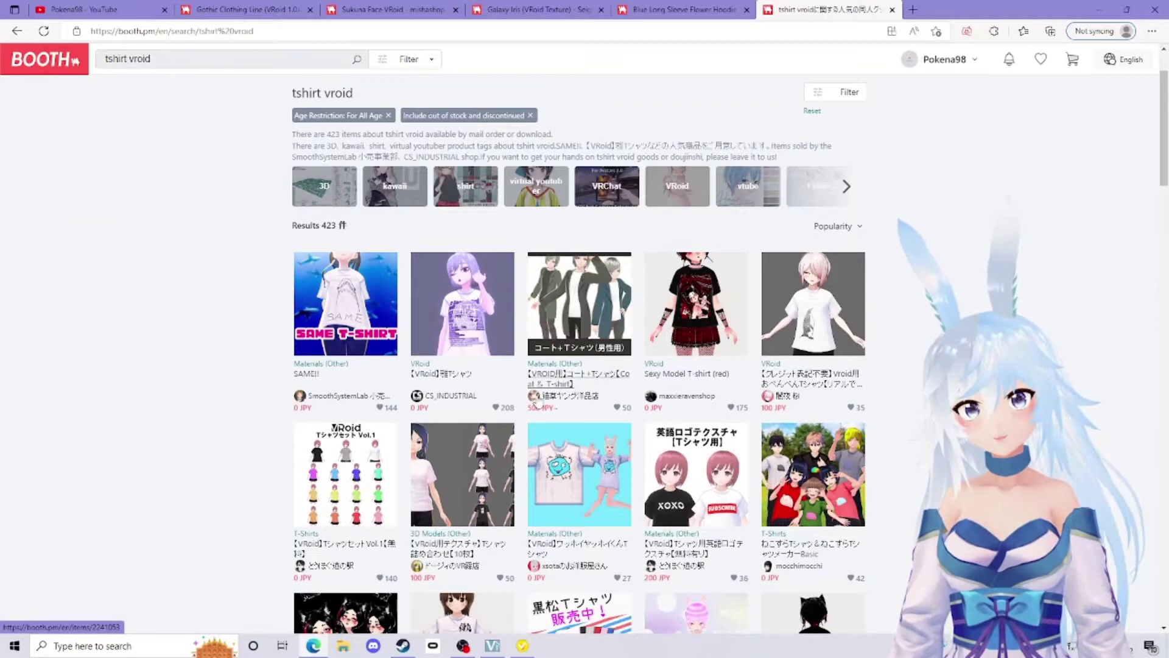
drag(528, 408, 557, 409)
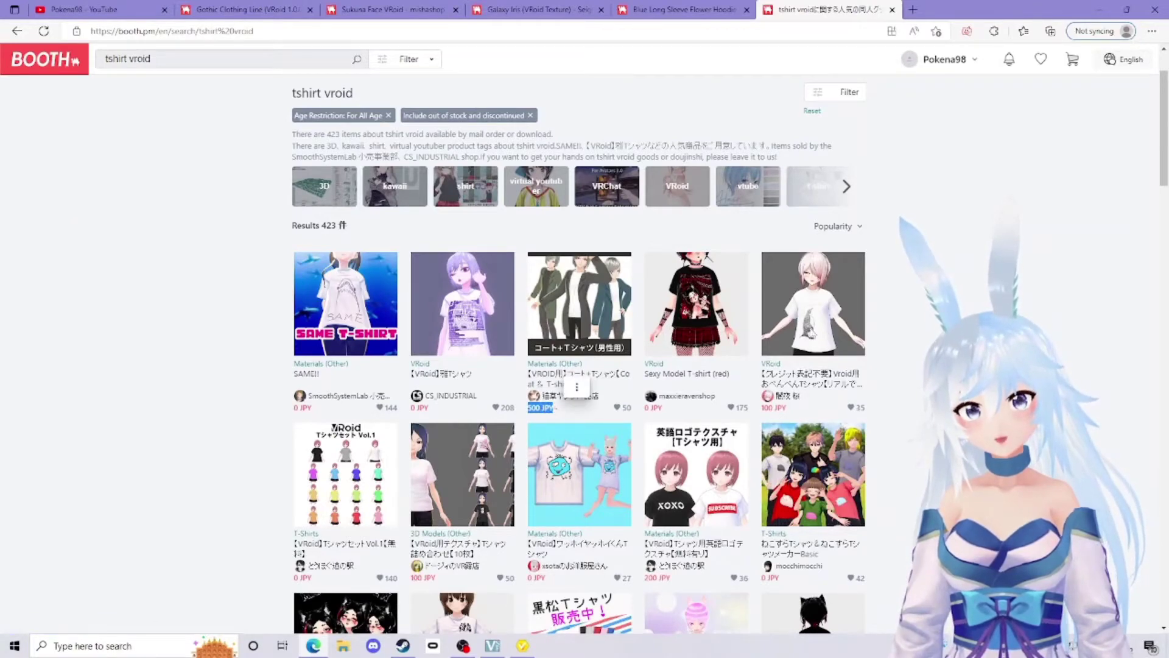
click(1028, 245)
scroll(935, 222, up, 2)
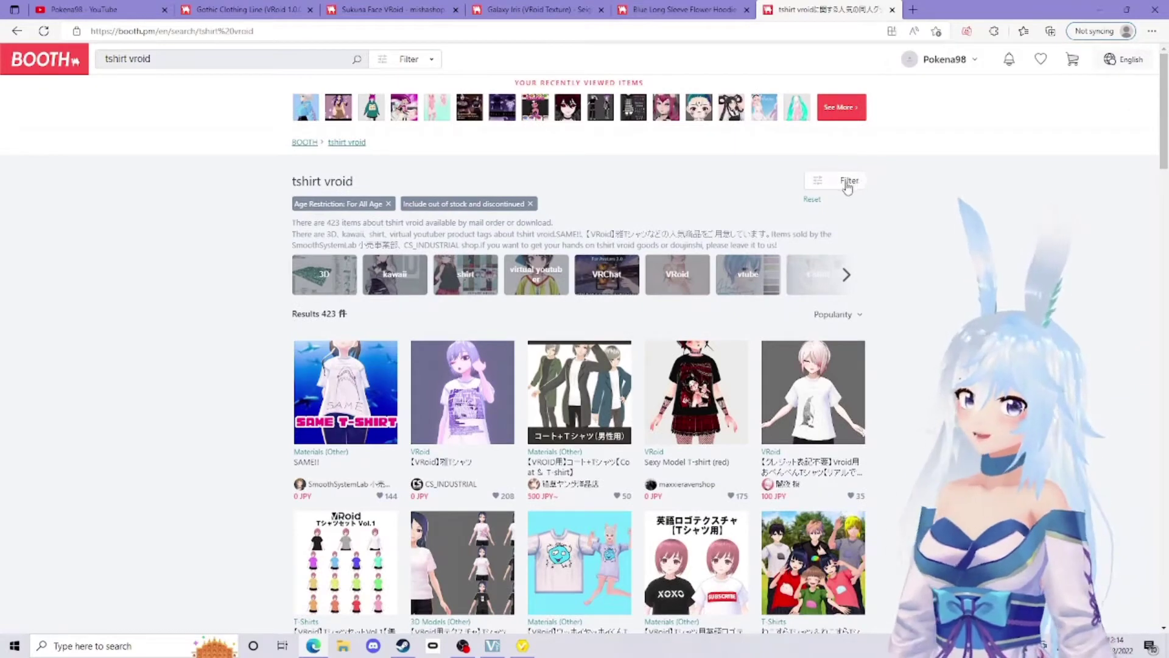
- Filter the results with a ¥0 maximum price, leaving 114 free items
click(844, 184)
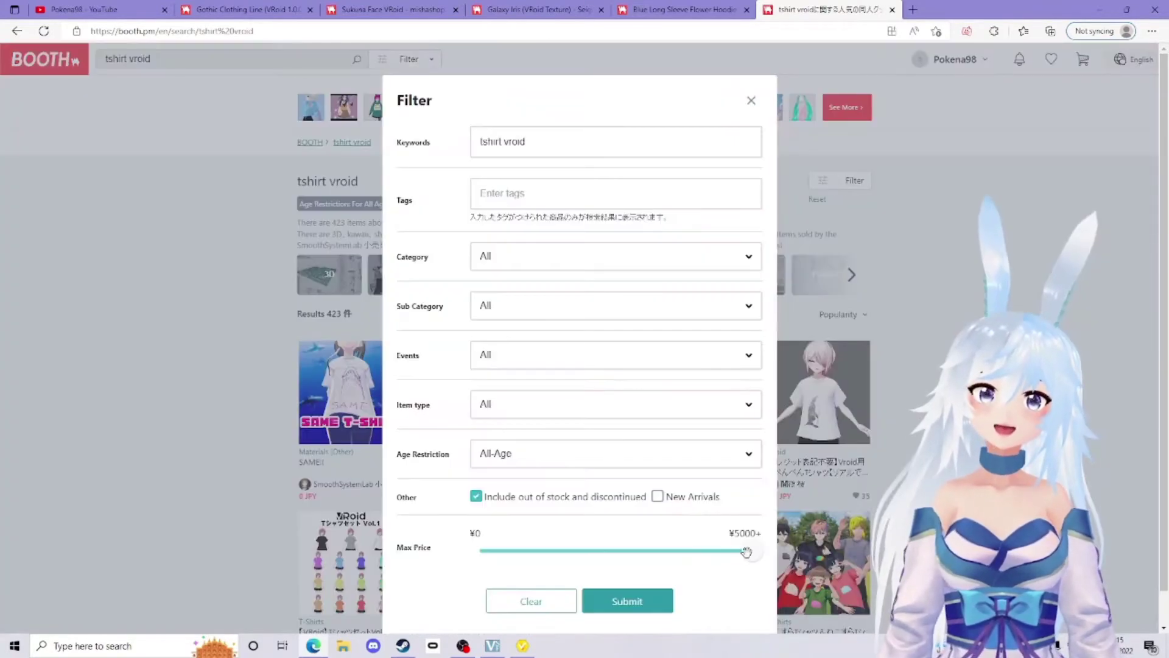
drag(753, 551, 478, 552)
click(638, 594)
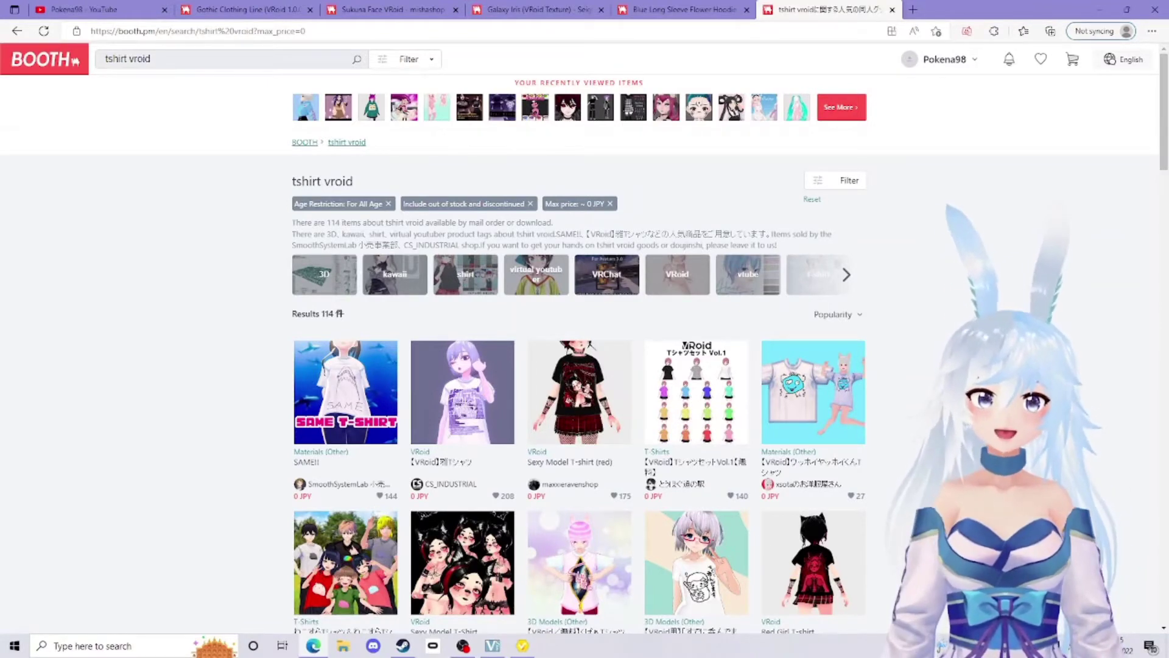
scroll(633, 415, down, 1)
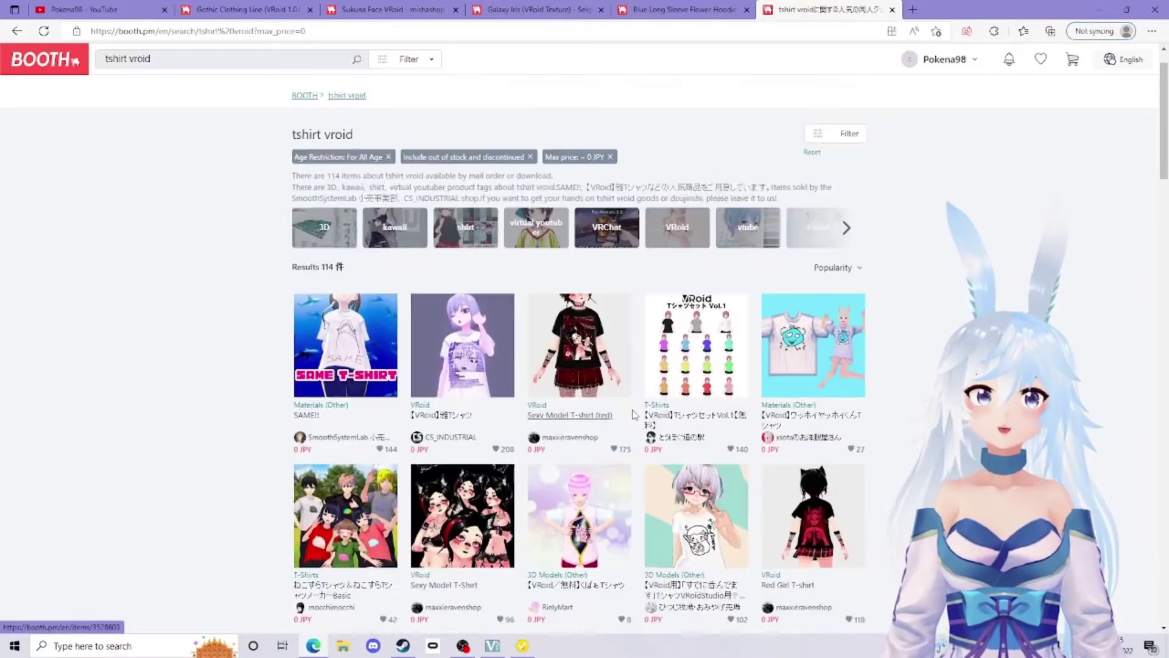
scroll(633, 415, down, 5)
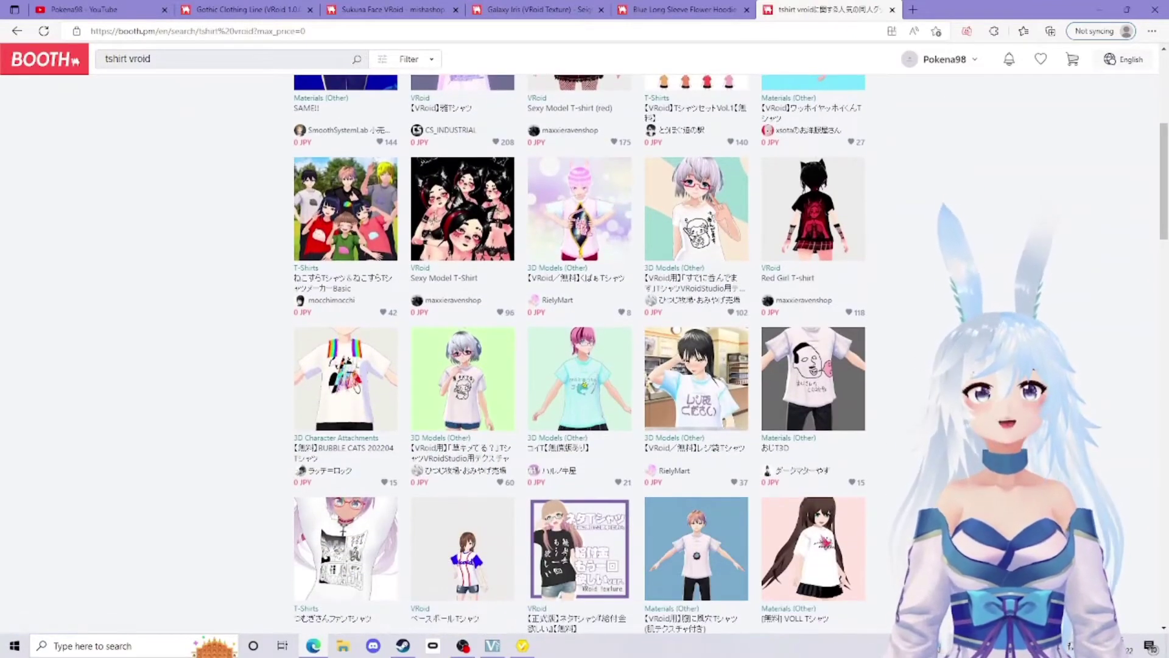
scroll(634, 415, up, 6)
- Download the Gothic Clothing Line, Sukuna Face, Galaxy Iris and Blue Long Sleeve Flower Hoodie items
click(280, 9)
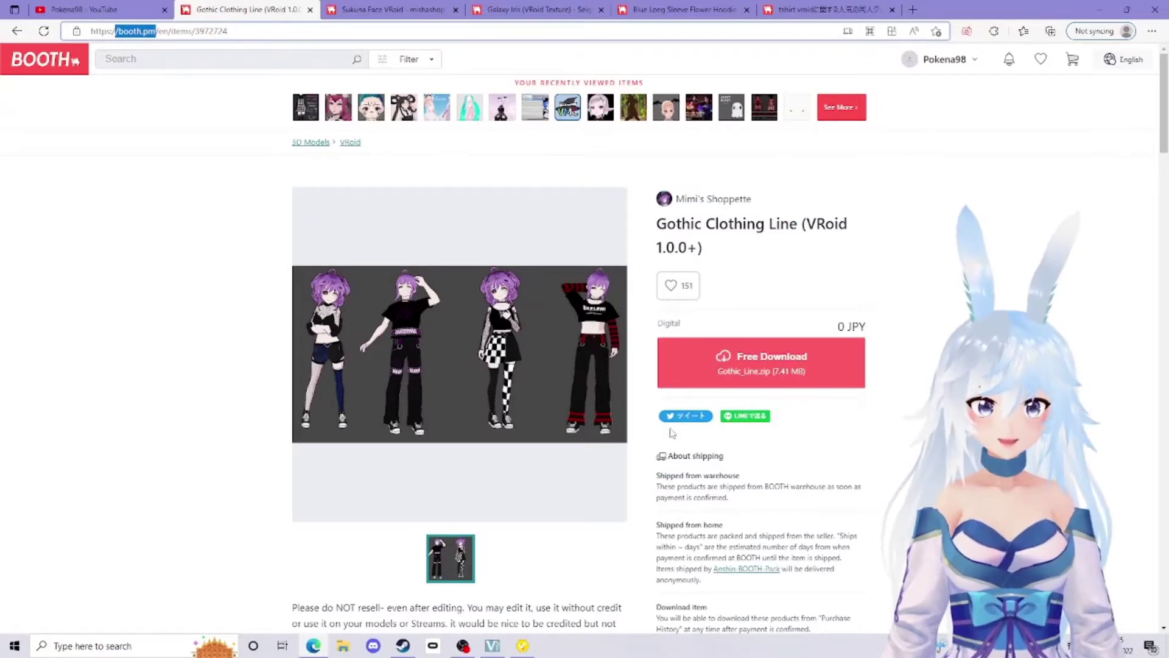
click(767, 373)
click(407, 11)
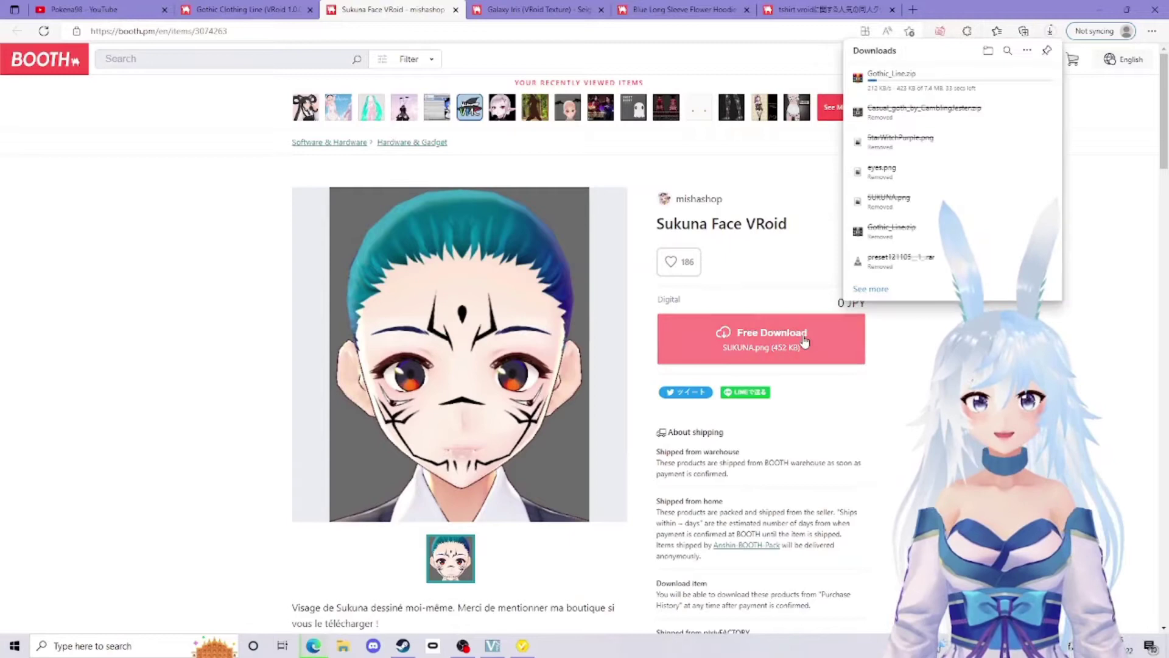
click(798, 346)
key(ctrl+Tab)
click(797, 347)
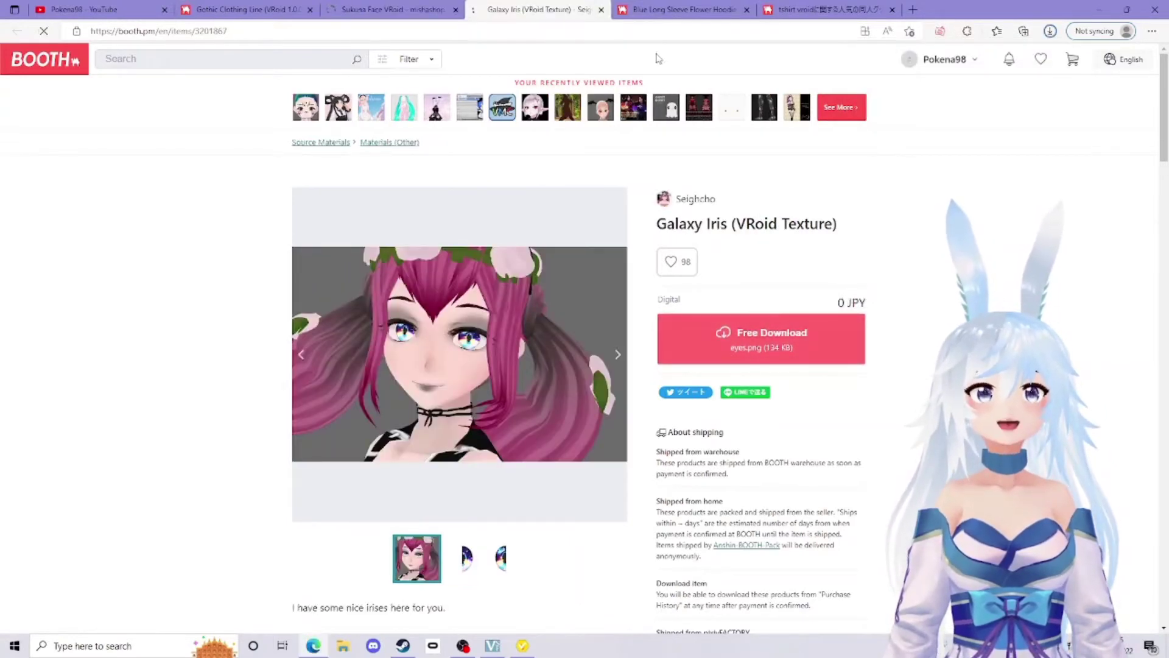
key(ctrl+Tab)
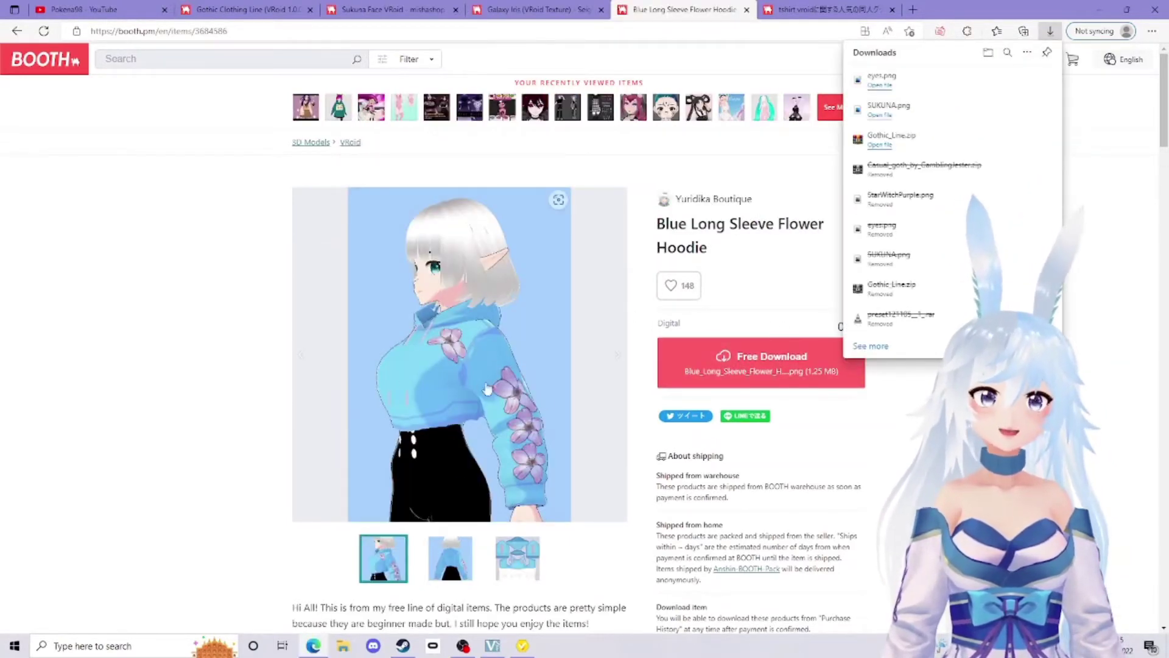
click(735, 374)
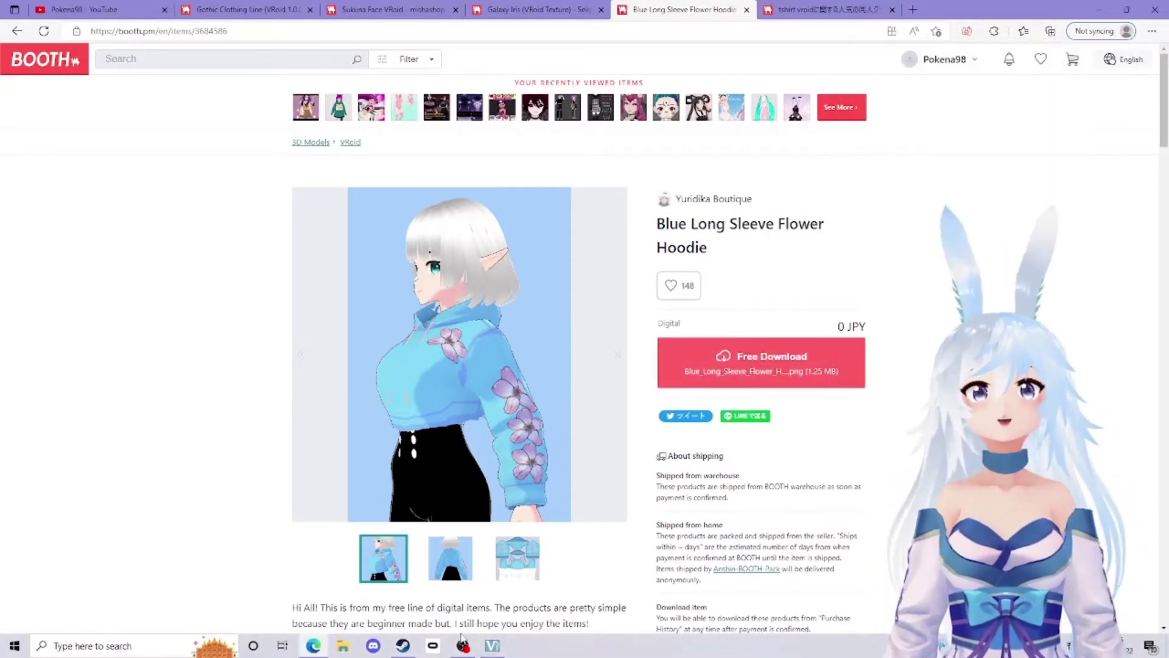
- Launch VRoid Studio from Steam and create a new model from the Fem base
click(403, 645)
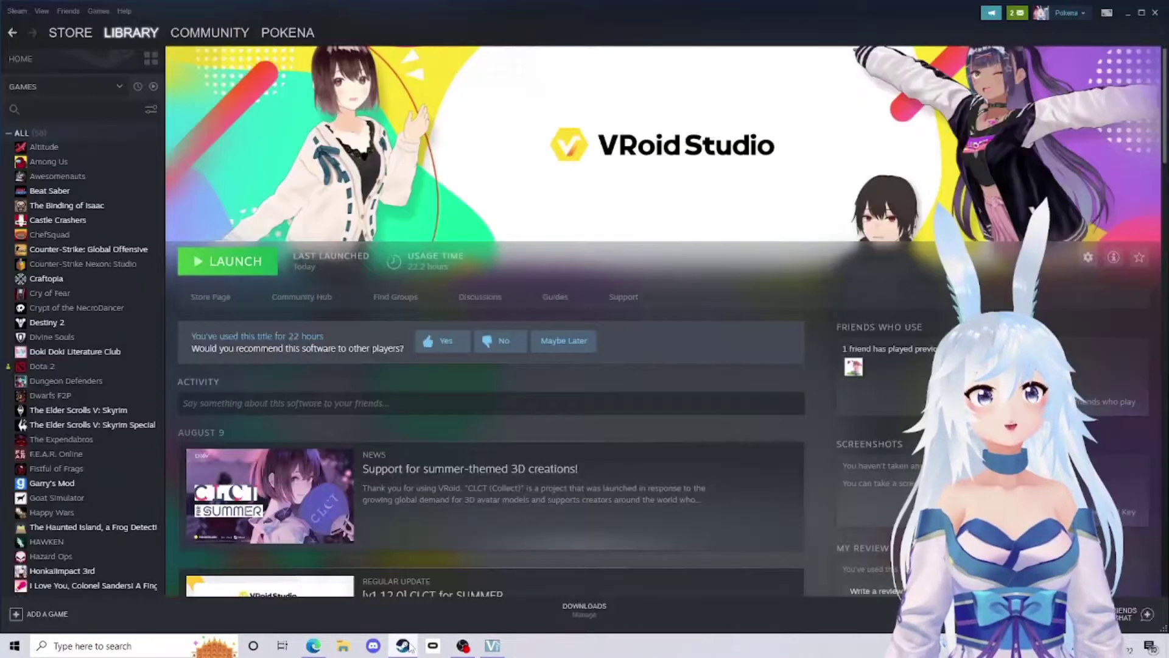
click(269, 256)
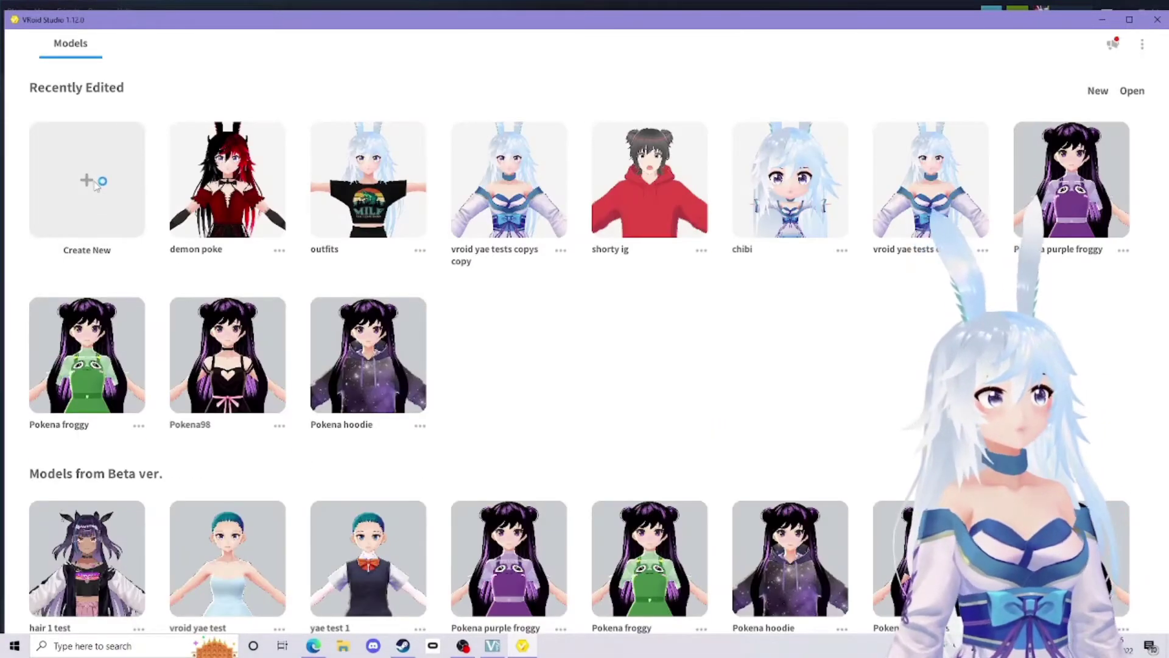
click(94, 181)
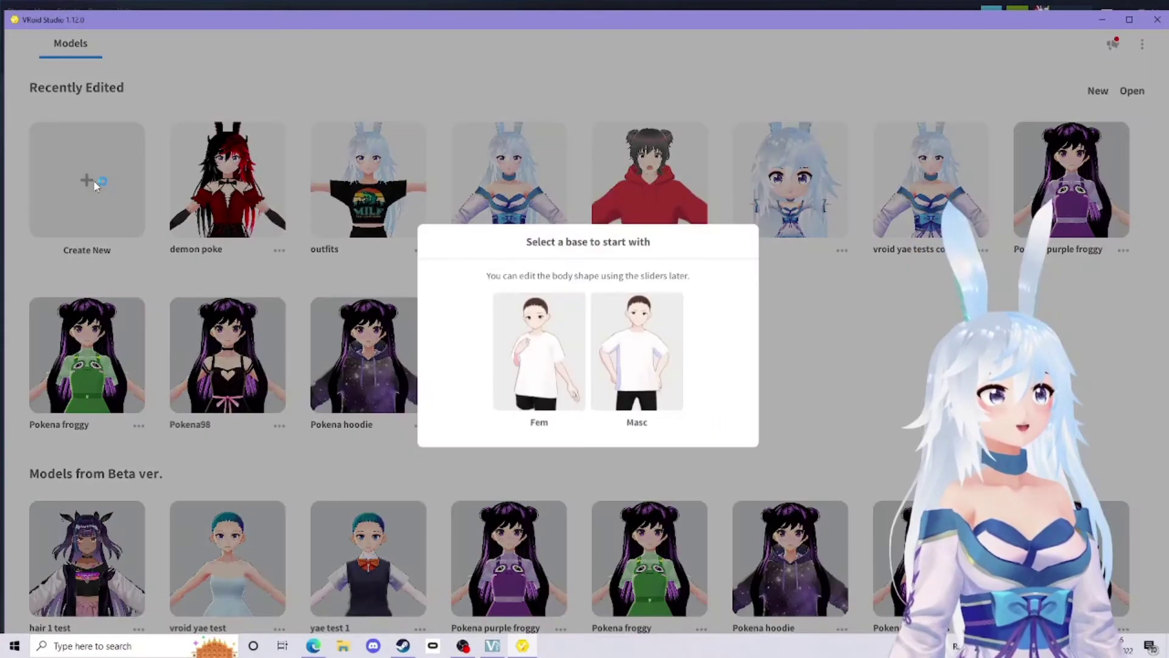
click(523, 353)
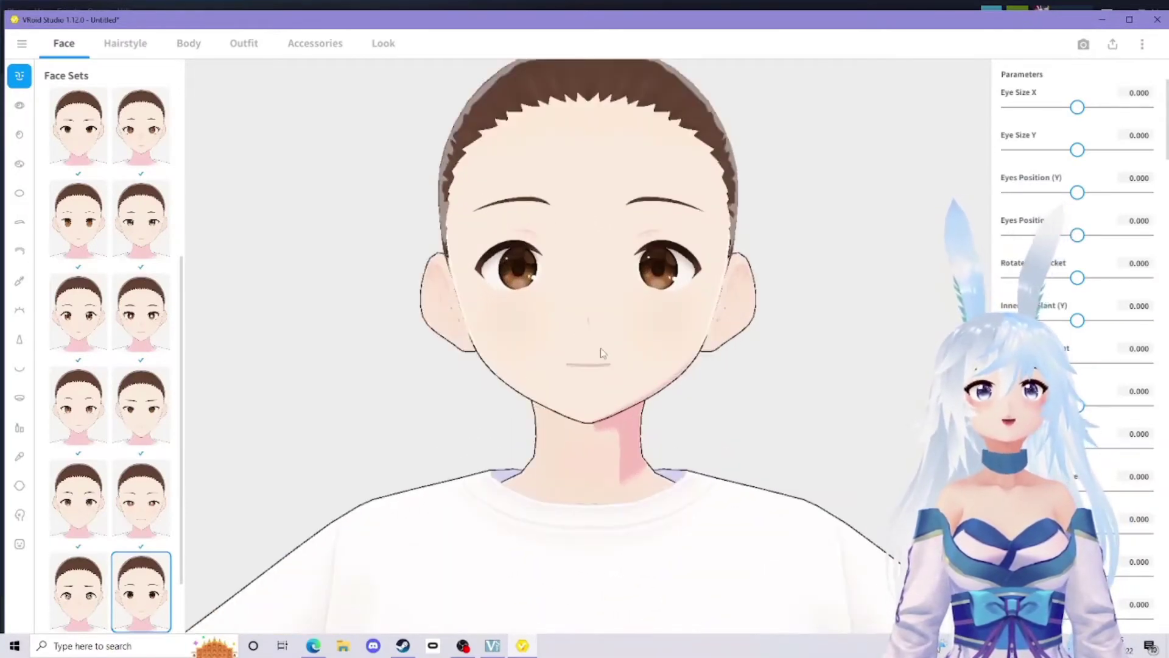
- Apply a preset face set, then add a new custom iris and open its texture
click(78, 405)
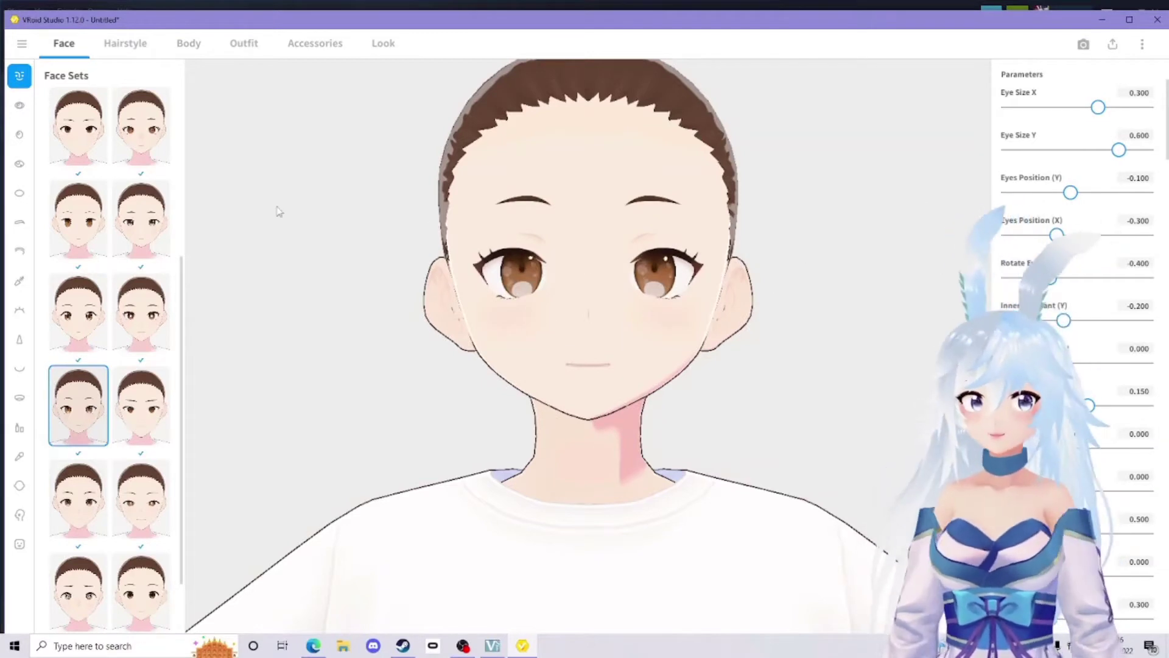
click(20, 134)
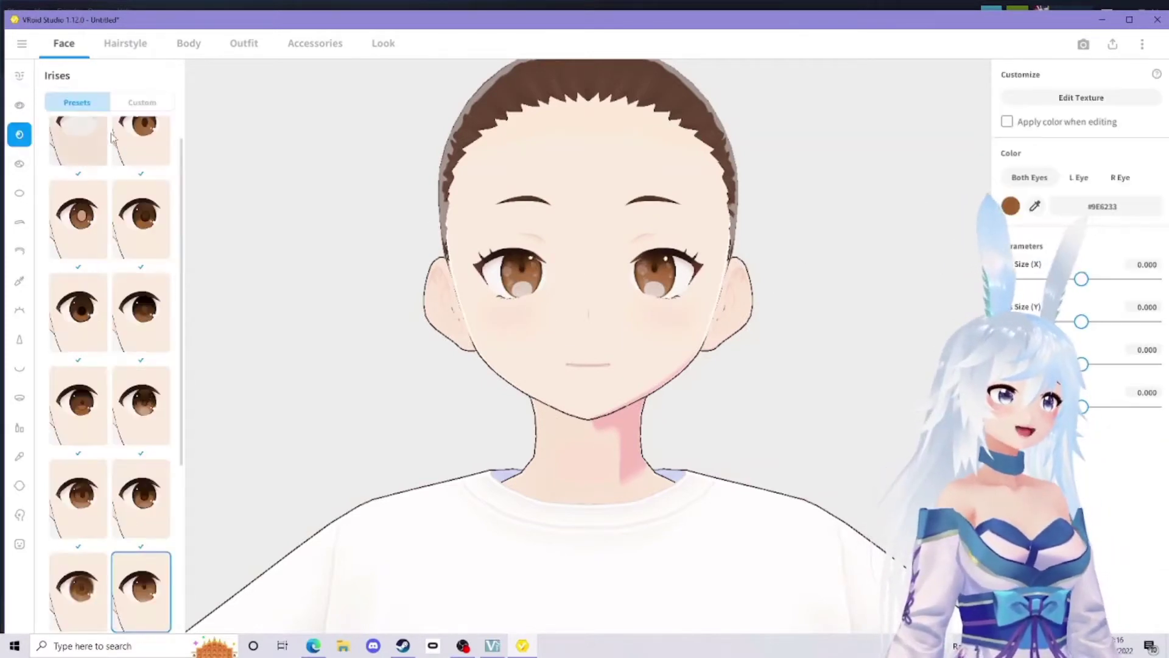
click(144, 103)
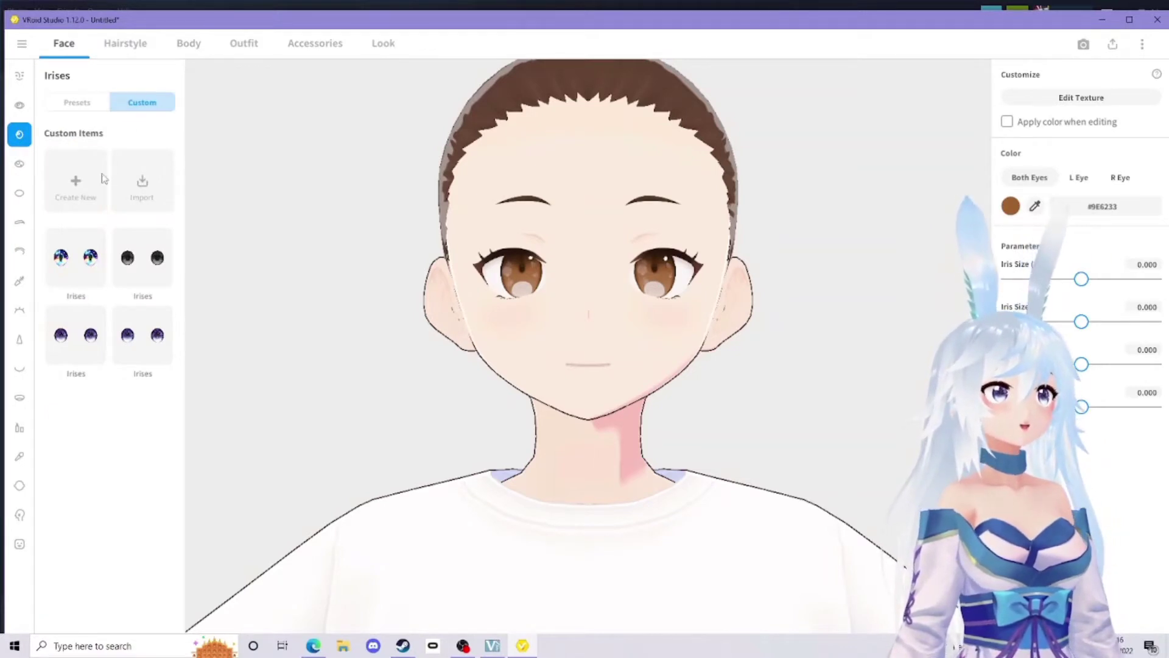
click(76, 185)
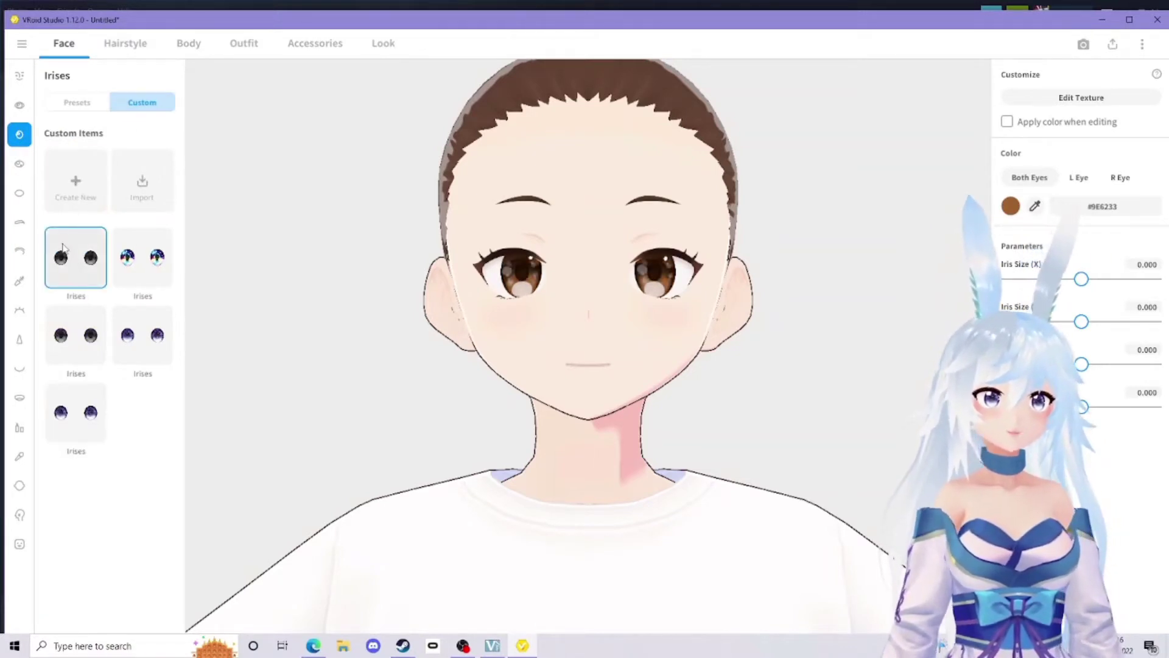
right_click(81, 262)
click(79, 260)
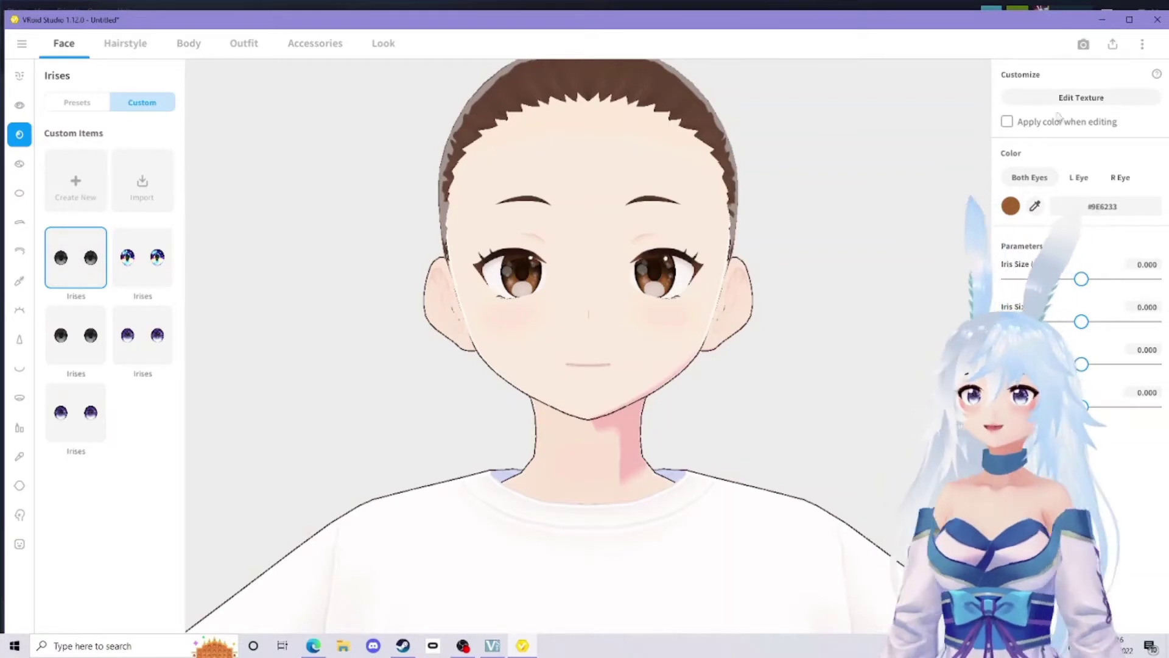
click(1082, 100)
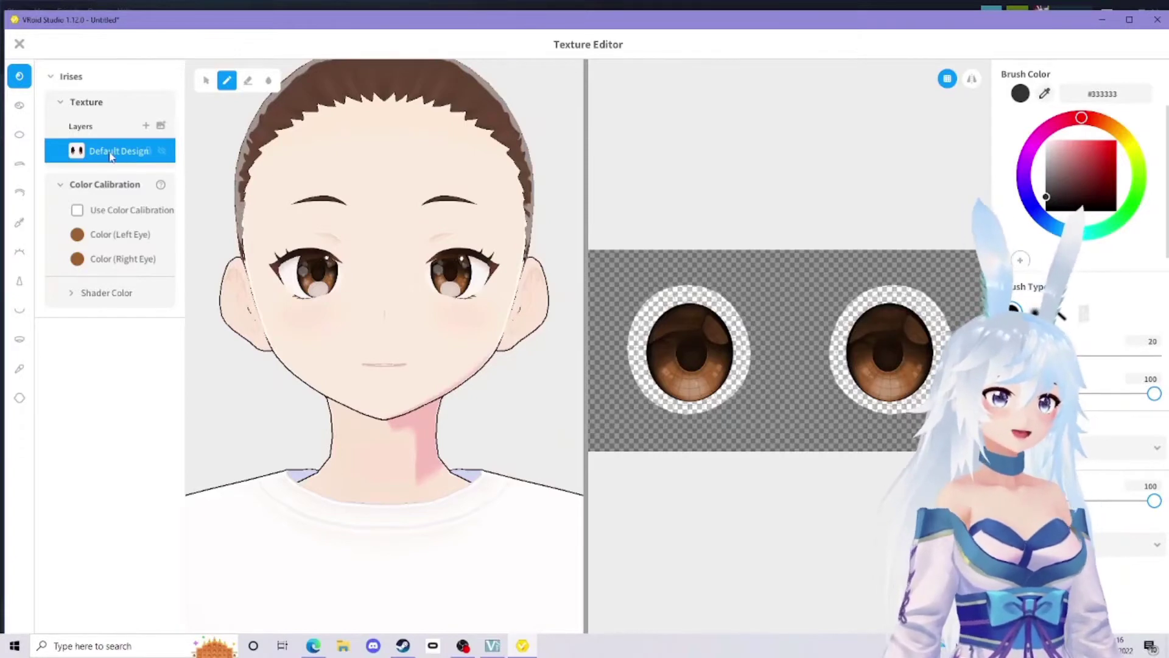
- Import eyes.png, found by searching Downloads for 15/08/2022, onto the Default Design layer
right_click(110, 156)
click(145, 143)
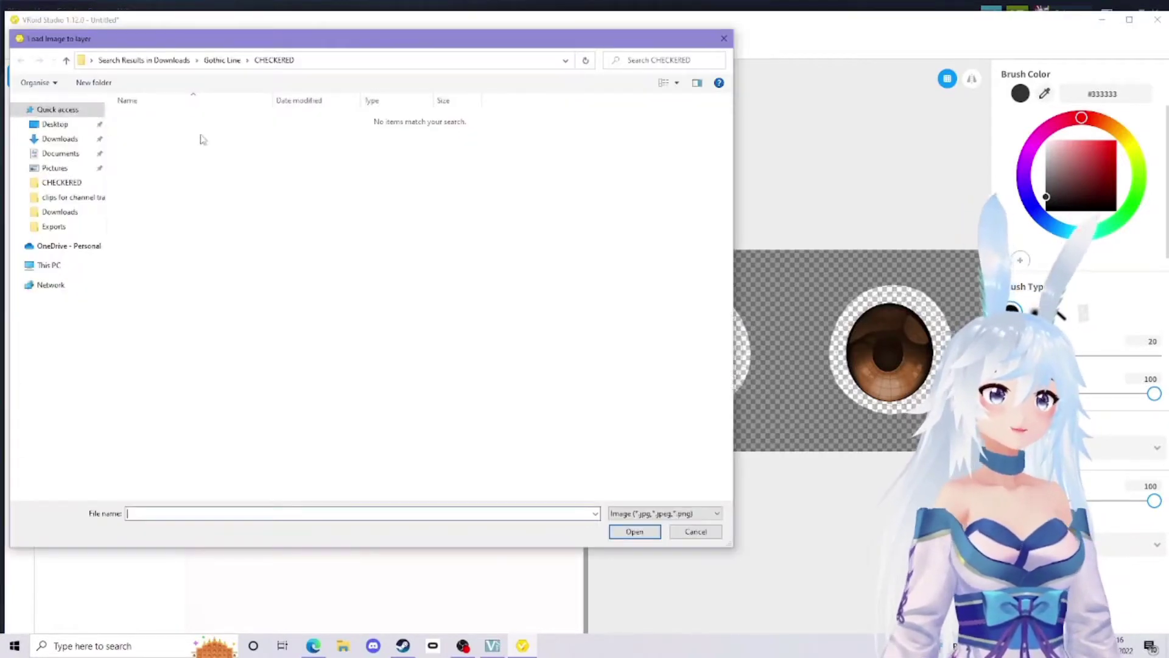
click(69, 213)
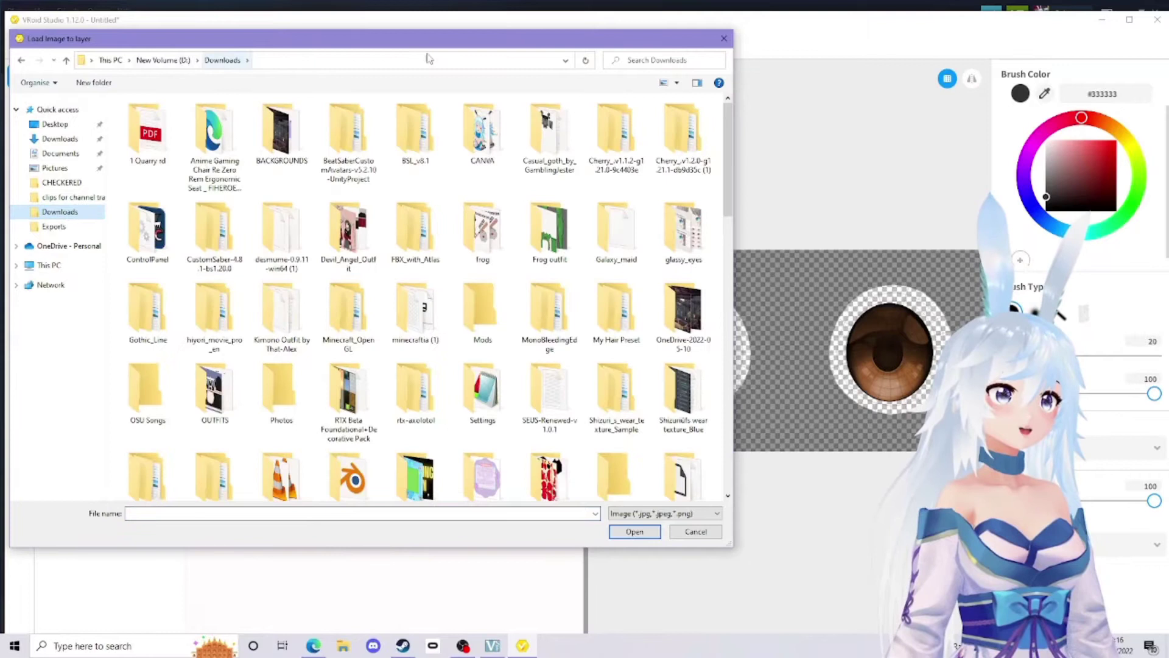
click(660, 59)
text(15/)
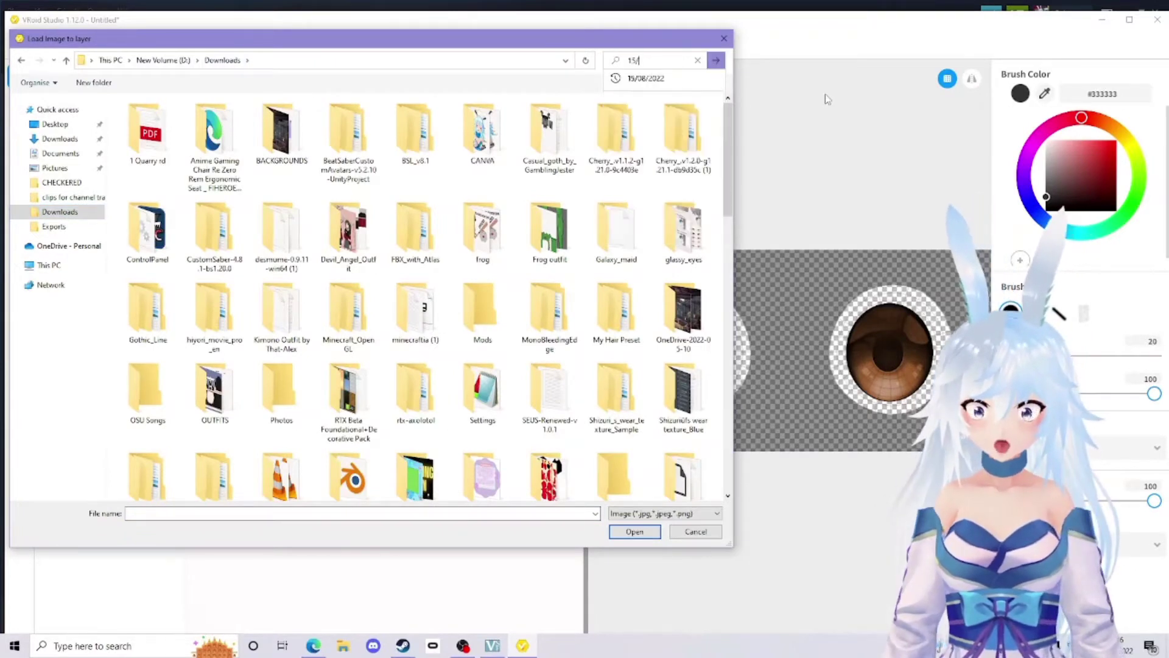
text(08/2022)
key(Return)
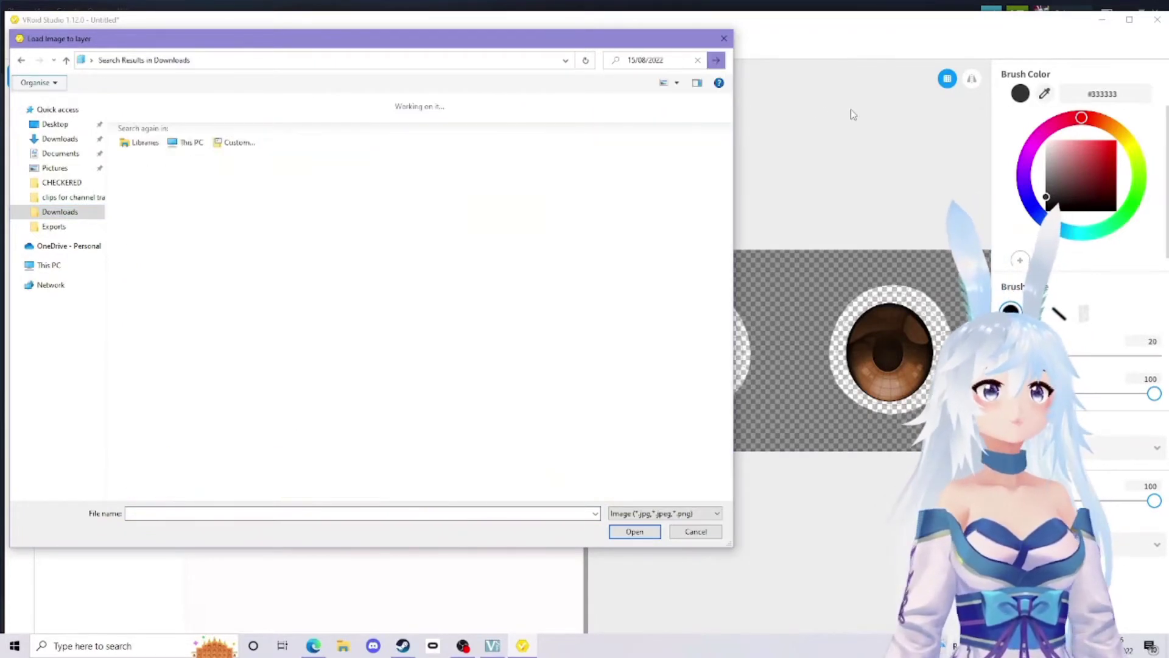
click(488, 134)
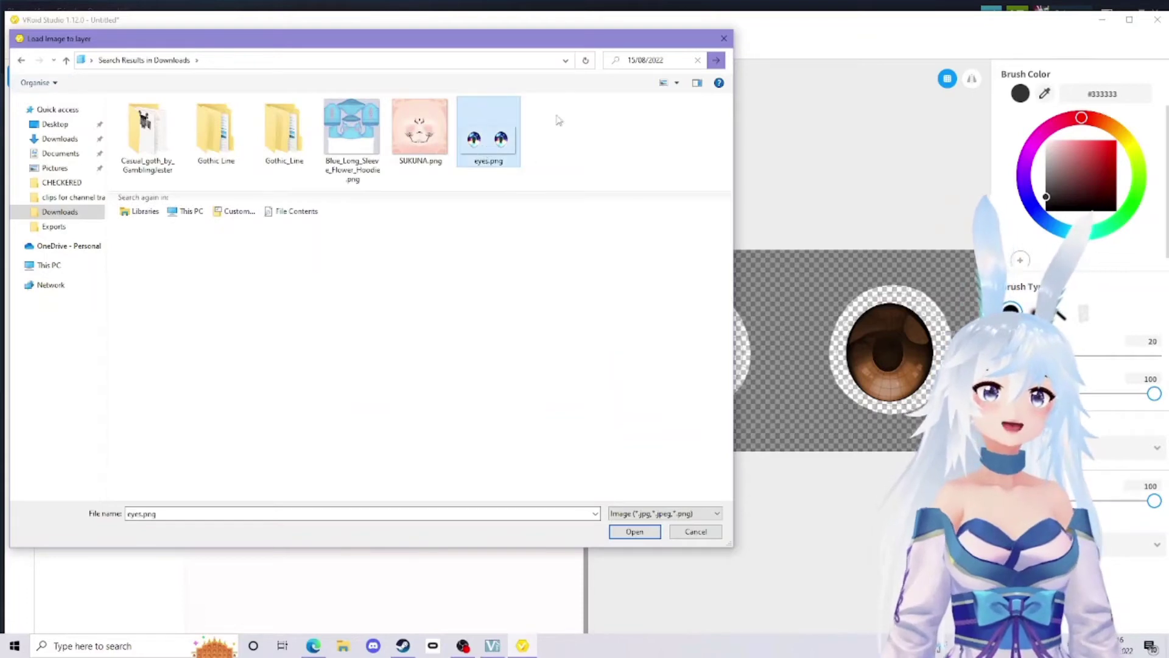
click(633, 531)
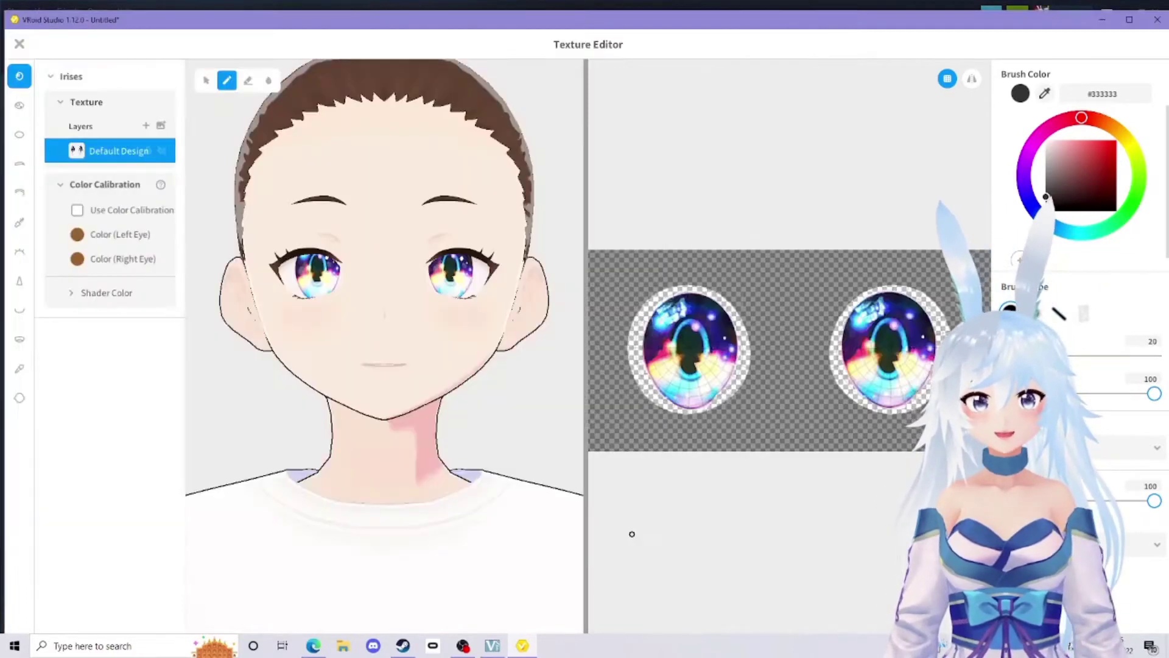
- Close the Texture Editor and save the custom irises item
scroll(432, 304, up, 3)
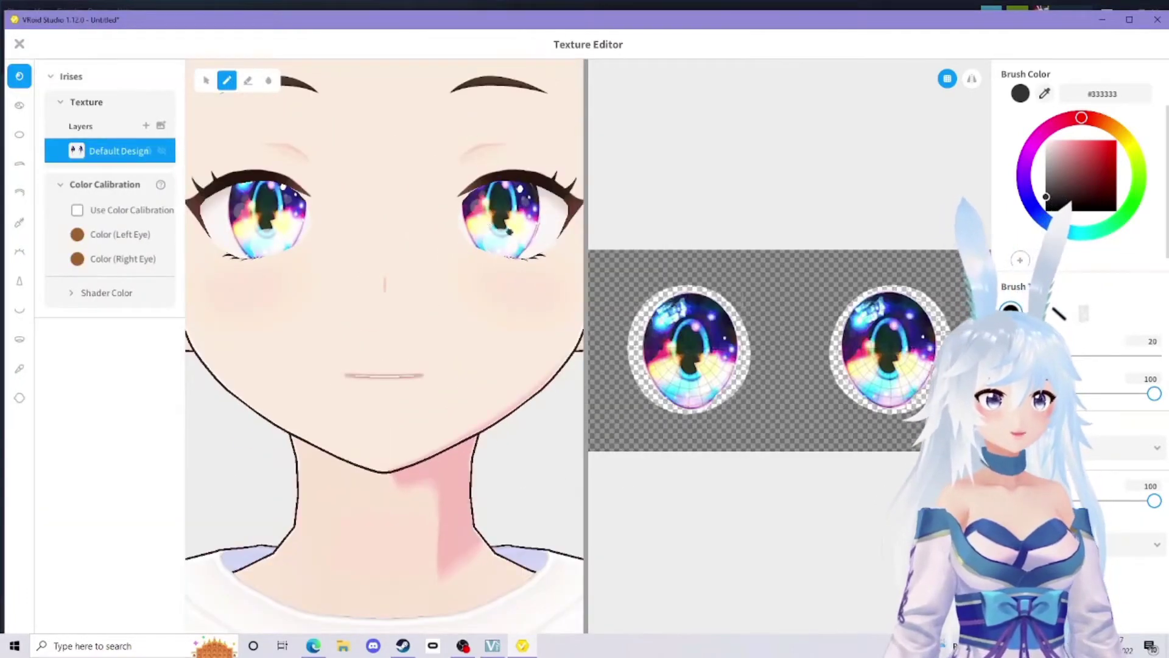
scroll(478, 309, down, 2)
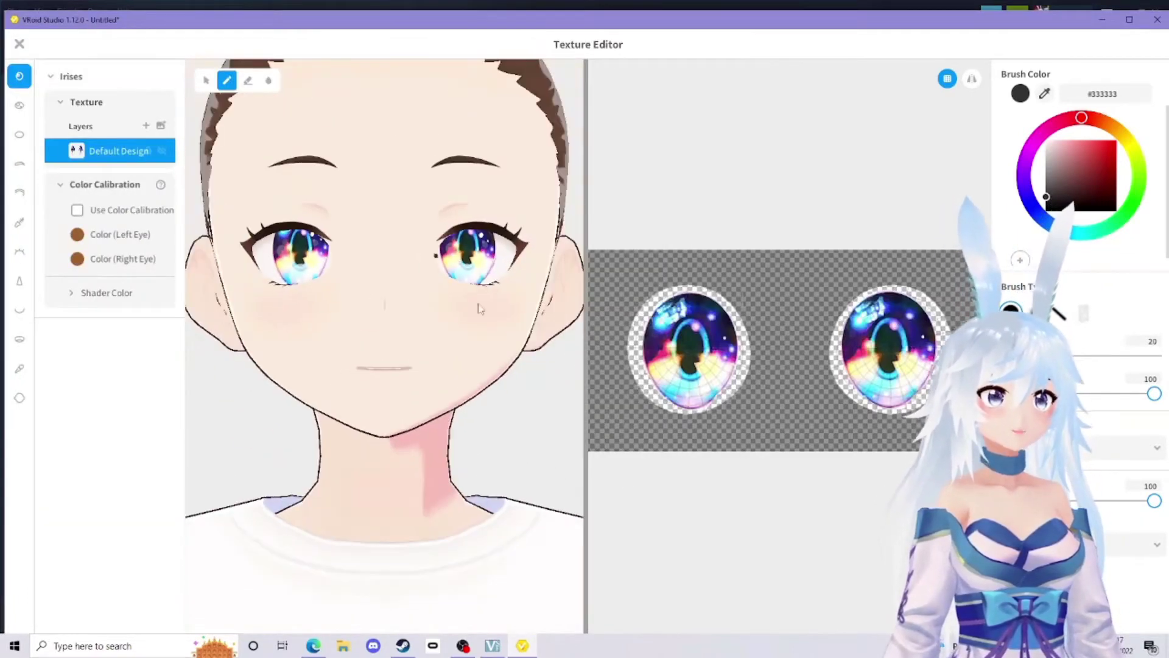
click(20, 45)
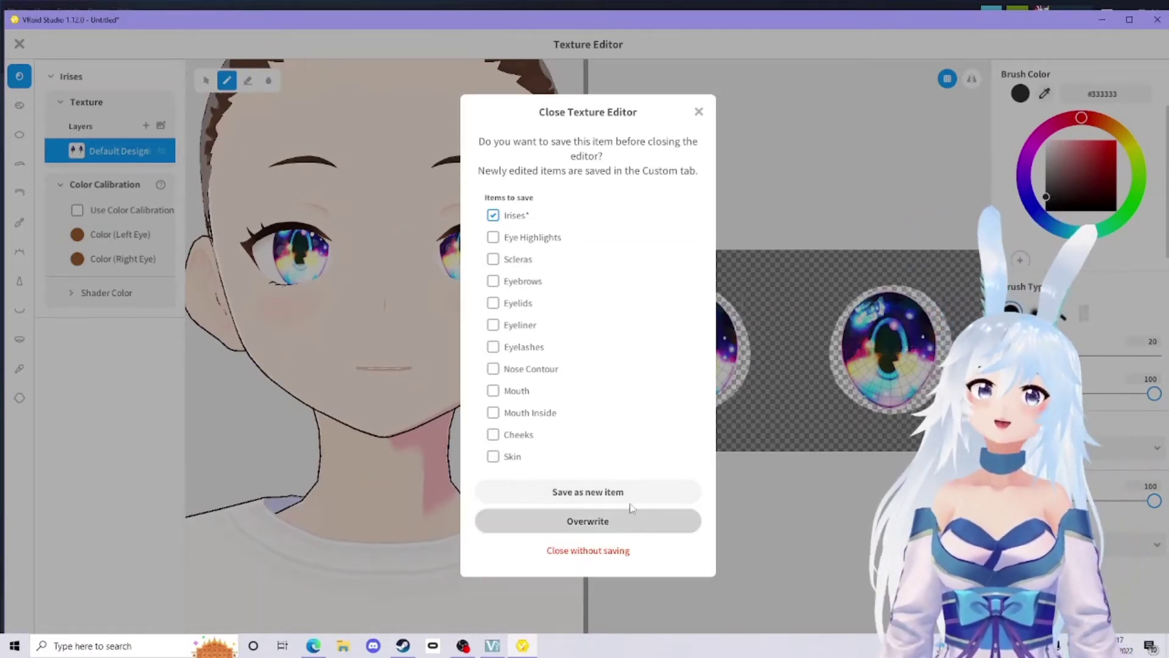
click(615, 483)
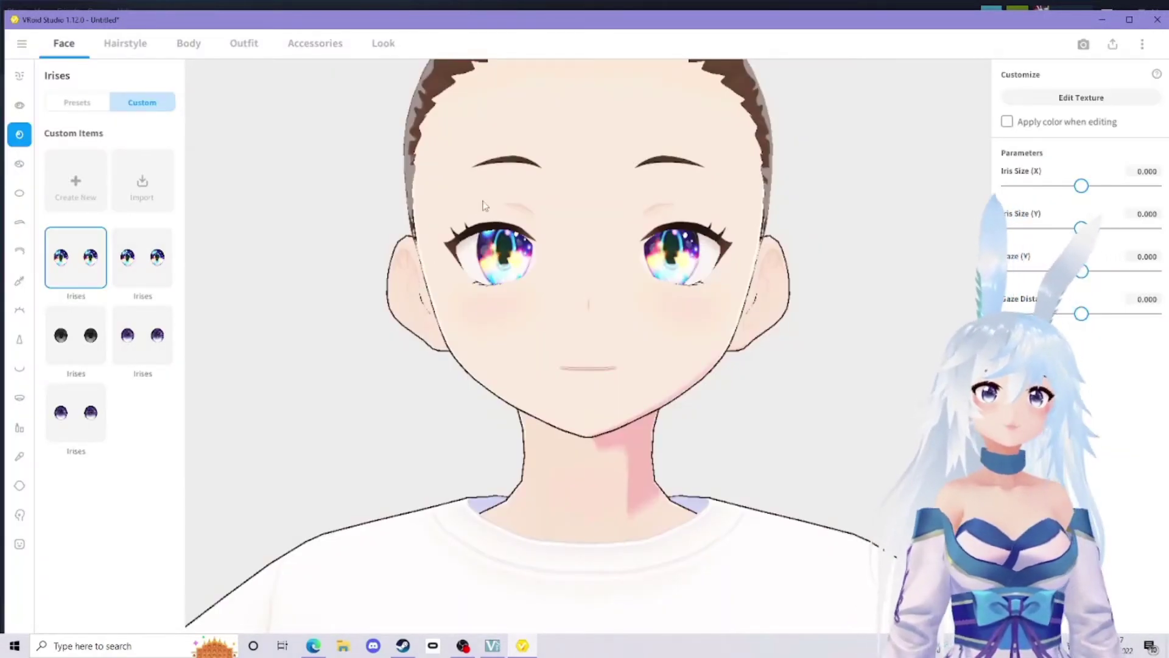
- Apply the long straight hairstyle with bangs and set its main colour to #DB93D4
click(125, 43)
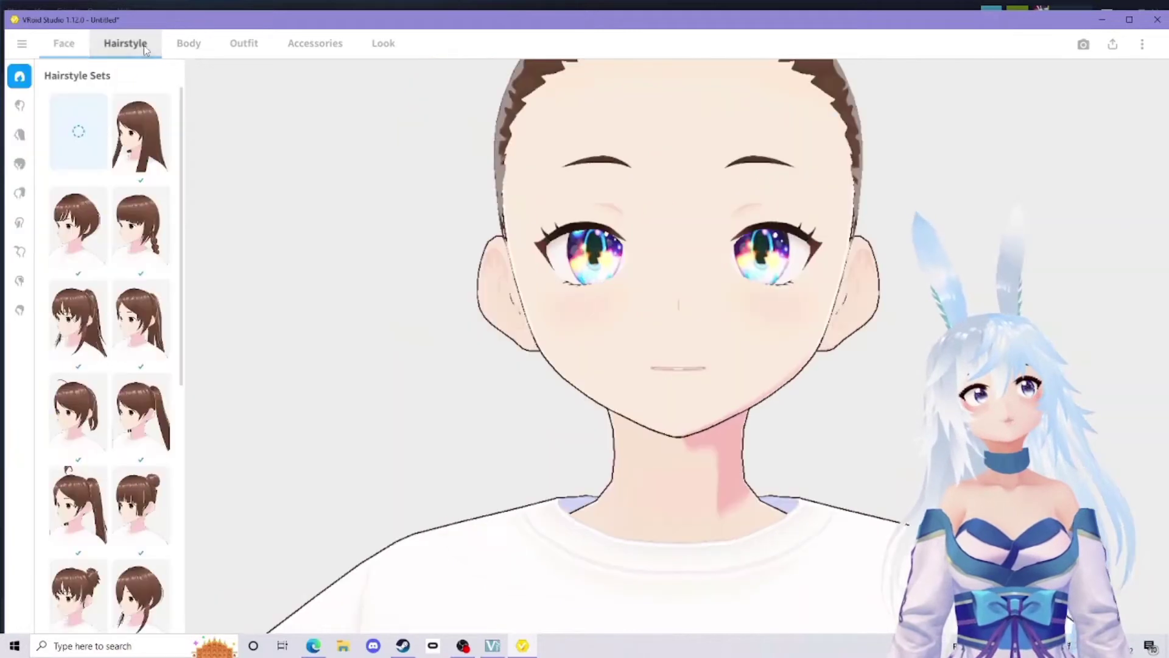
scroll(85, 536, down, 1)
click(86, 536)
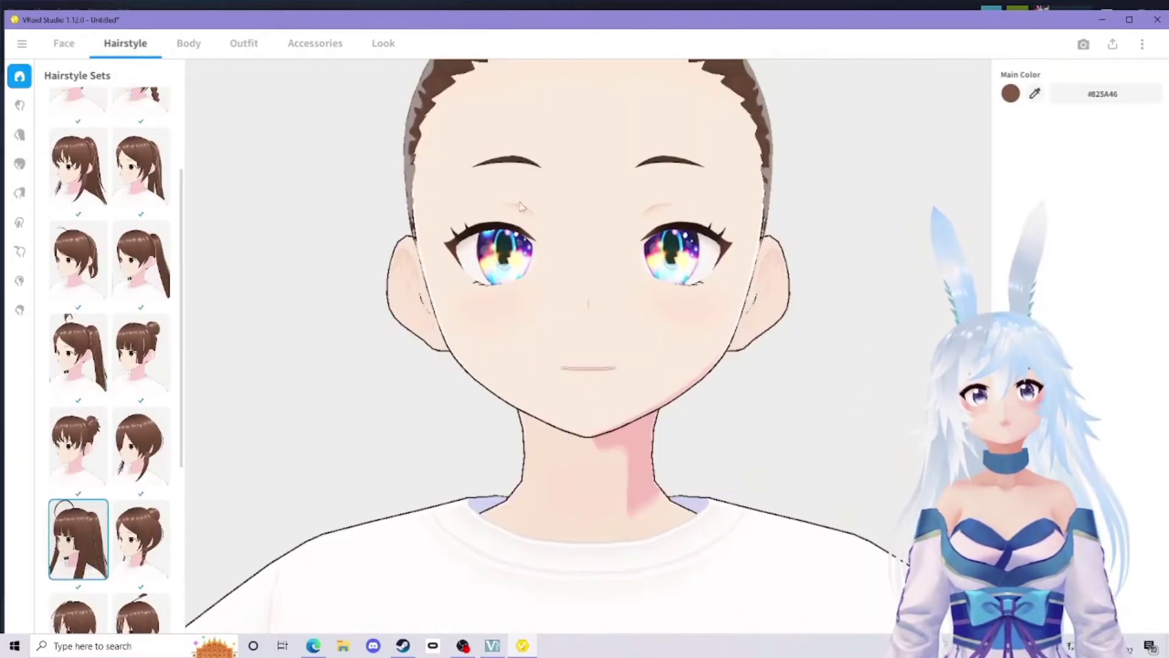
scroll(518, 202, down, 4)
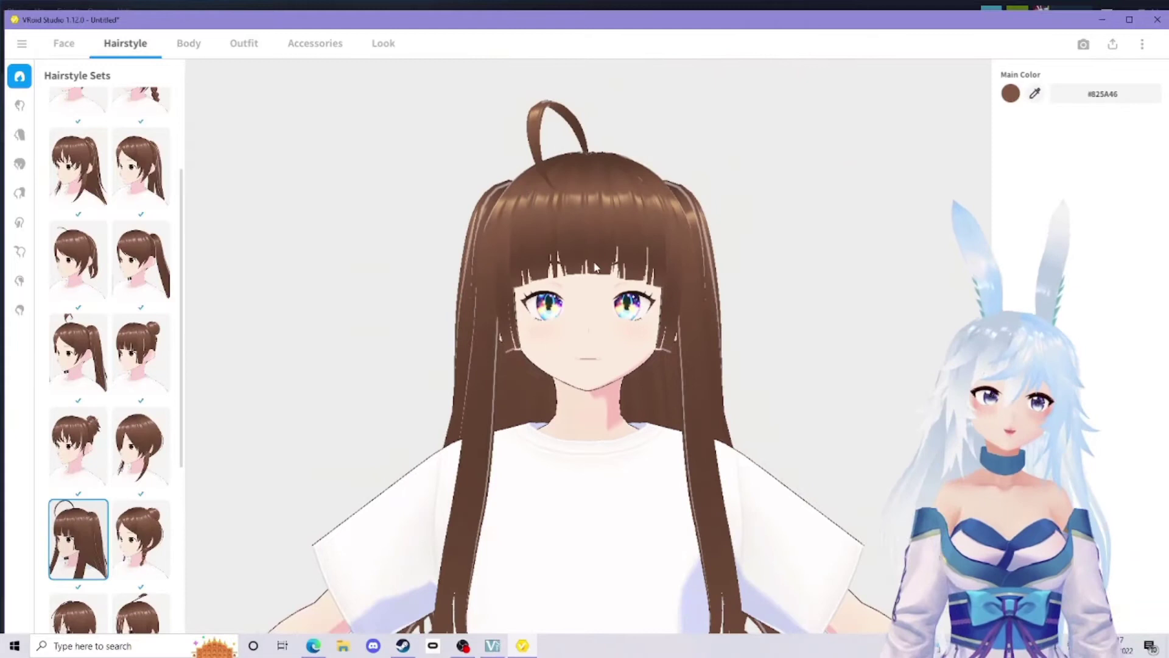
click(1014, 93)
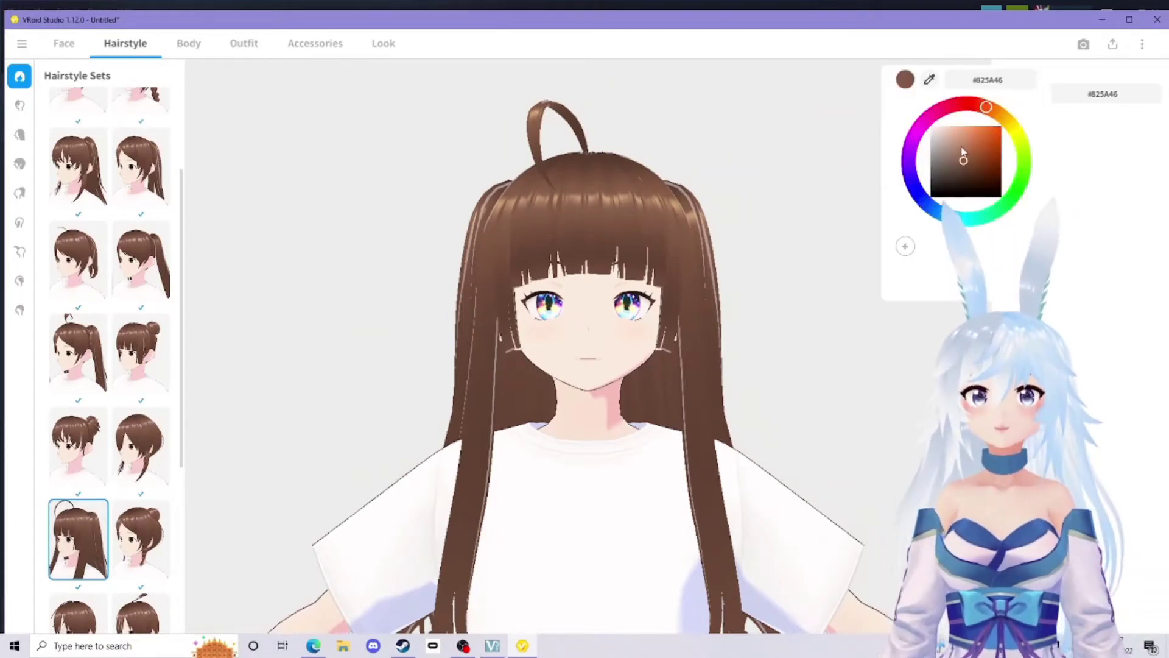
text(#DB93D4)
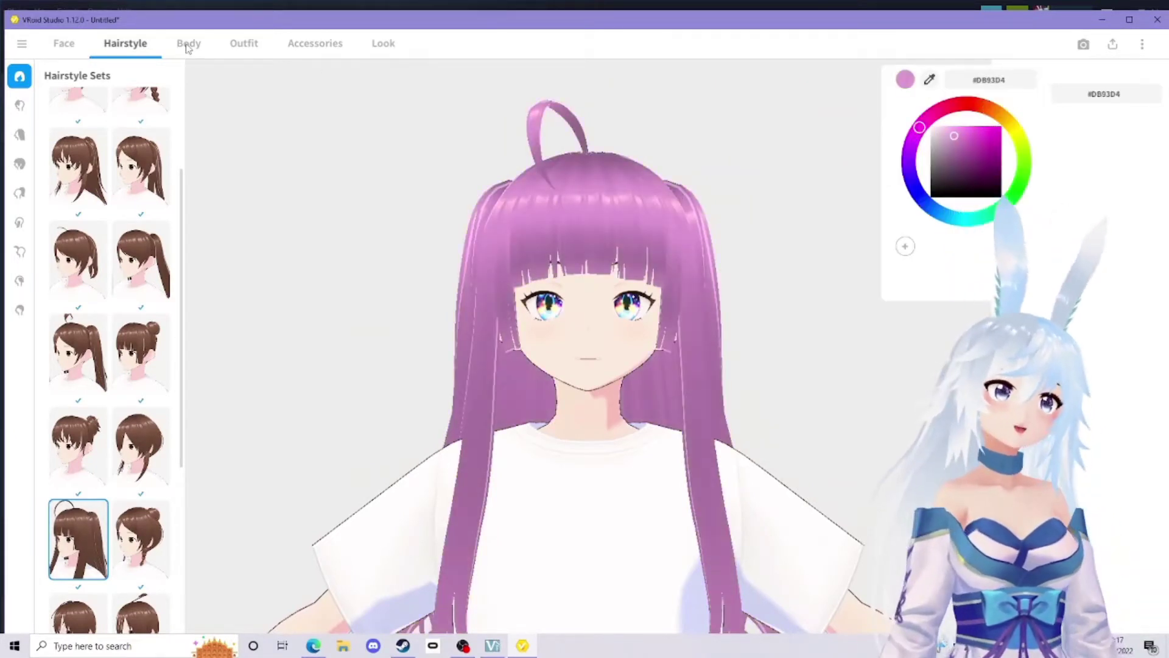
click(190, 48)
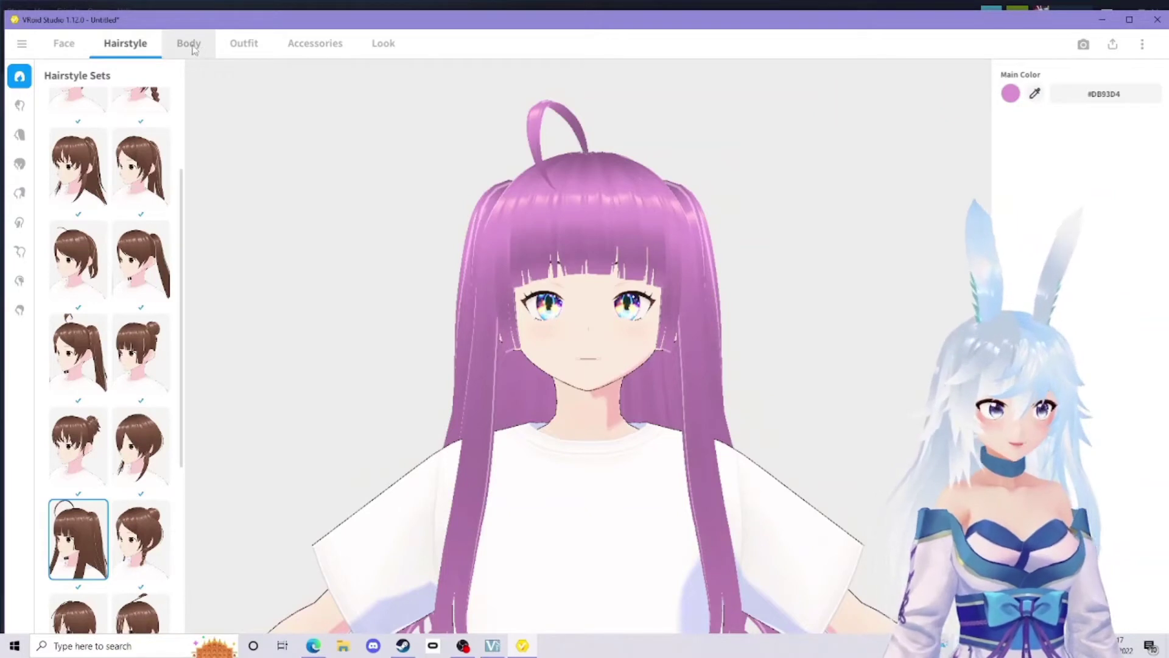
- Create a new custom face paint item and open its texture for editing
click(64, 43)
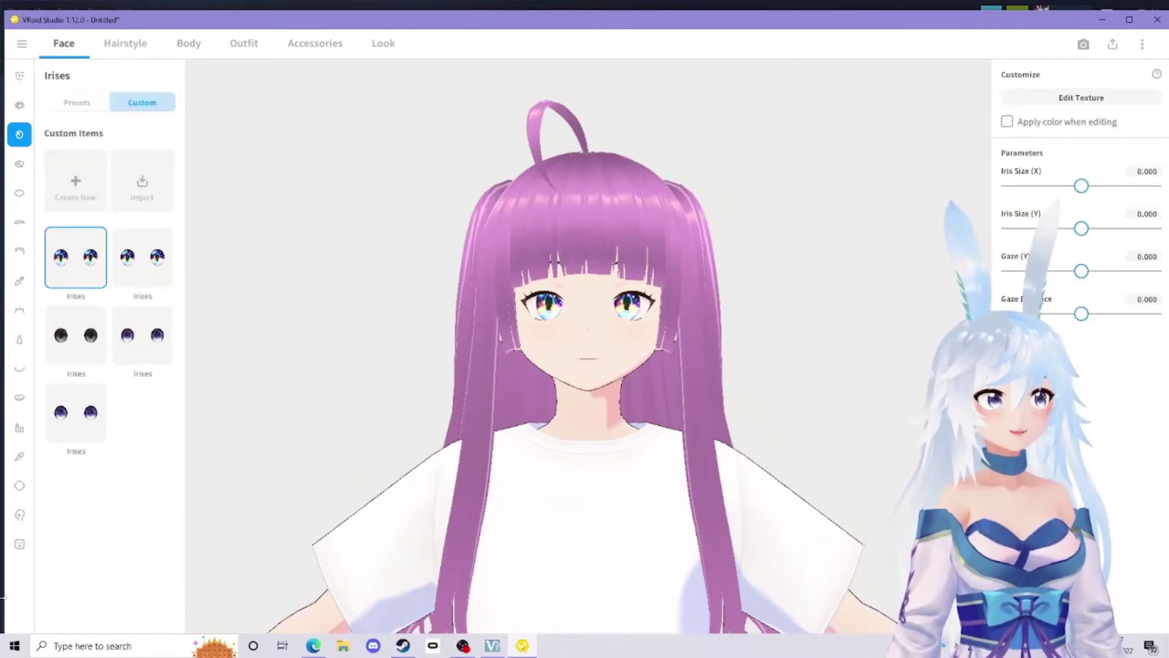
click(20, 514)
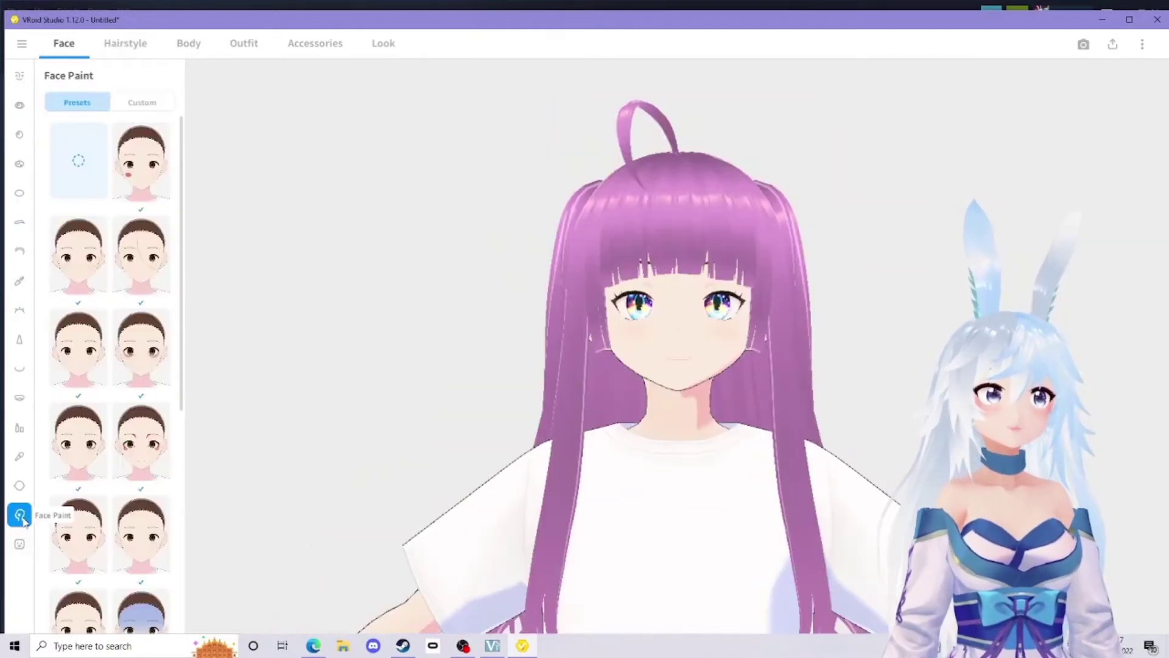
click(152, 108)
click(70, 188)
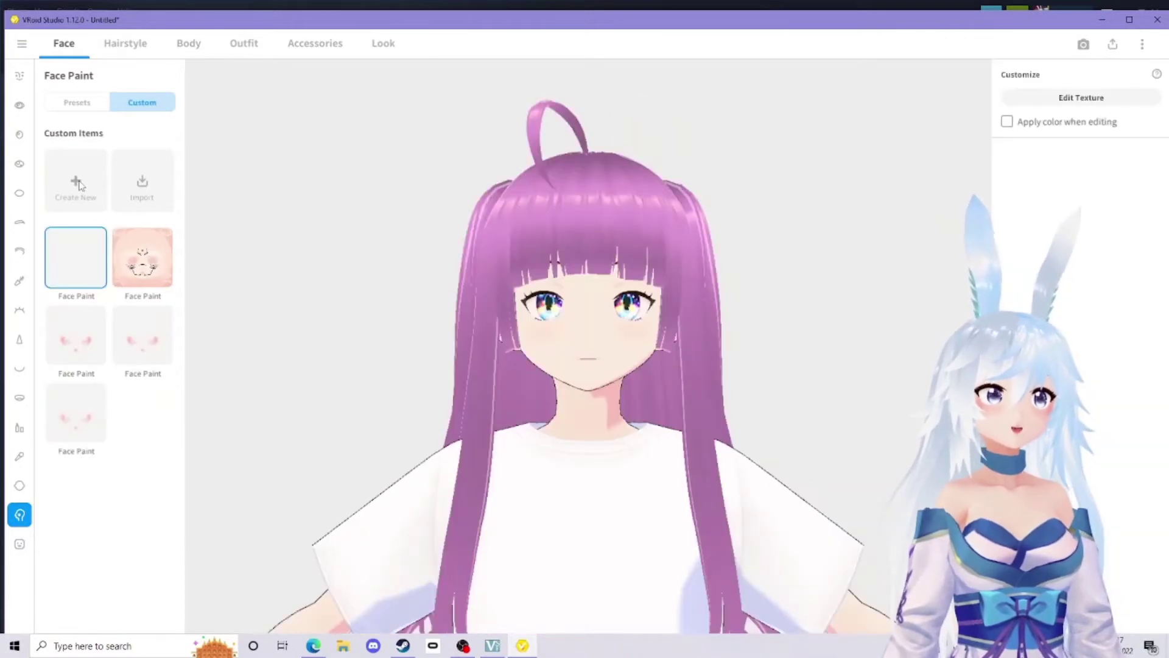
right_click(73, 256)
click(73, 256)
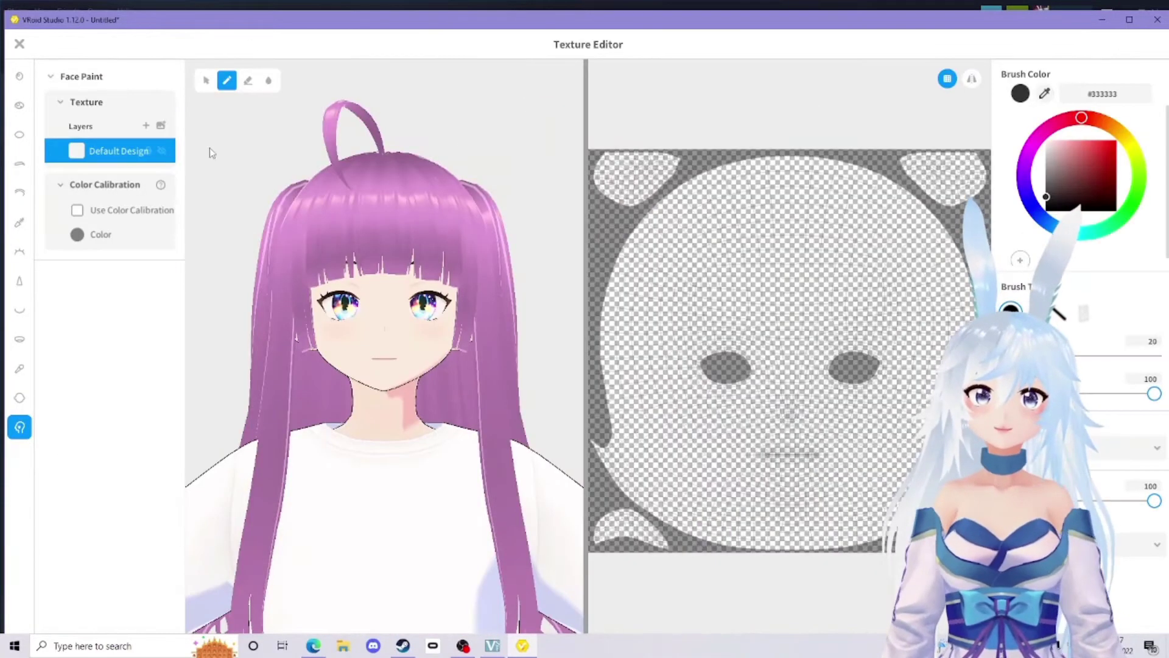
- Import SUKUNA.png onto the face paint layer and save the face paint
right_click(131, 153)
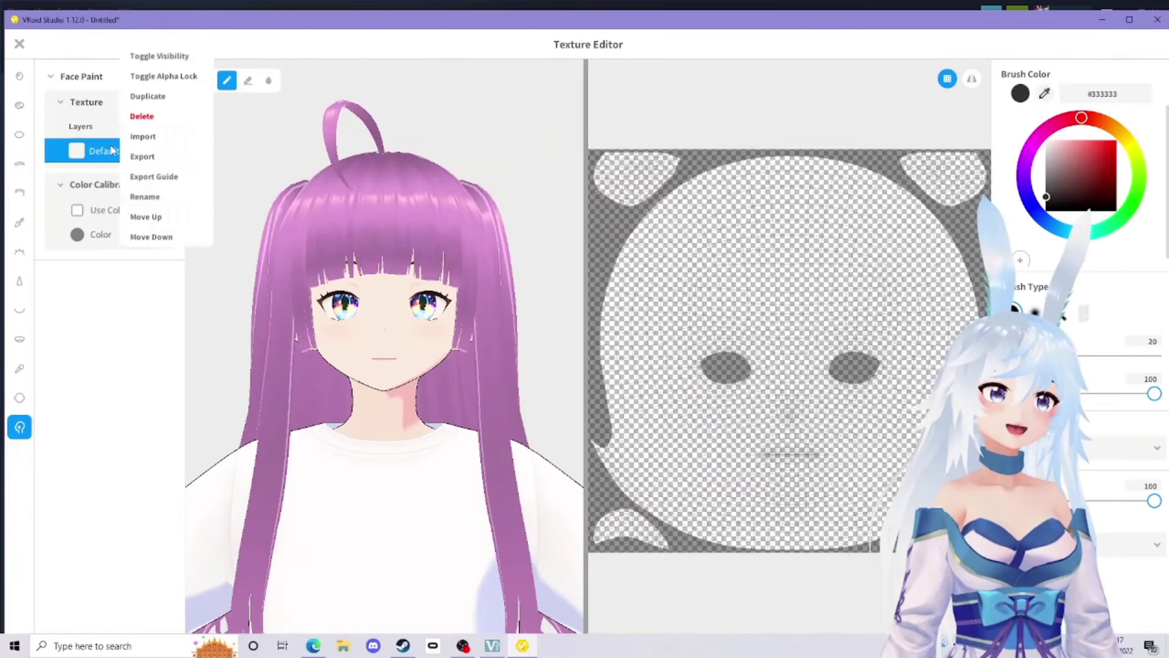
click(139, 138)
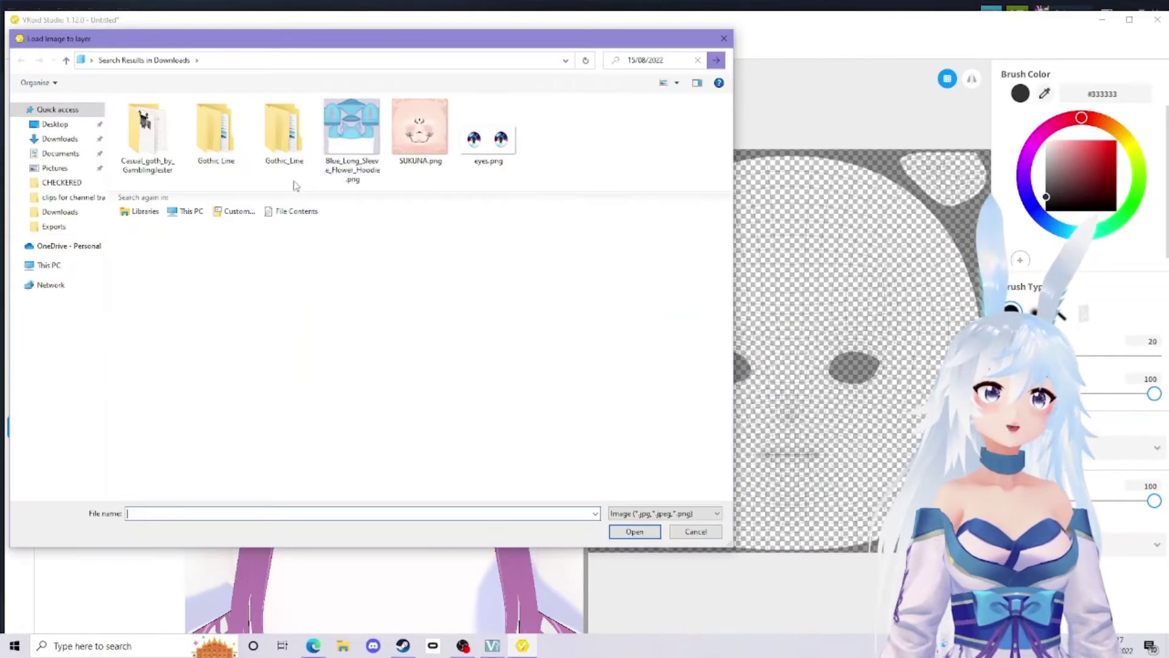
click(420, 130)
click(634, 532)
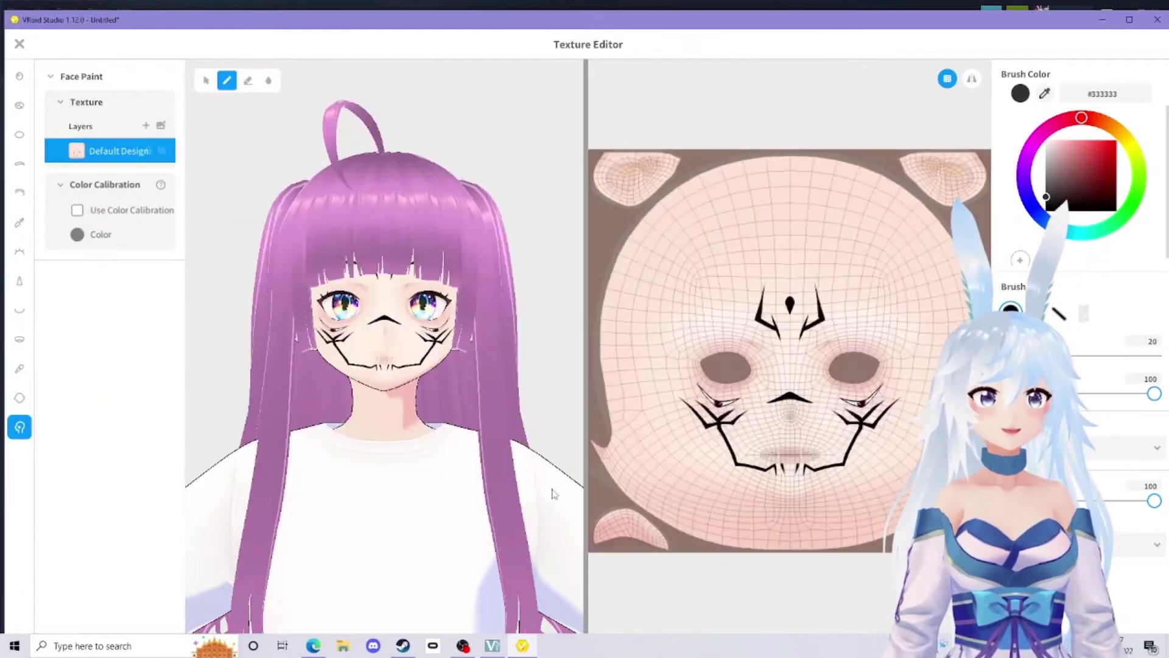
click(20, 46)
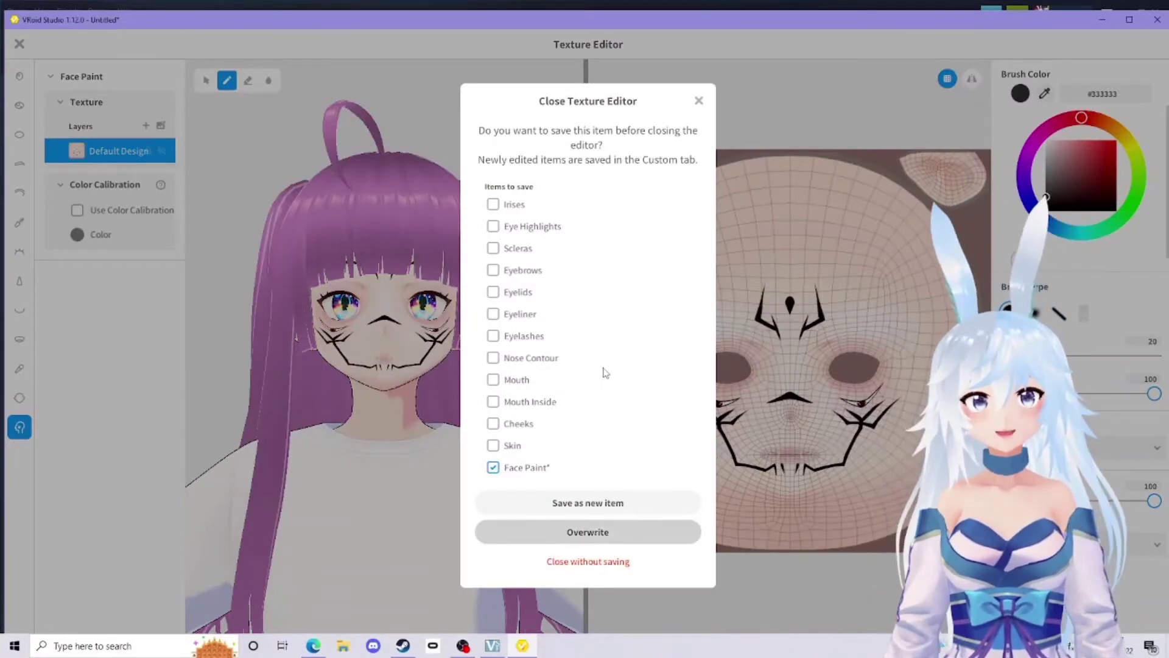
click(588, 531)
- Open the Outfit editor's Tops list and browse the preset tops
click(189, 43)
click(247, 44)
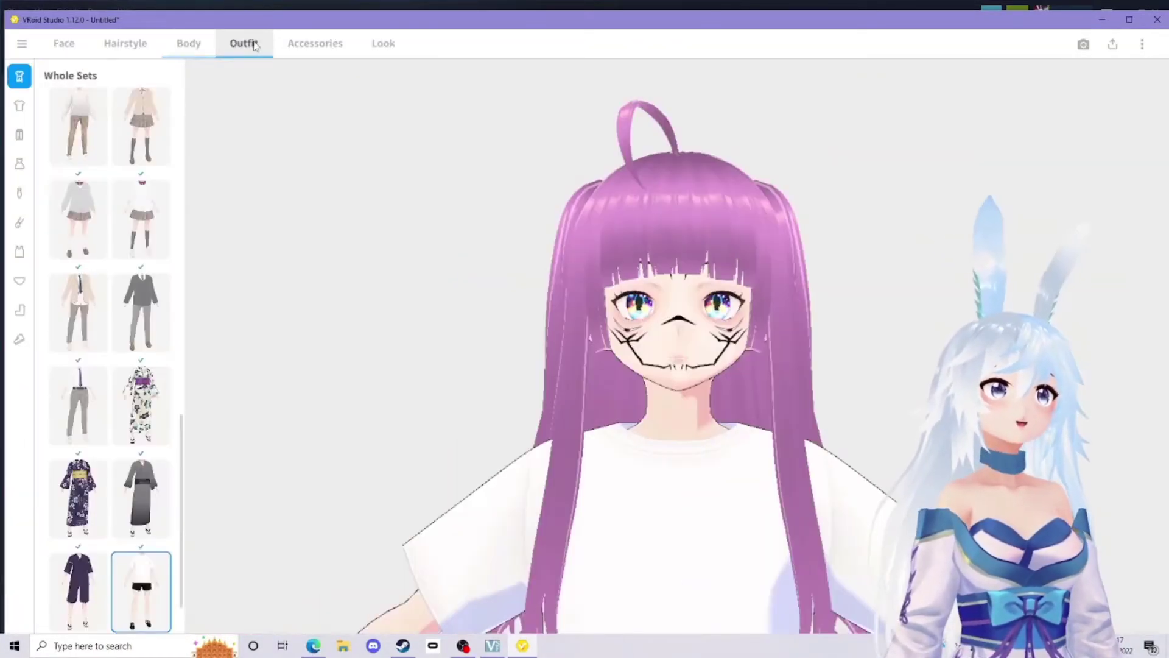
click(19, 105)
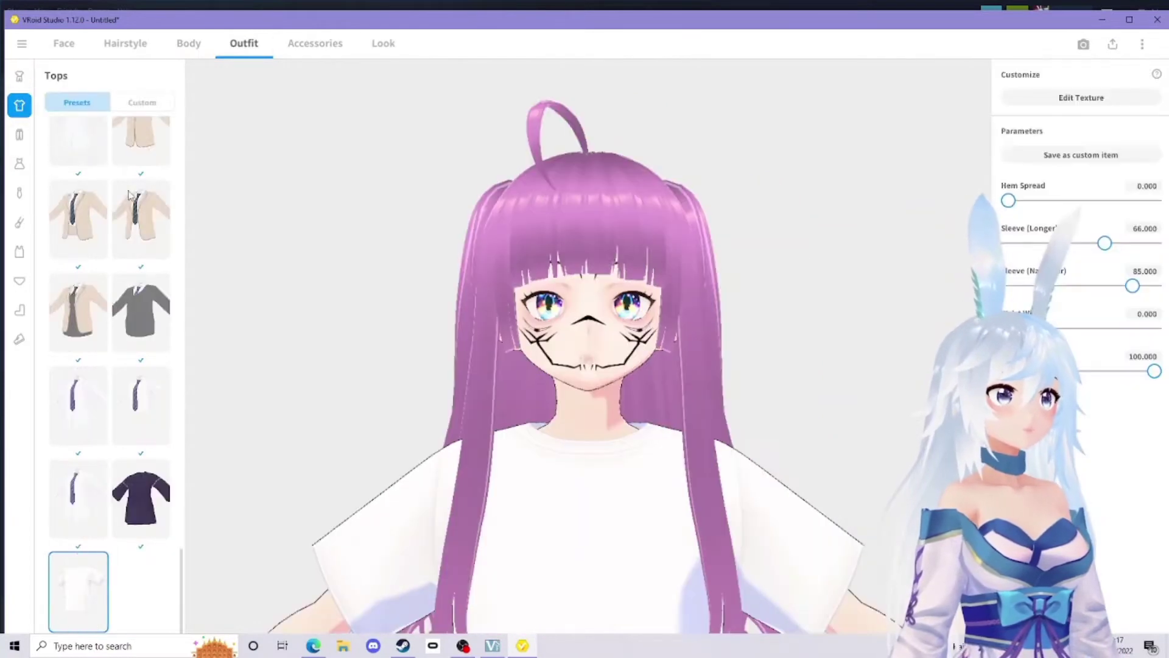
scroll(130, 195, up, 8)
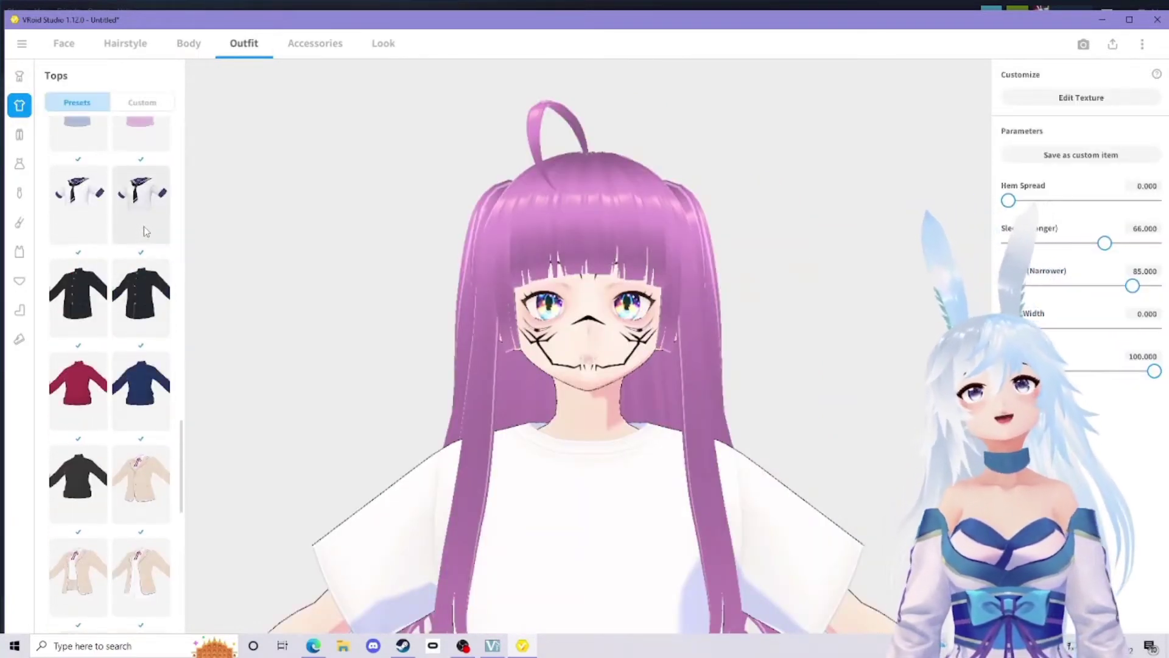
scroll(146, 231, up, 5)
scroll(209, 250, up, 5)
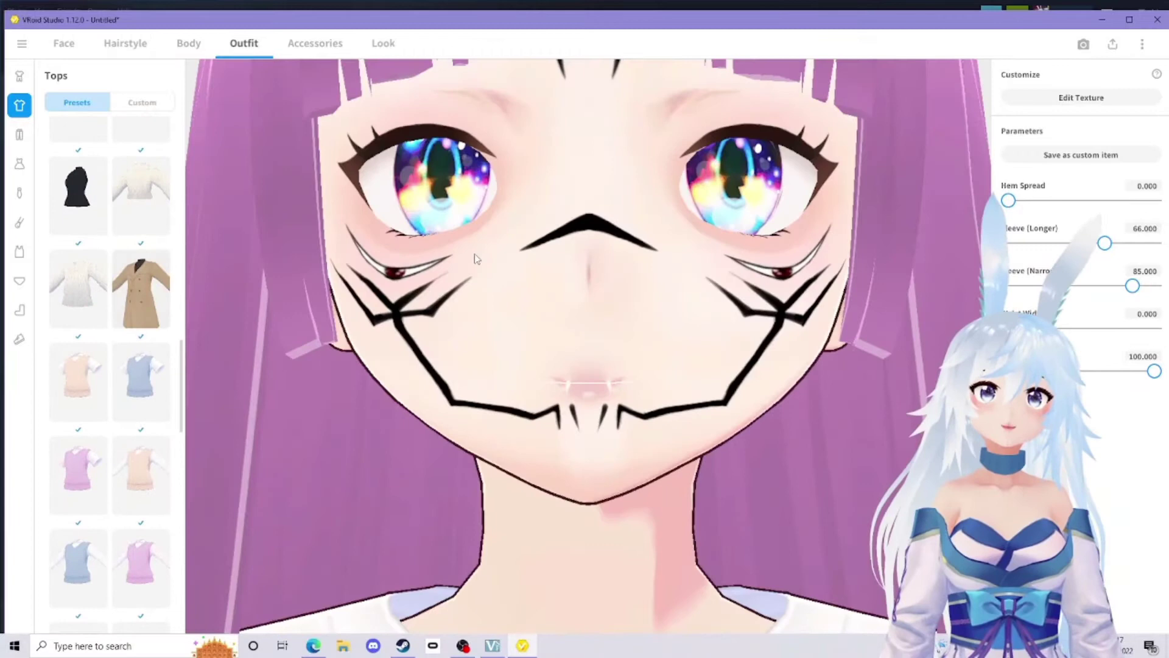
scroll(513, 269, down, 4)
scroll(513, 269, down, 4)
scroll(496, 204, up, 3)
scroll(502, 213, down, 2)
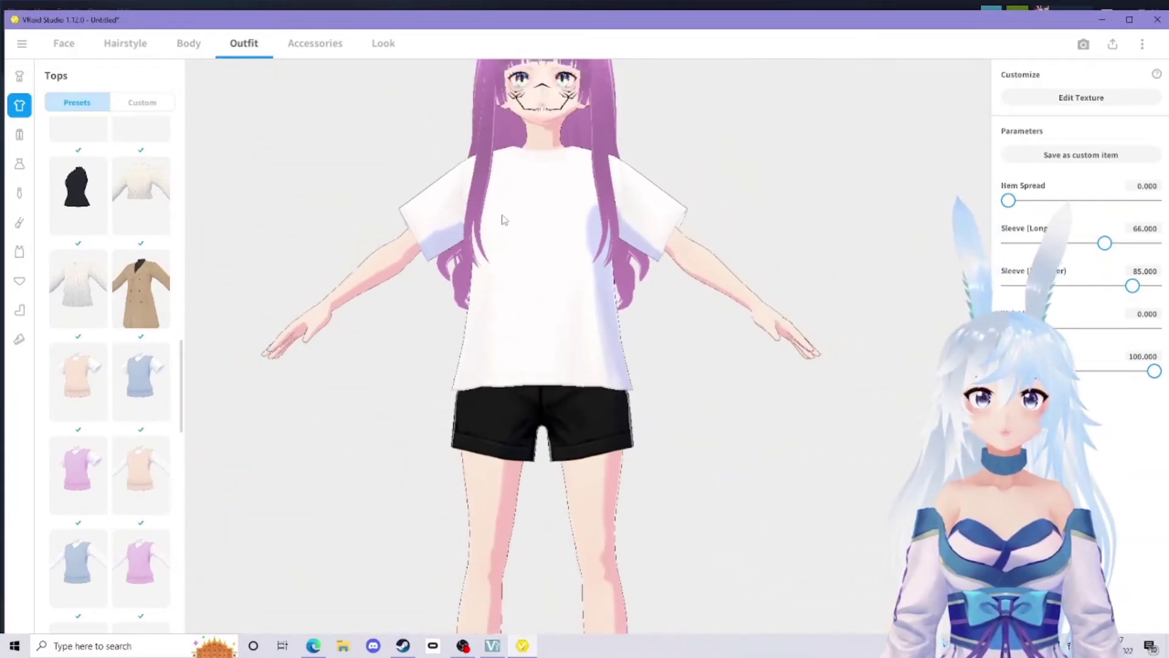
scroll(503, 214, down, 2)
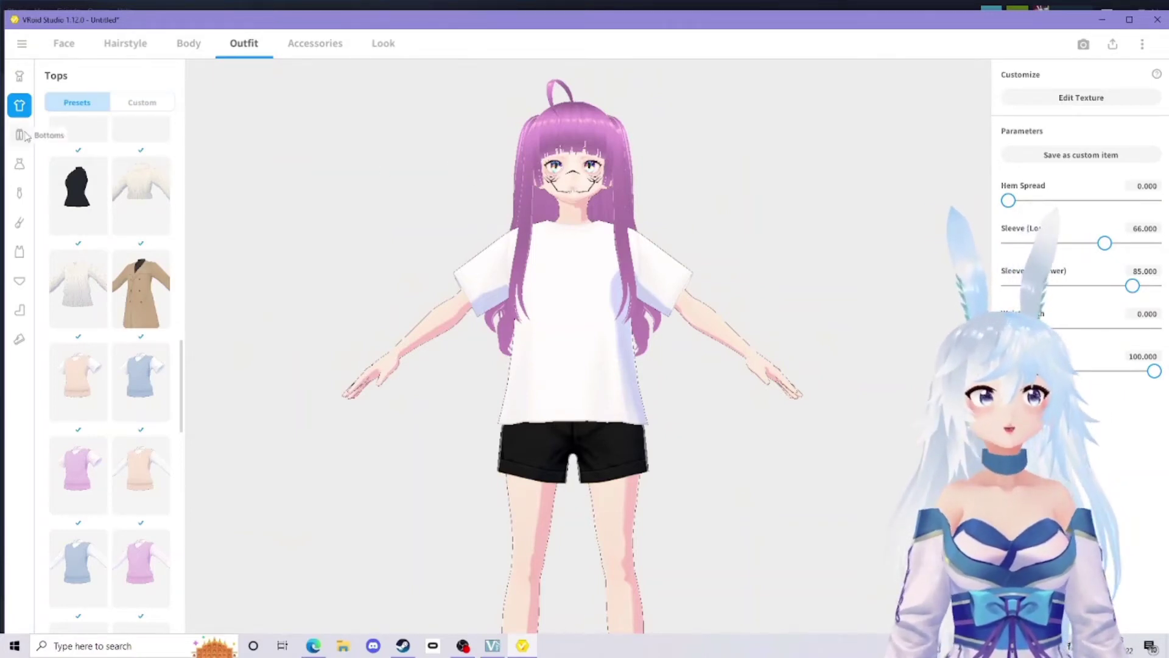
- Switch the Tops list to Custom items and open File Explorer
scroll(131, 212, up, 15)
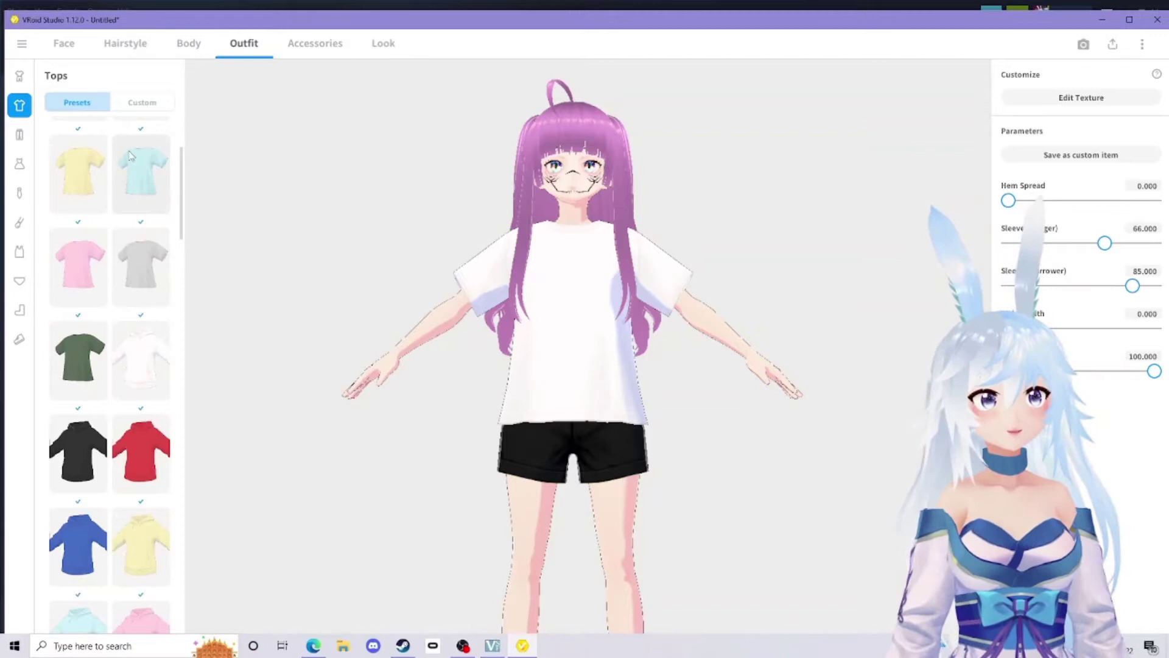
scroll(120, 161, up, 3)
click(138, 105)
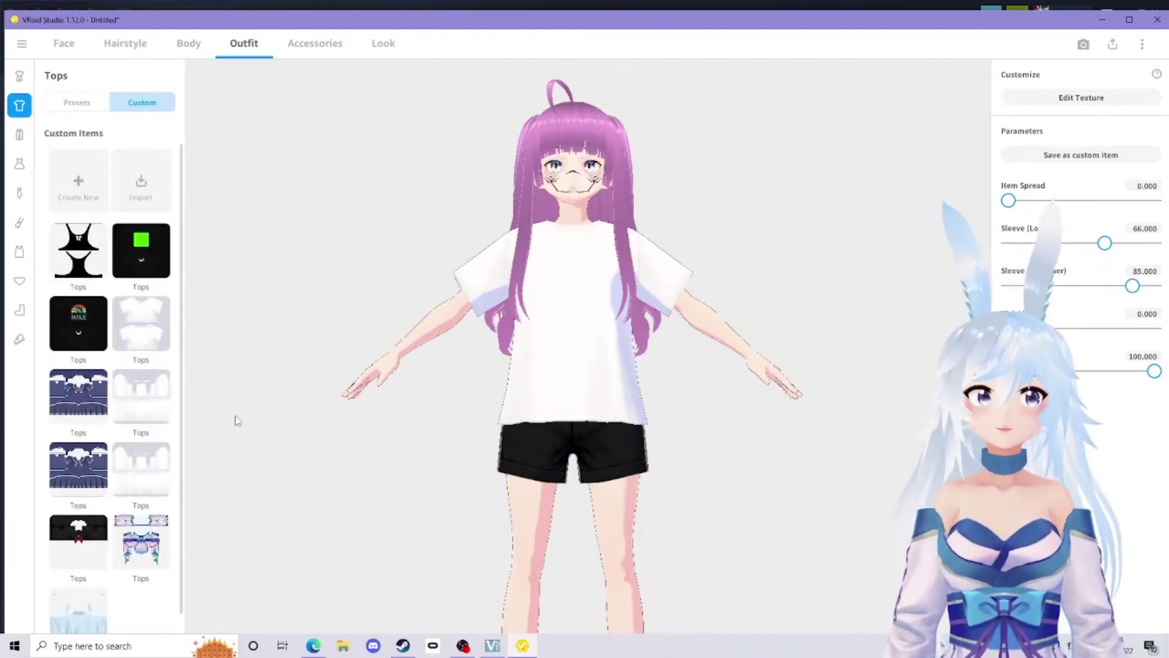
click(344, 645)
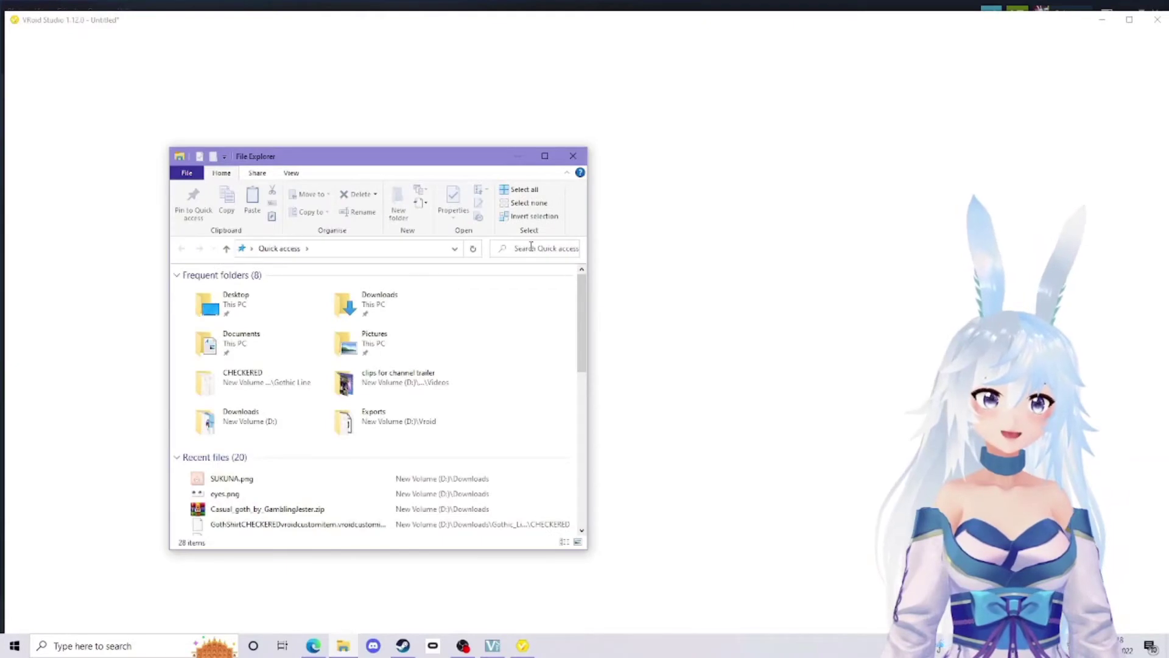
- Rerun the 15/08/2022 downloads search and look inside the Casual goth folder
click(531, 246)
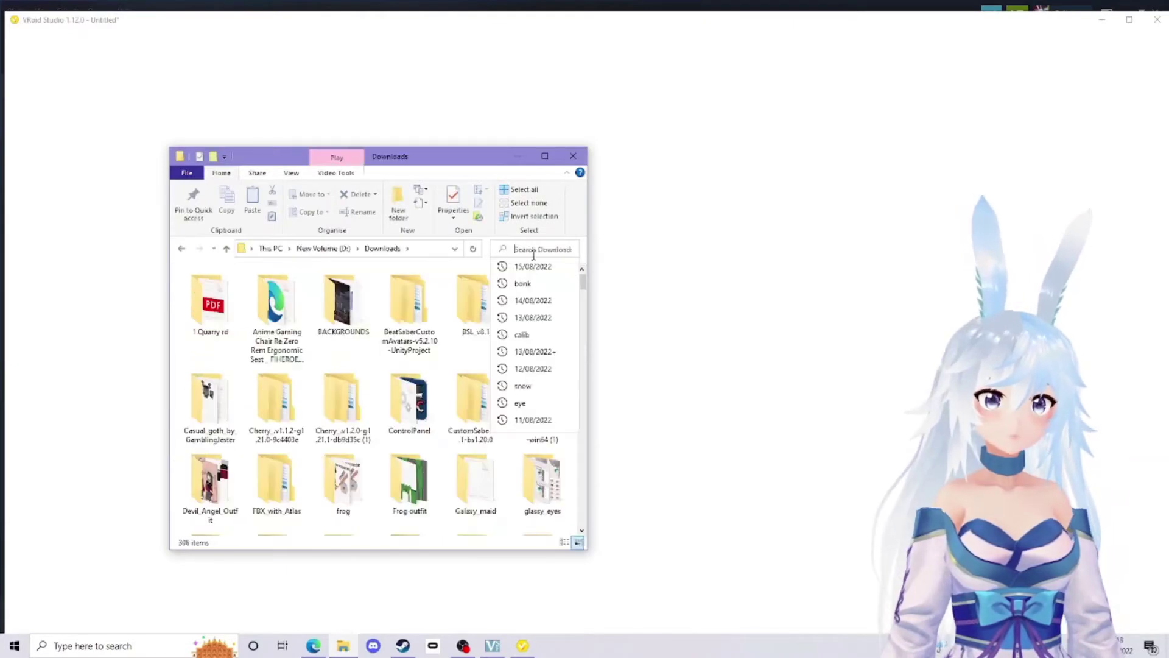
click(531, 263)
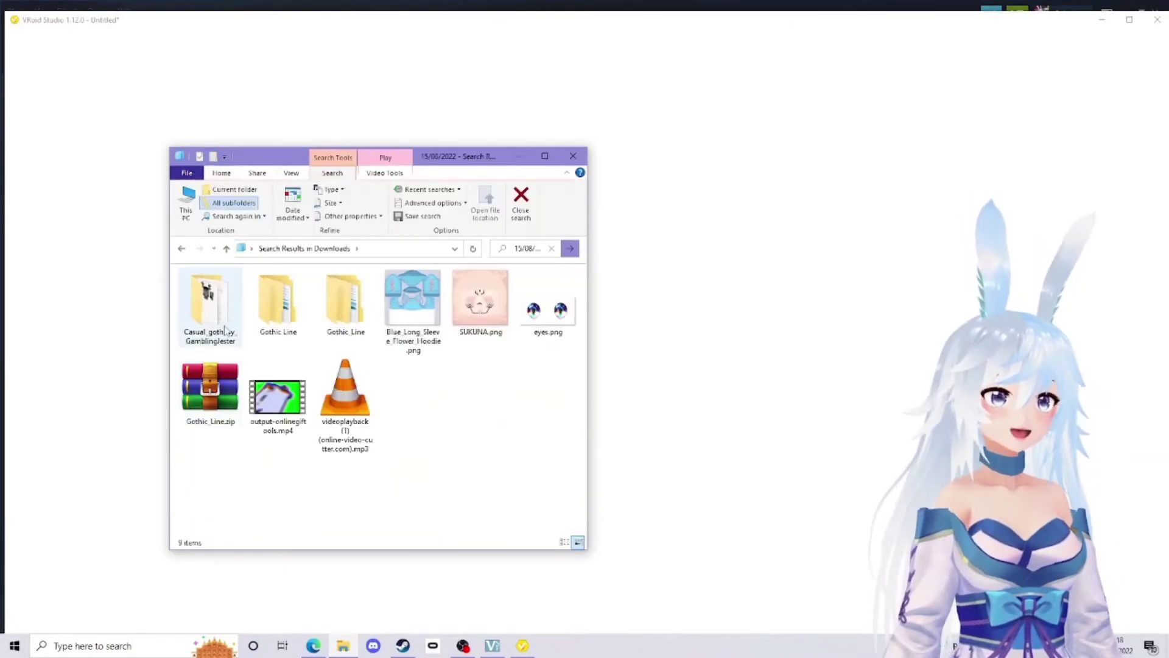
double_click(223, 336)
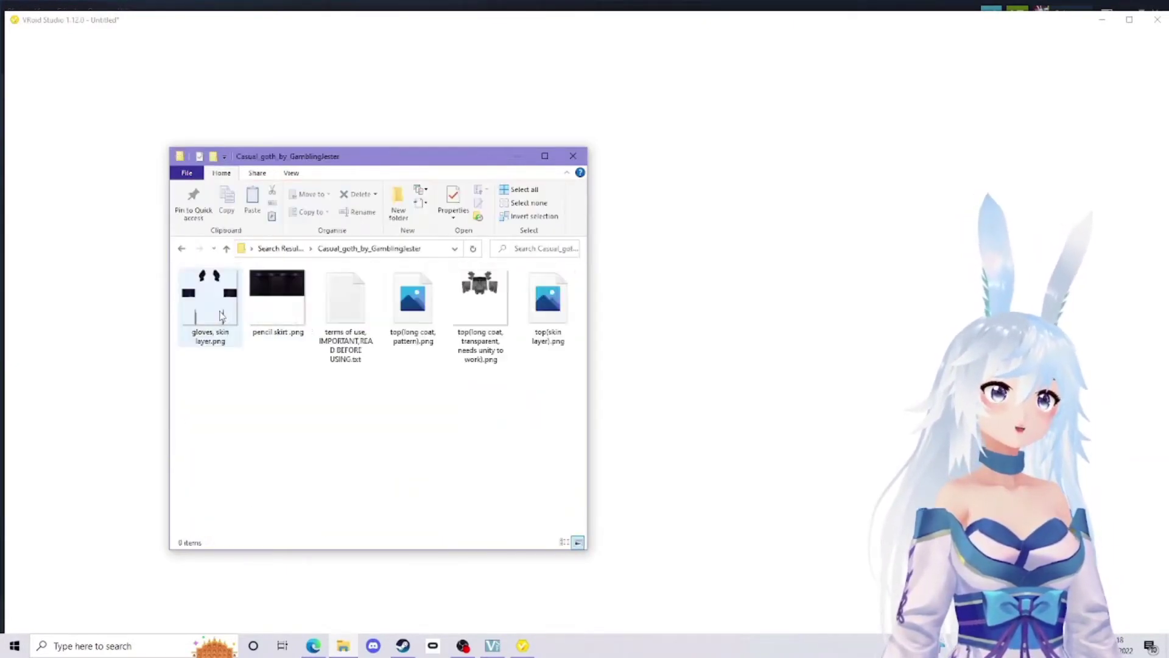
click(183, 249)
- Browse the Gothic Line PURPLE folder, then close File Explorer
double_click(279, 301)
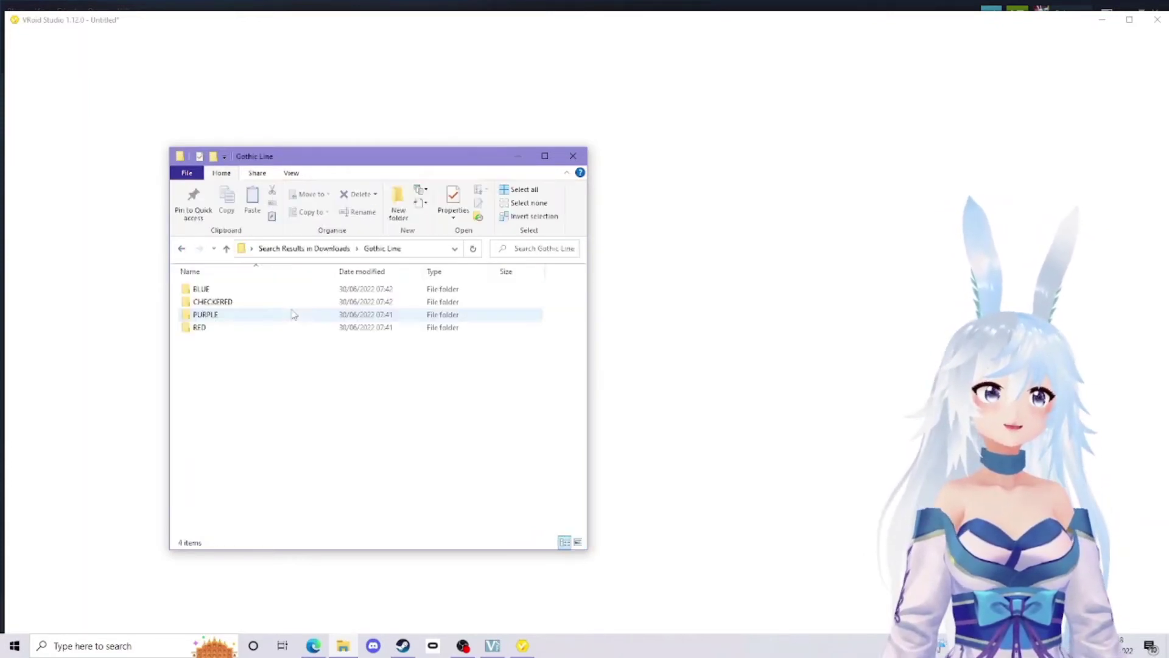
double_click(222, 320)
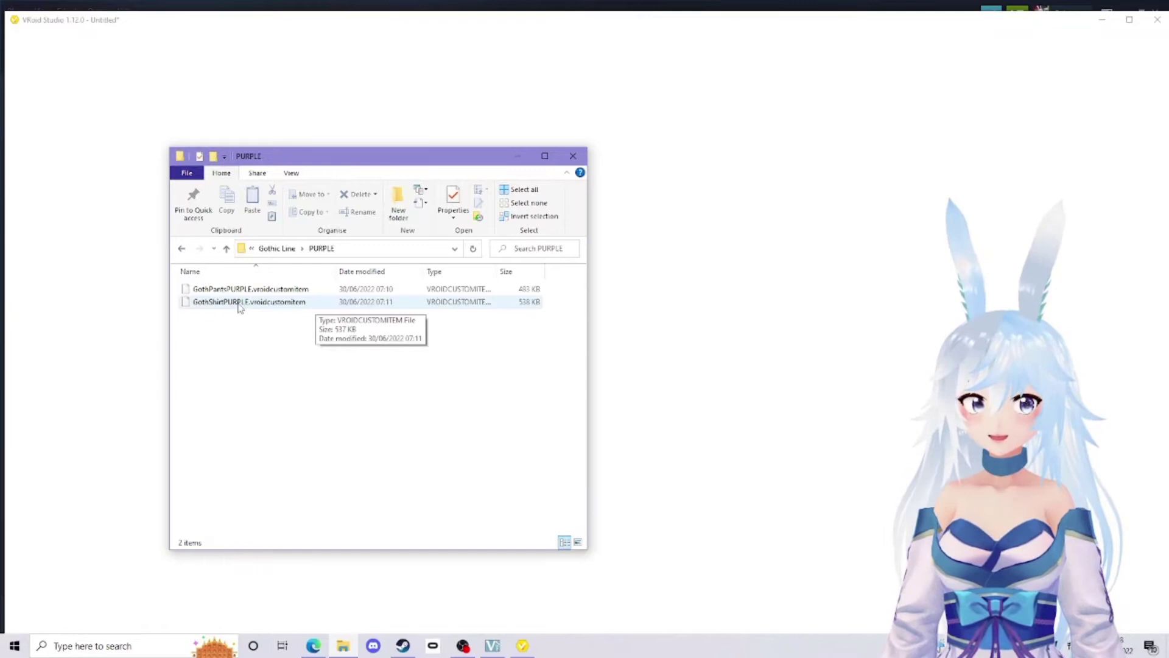
click(182, 248)
click(181, 247)
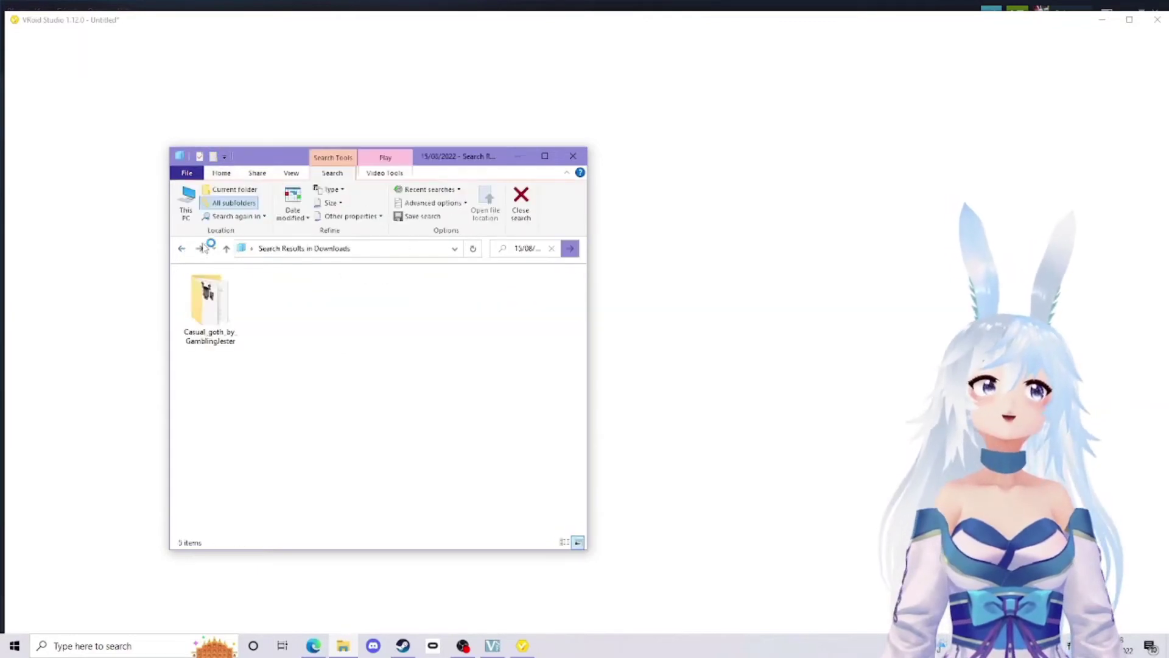
click(572, 156)
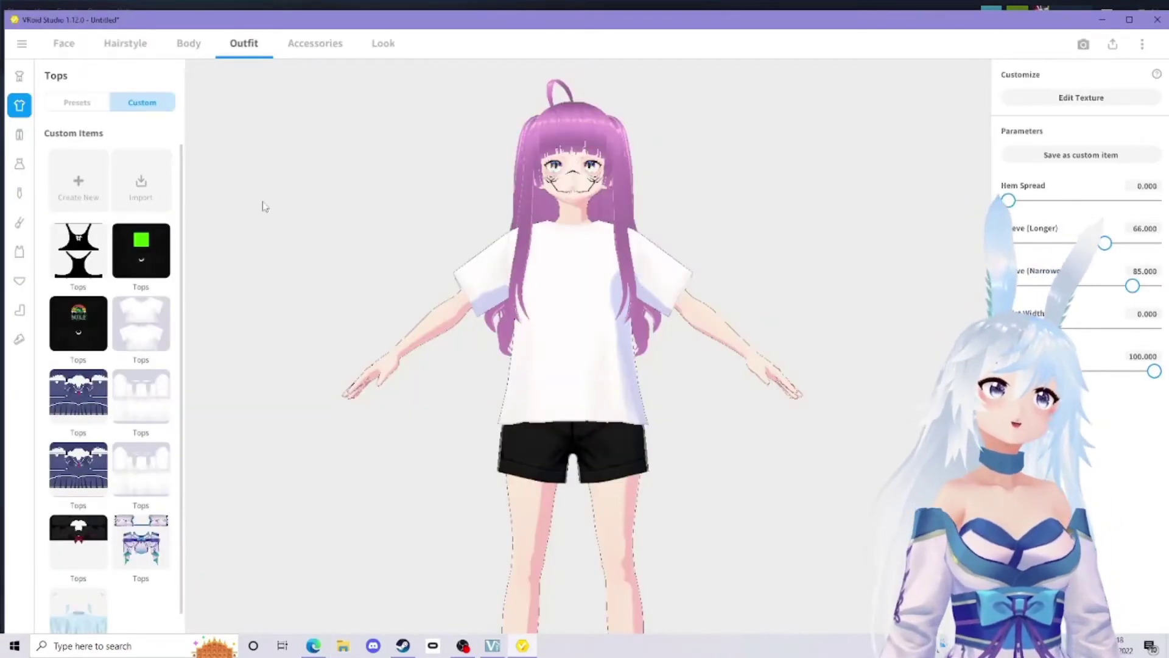
- Browse the custom item import window to Gothic Line > CHECKERED, then check BOOTH's Gothic Clothing Line page
click(144, 185)
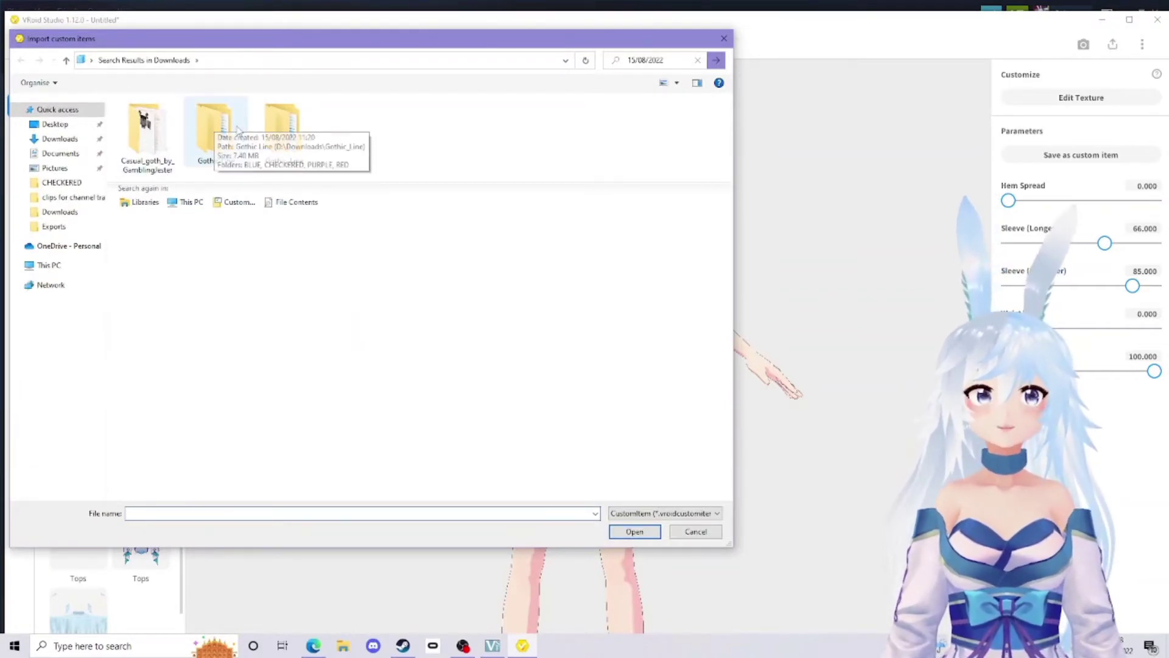
double_click(223, 139)
double_click(155, 147)
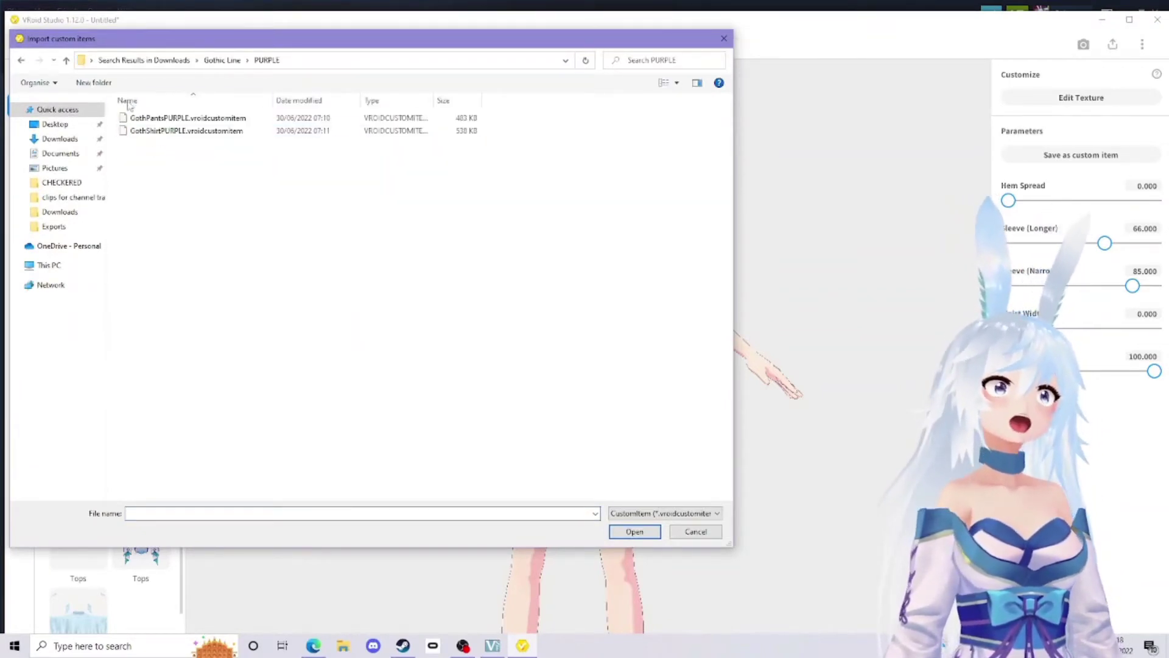
click(24, 63)
double_click(174, 131)
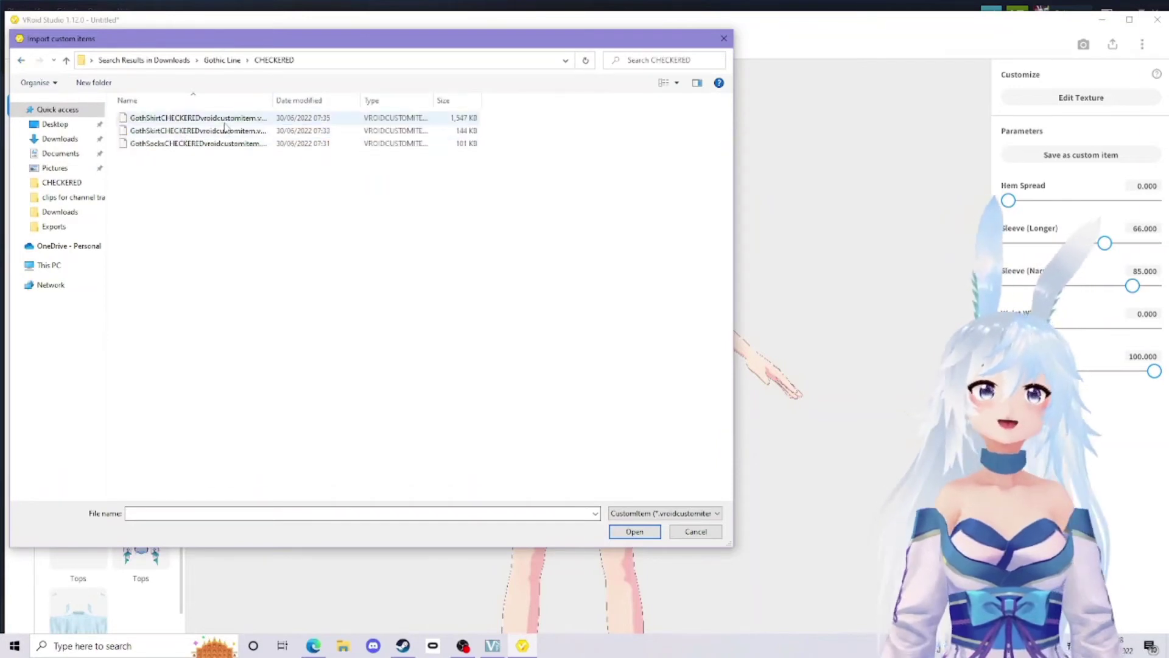
click(313, 645)
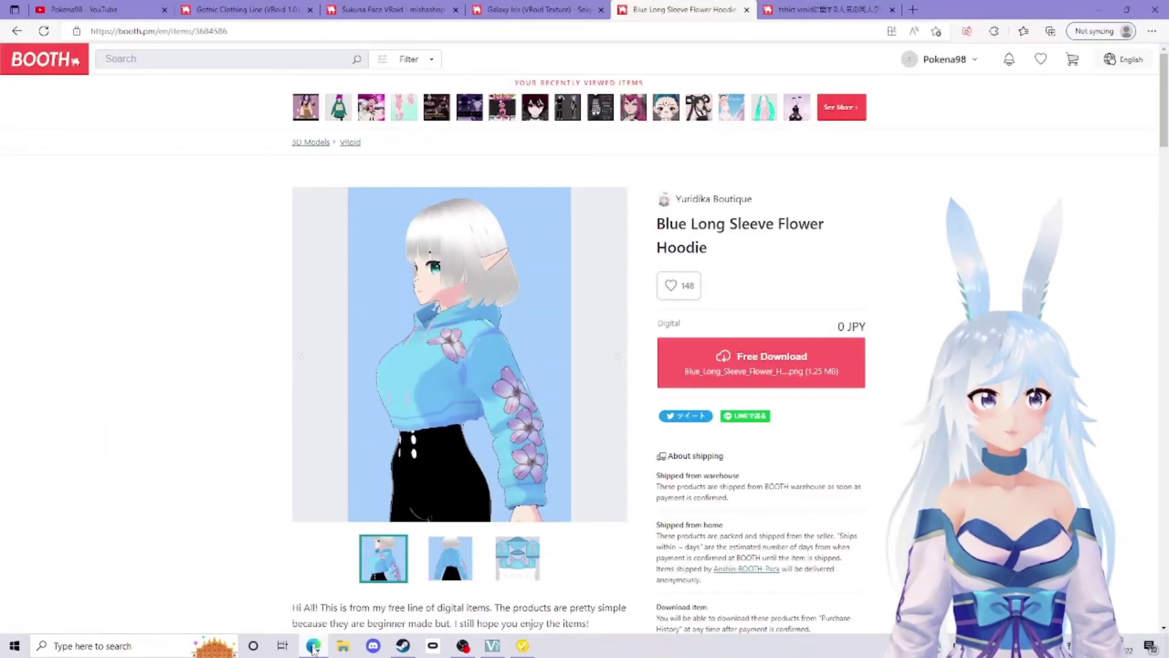
click(263, 8)
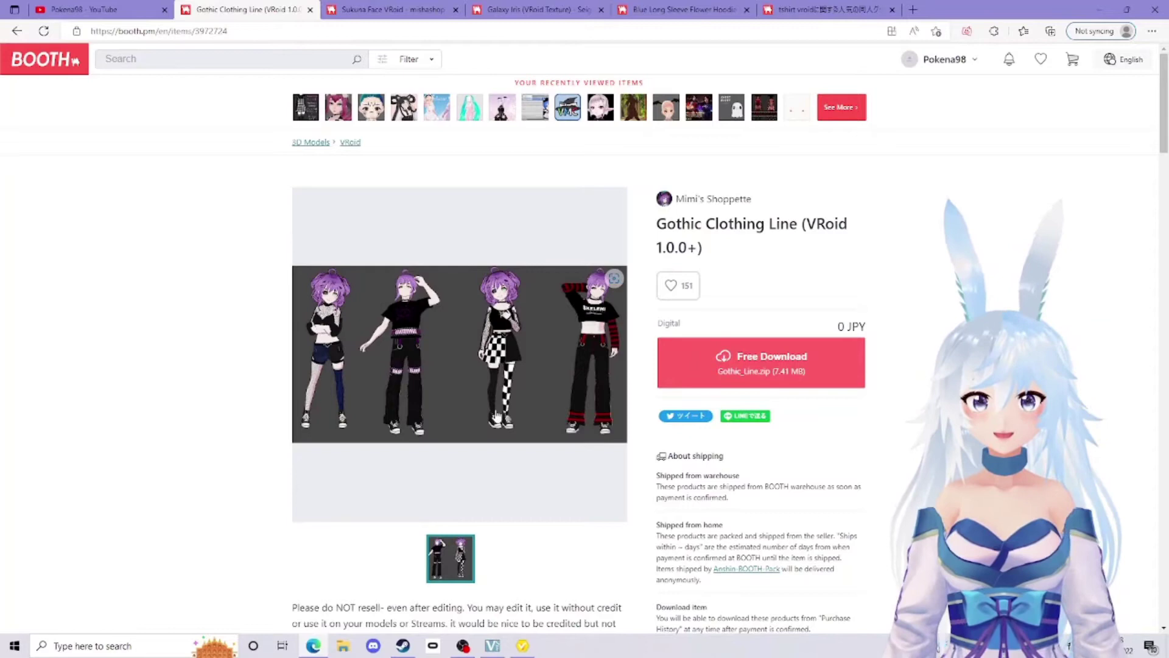
- Import the CHECKERED GothShirt custom item and wear it now
click(1099, 9)
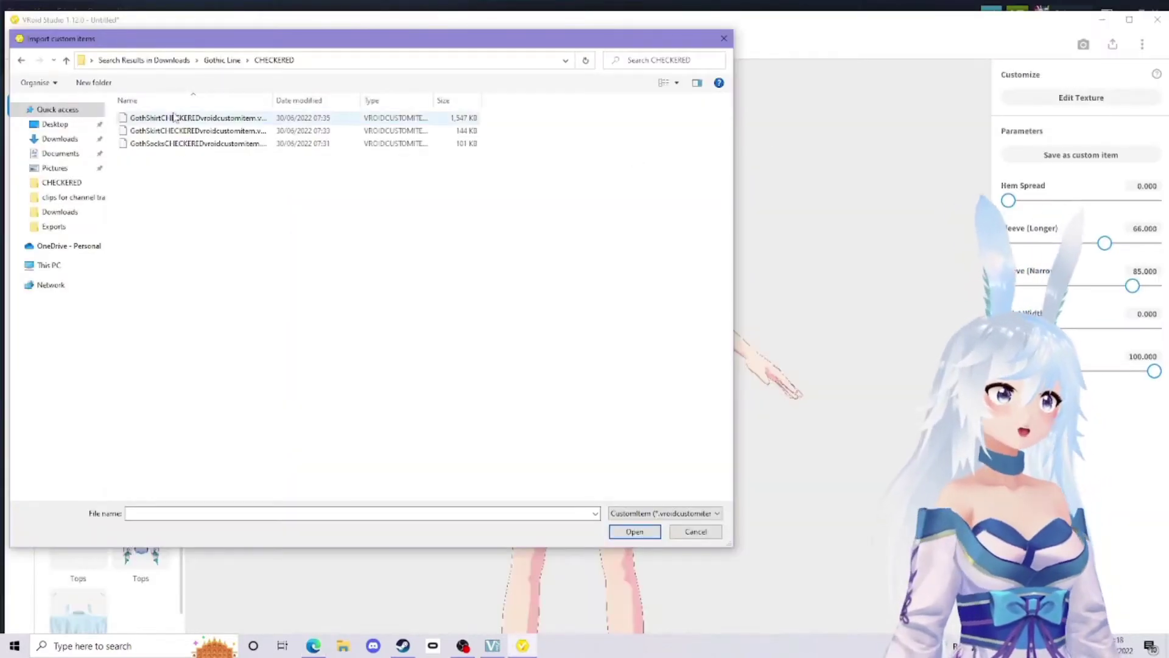
click(195, 118)
drag(598, 44, 994, 53)
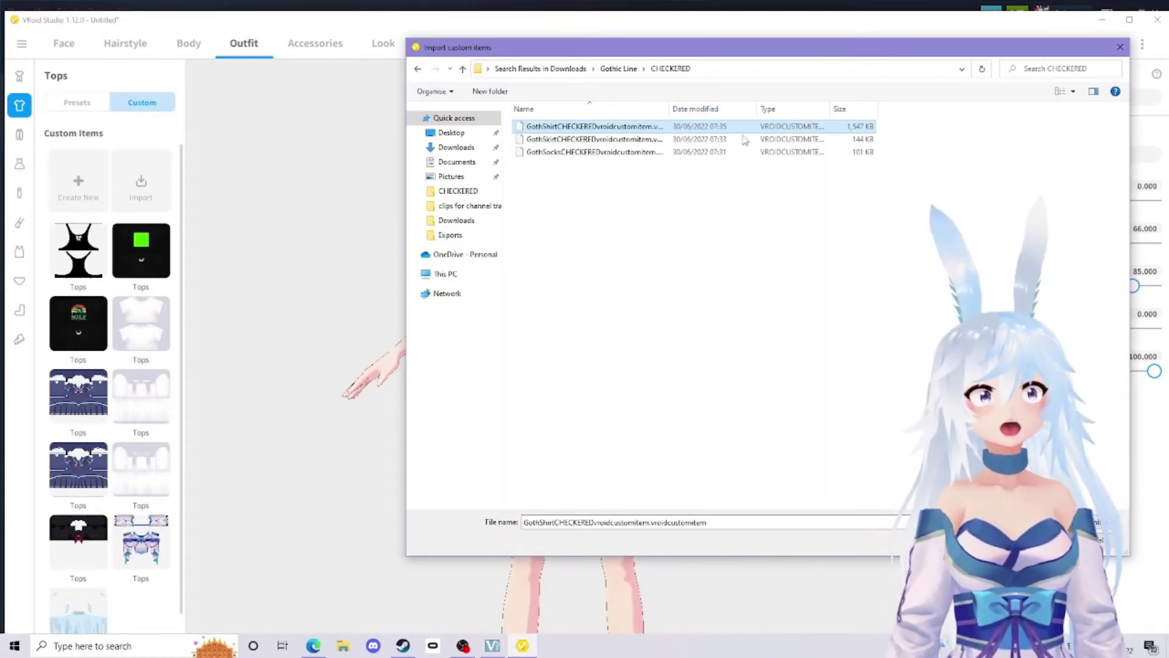
key(Return)
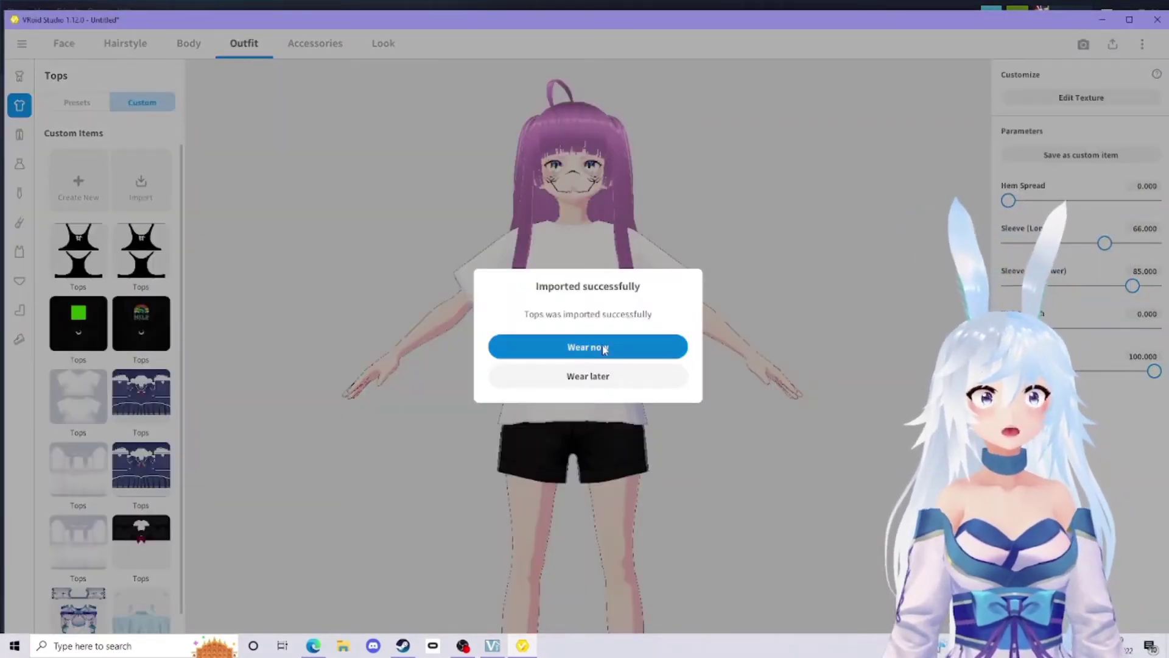
click(600, 344)
- Import the CHECKERED GothSkirt custom item and wear it now
click(142, 186)
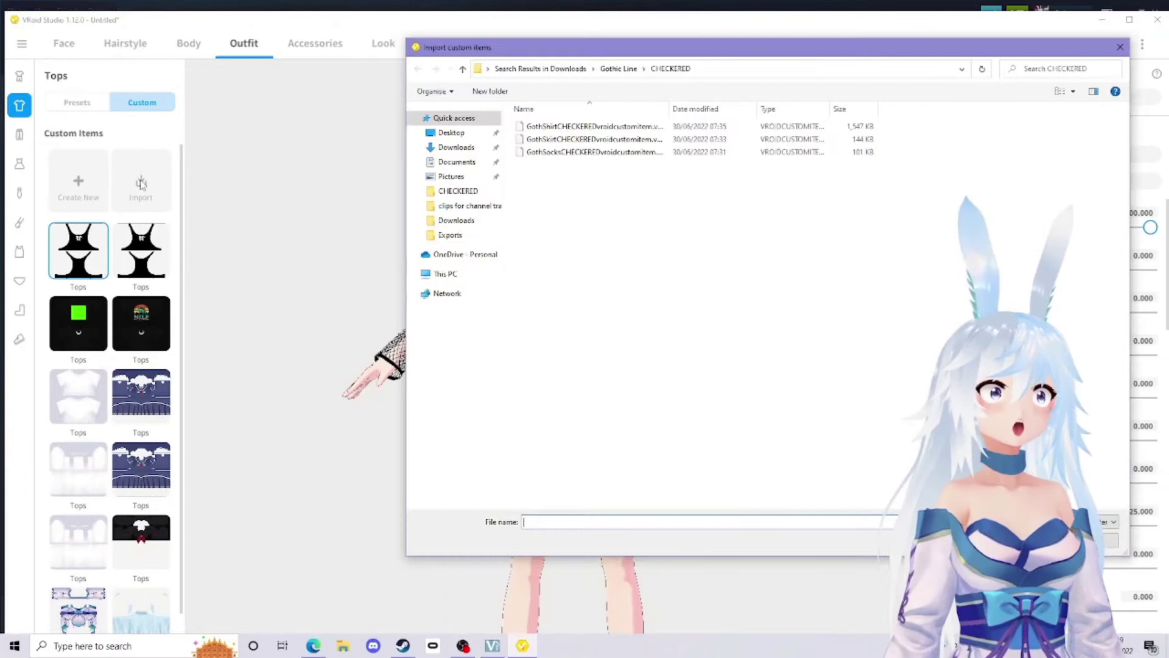
click(593, 138)
key(Return)
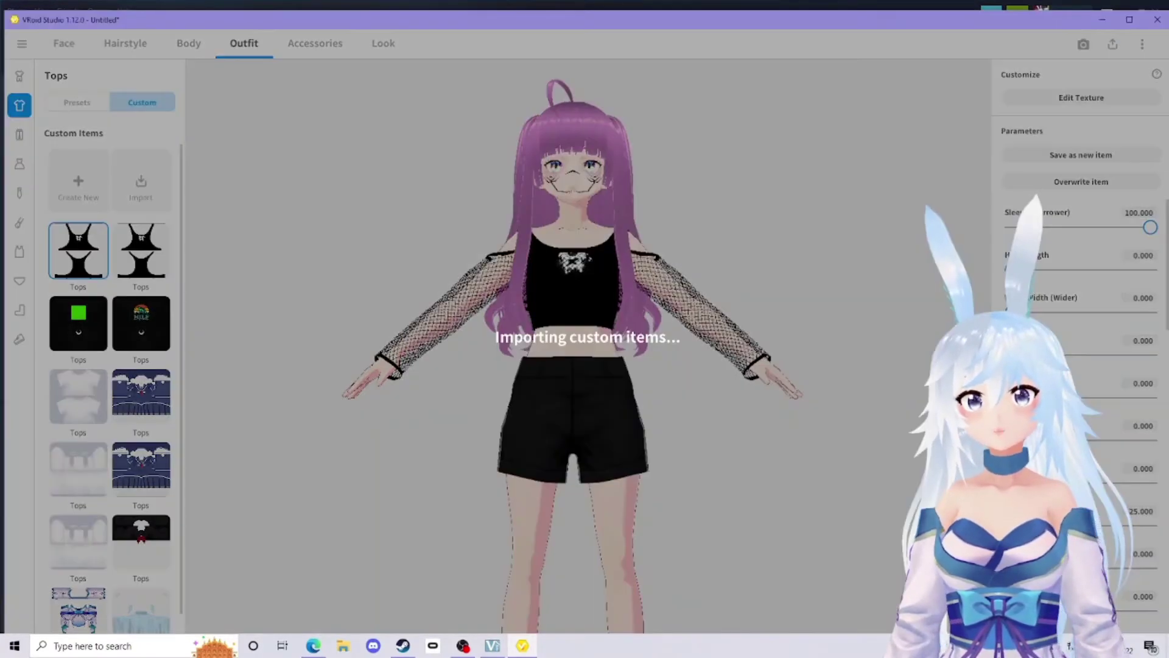
click(629, 345)
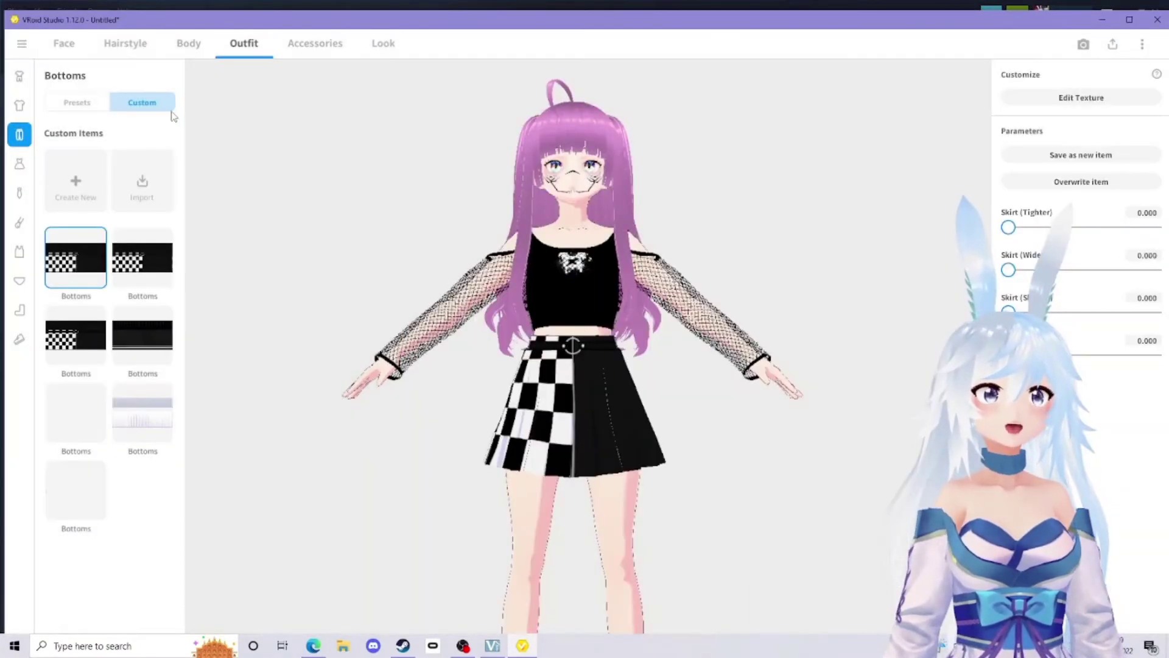
- Import and wear the CHECKERED GothSocks, then check the legs in view
click(149, 173)
click(644, 153)
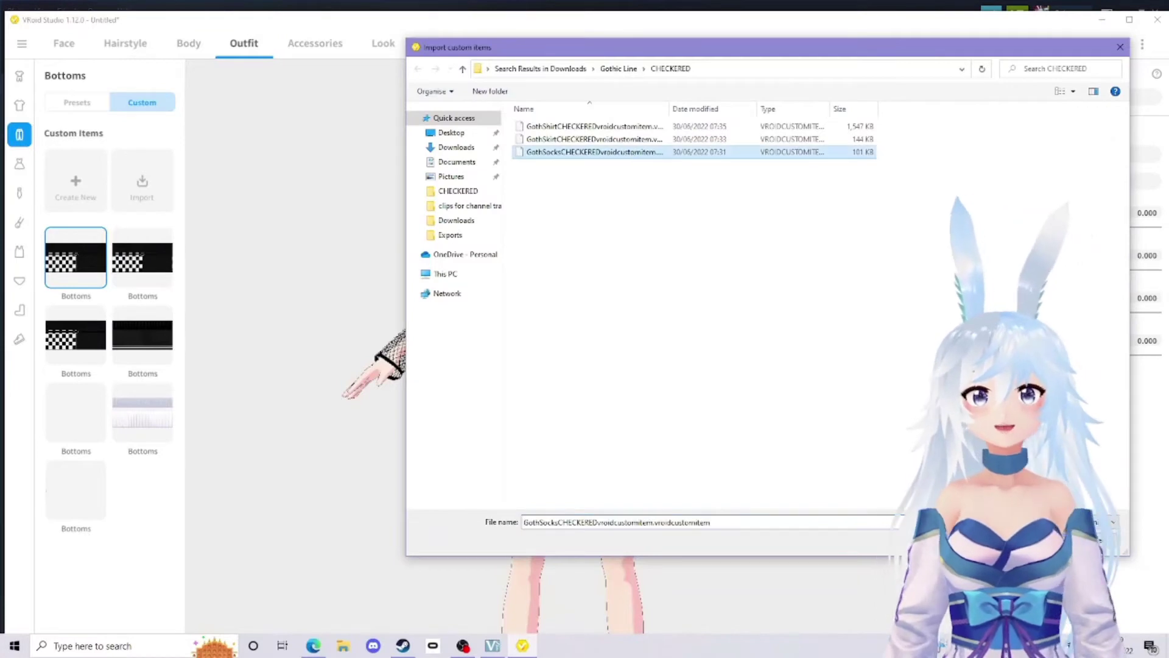
key(Return)
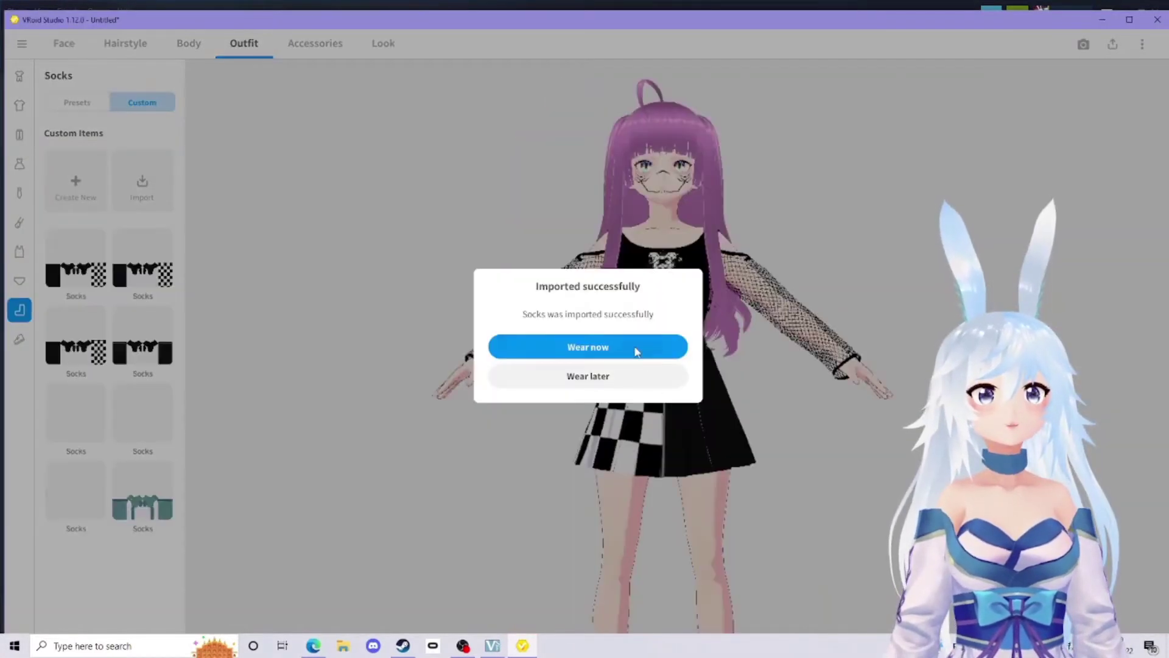
click(634, 346)
scroll(661, 459, down, 2)
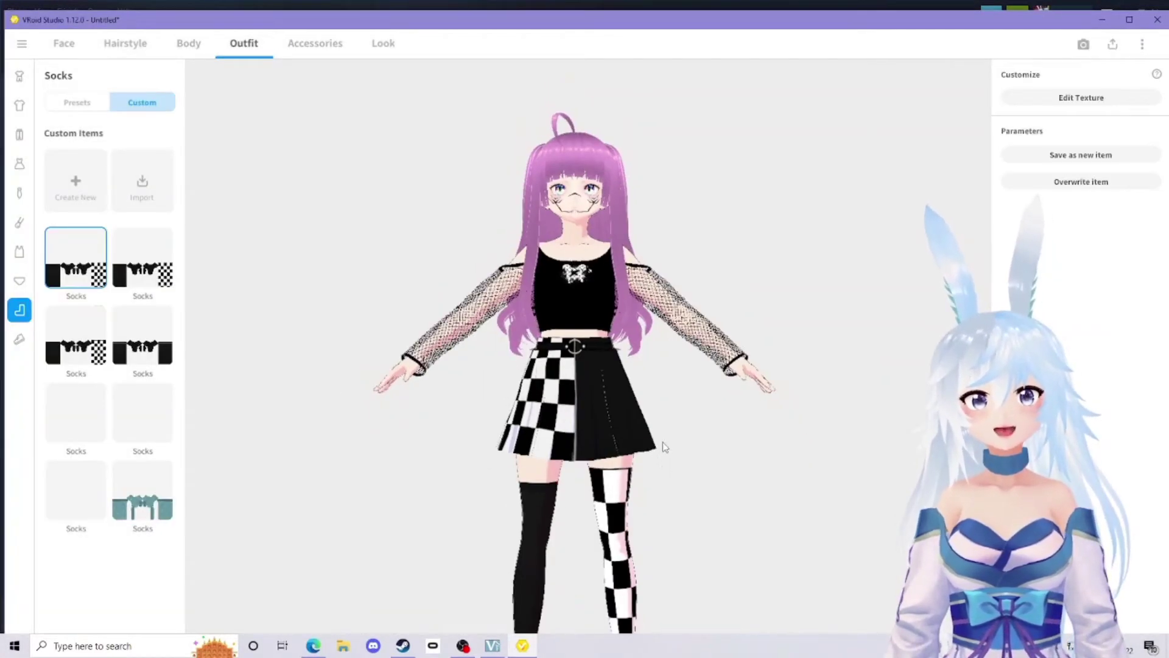
right_drag(664, 448, 638, 324)
right_drag(643, 279, 645, 384)
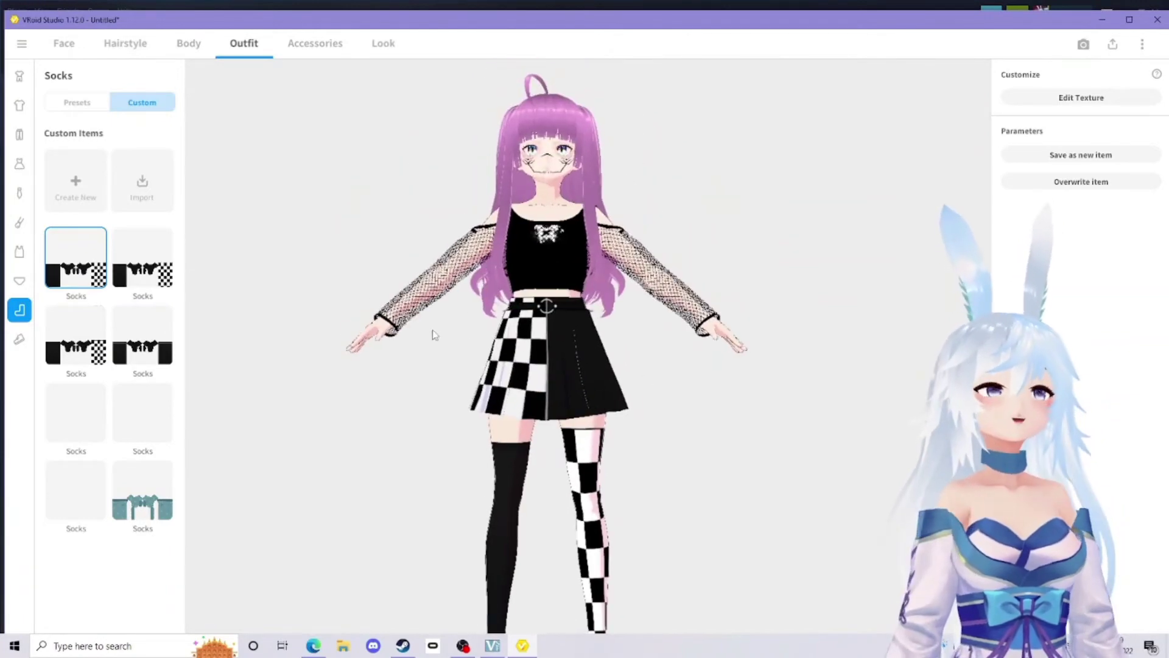
- Zoom in on the new top's fishnet sleeves and back out, then bring up the BOOTH page in Edge
click(19, 104)
scroll(642, 272, up, 3)
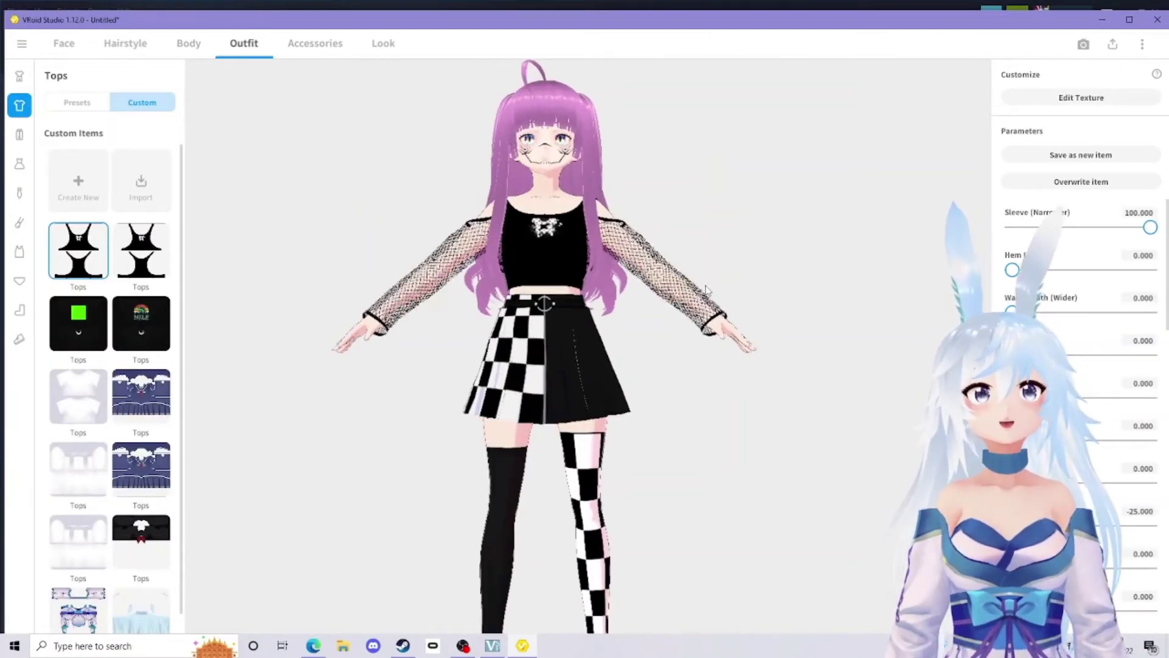
scroll(676, 238, up, 3)
scroll(566, 372, up, 3)
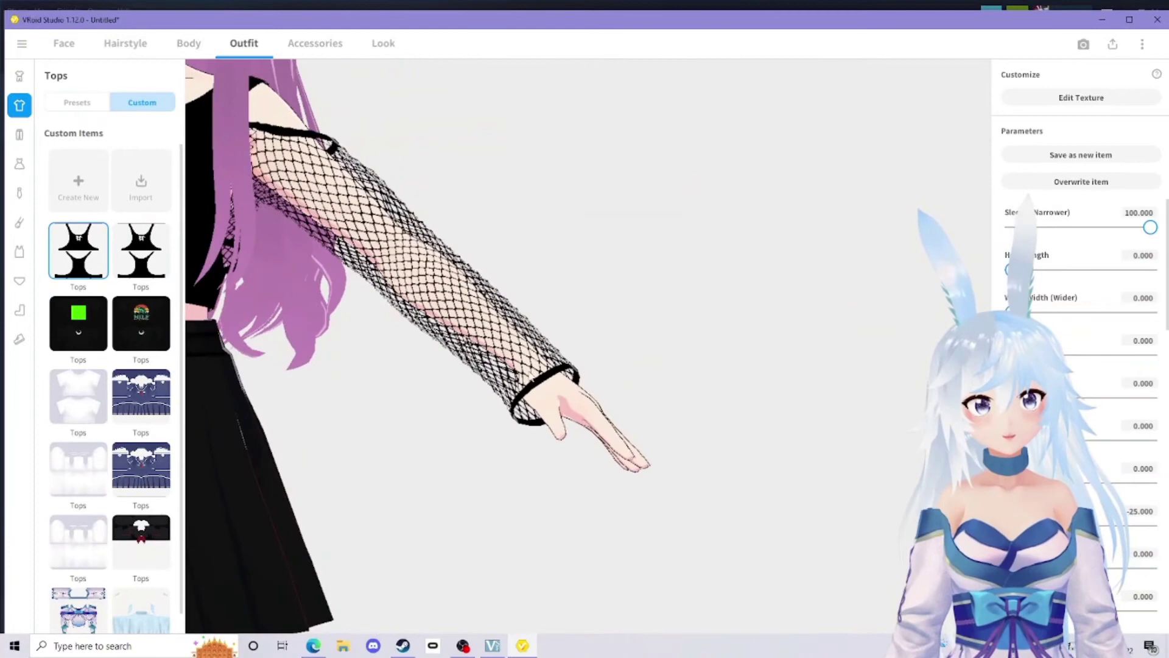
scroll(633, 344, down, 5)
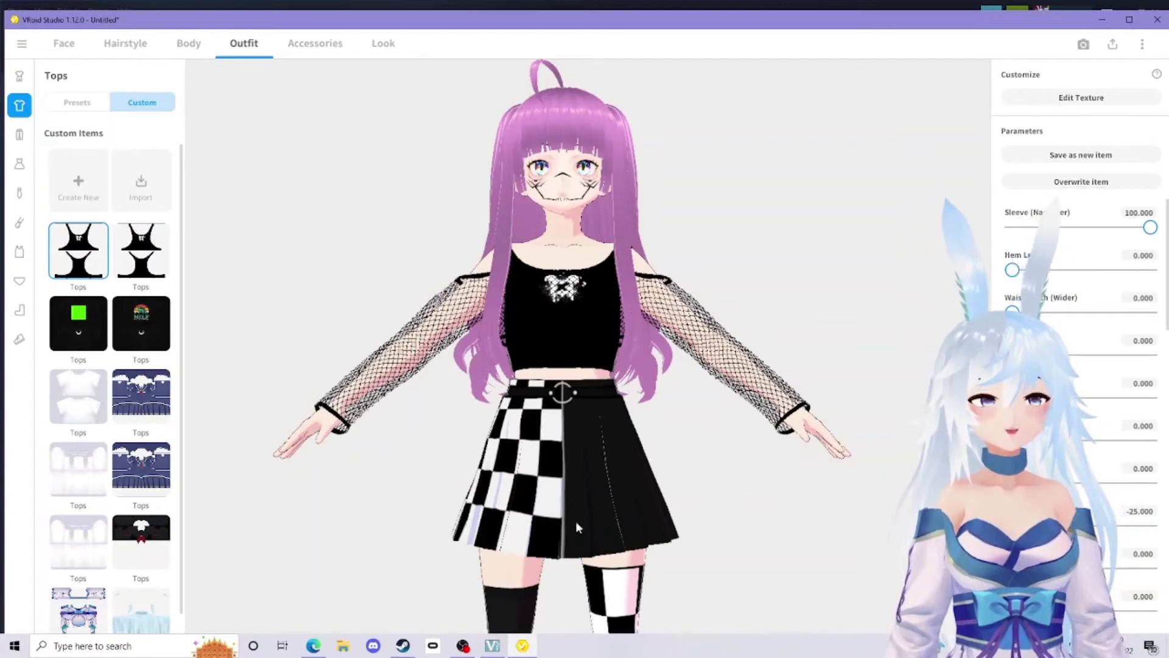
click(324, 648)
- Read the Gothic Clothing Line import instructions on BOOTH, then minimize Edge
scroll(353, 463, down, 9)
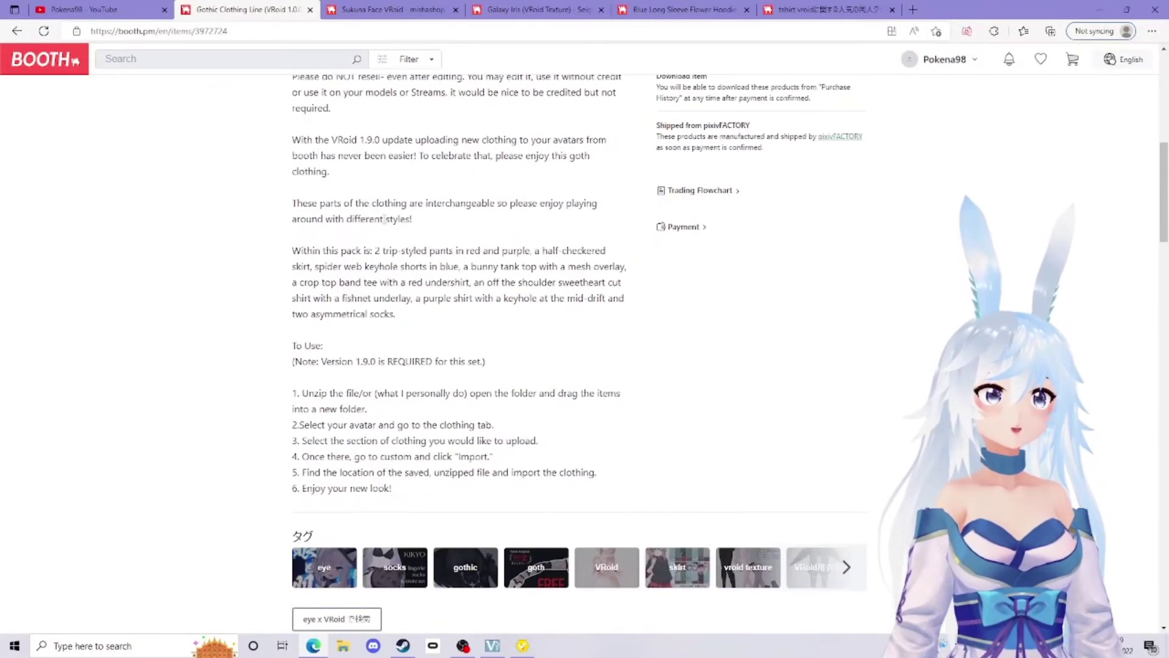
drag(296, 110, 481, 493)
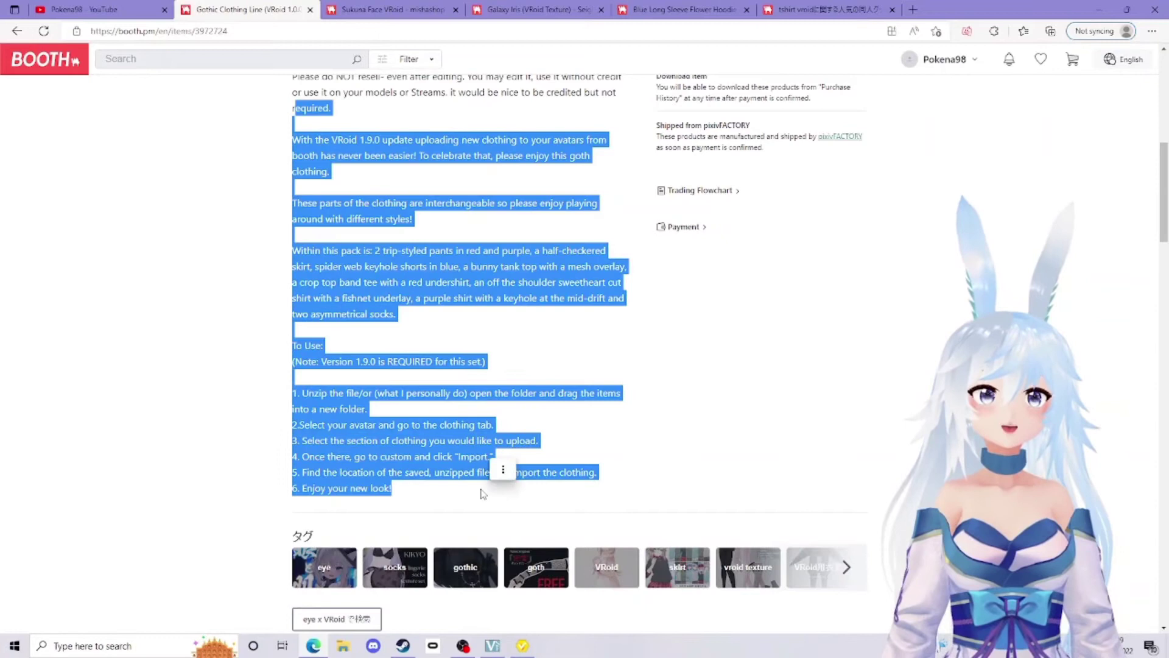
click(417, 492)
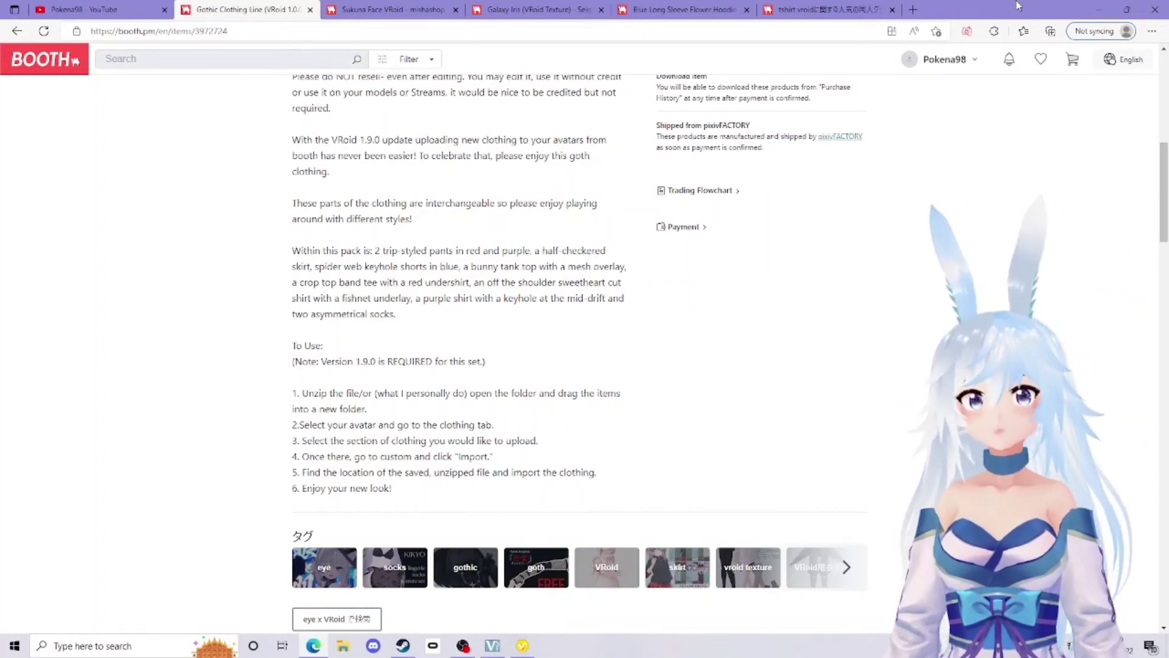
click(1099, 6)
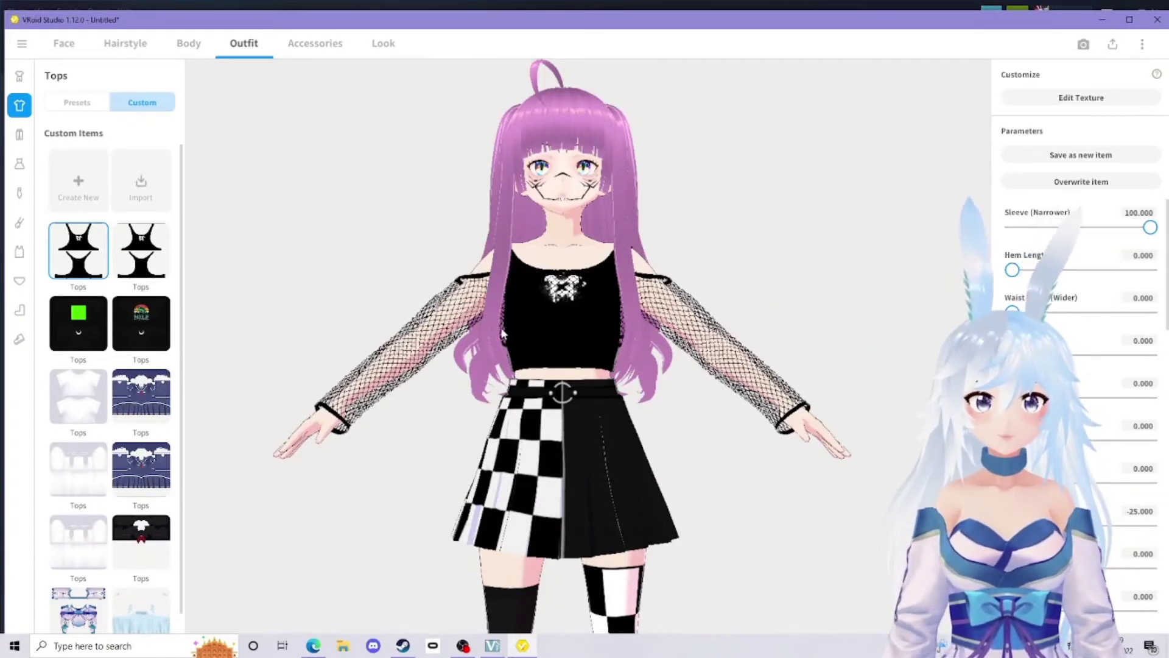
- Set the top's Width (Wider) to 0, a sleeve value to 15.859, and a shoulder value to -50
drag(1016, 310, 997, 304)
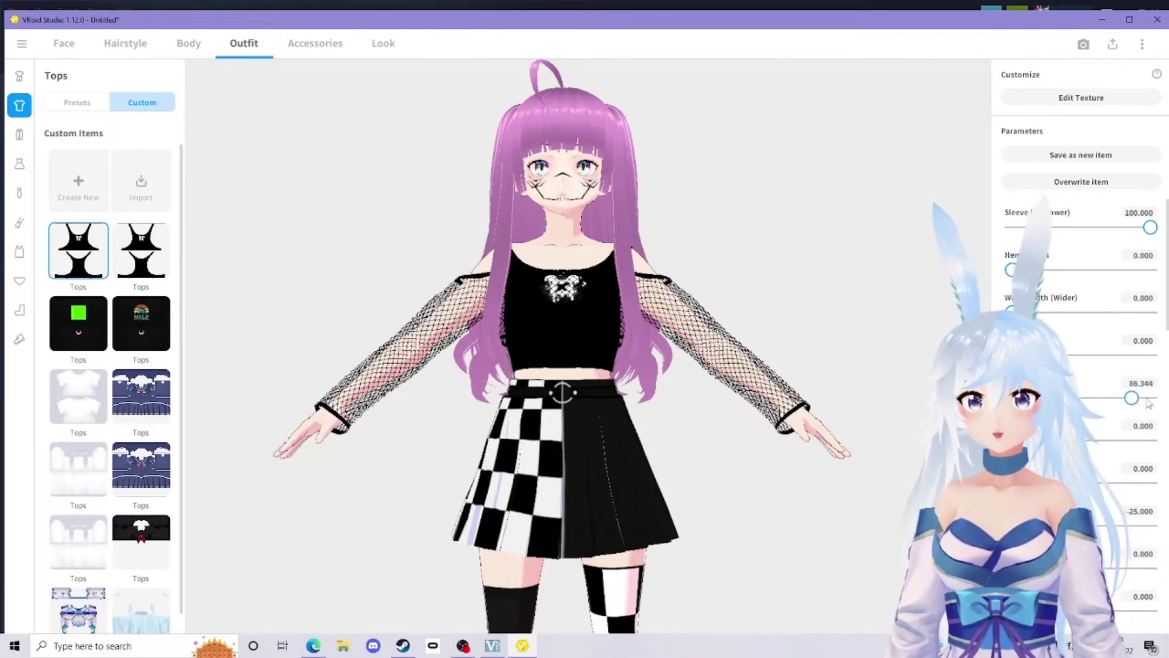
drag(1149, 403, 1032, 399)
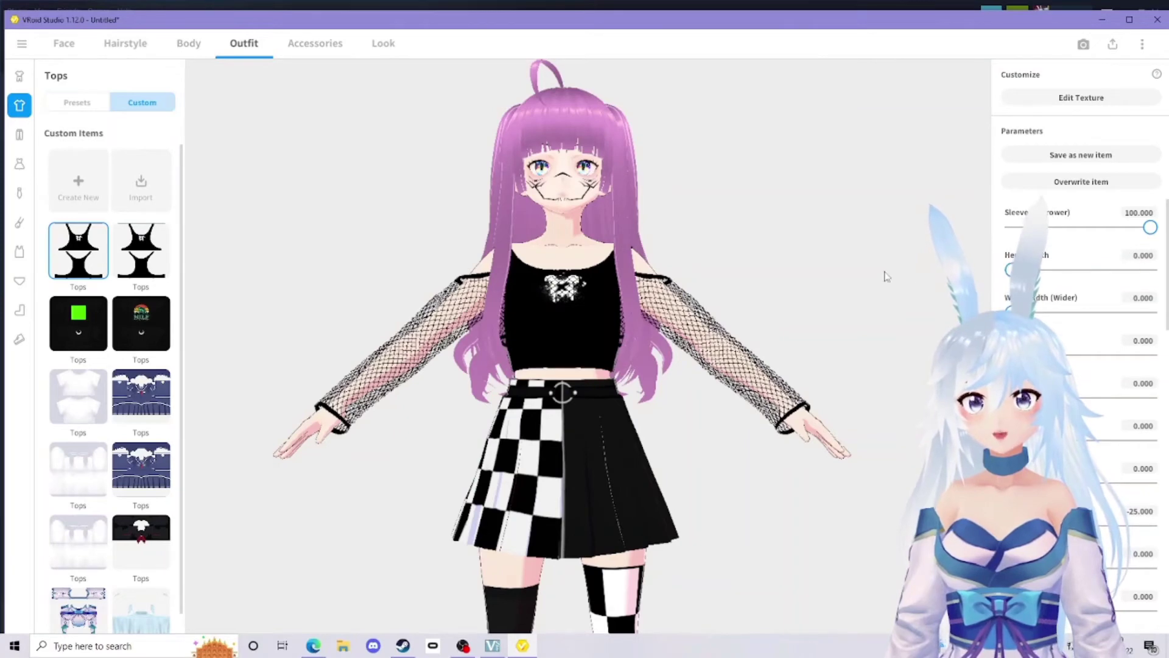
scroll(1084, 304, down, 2)
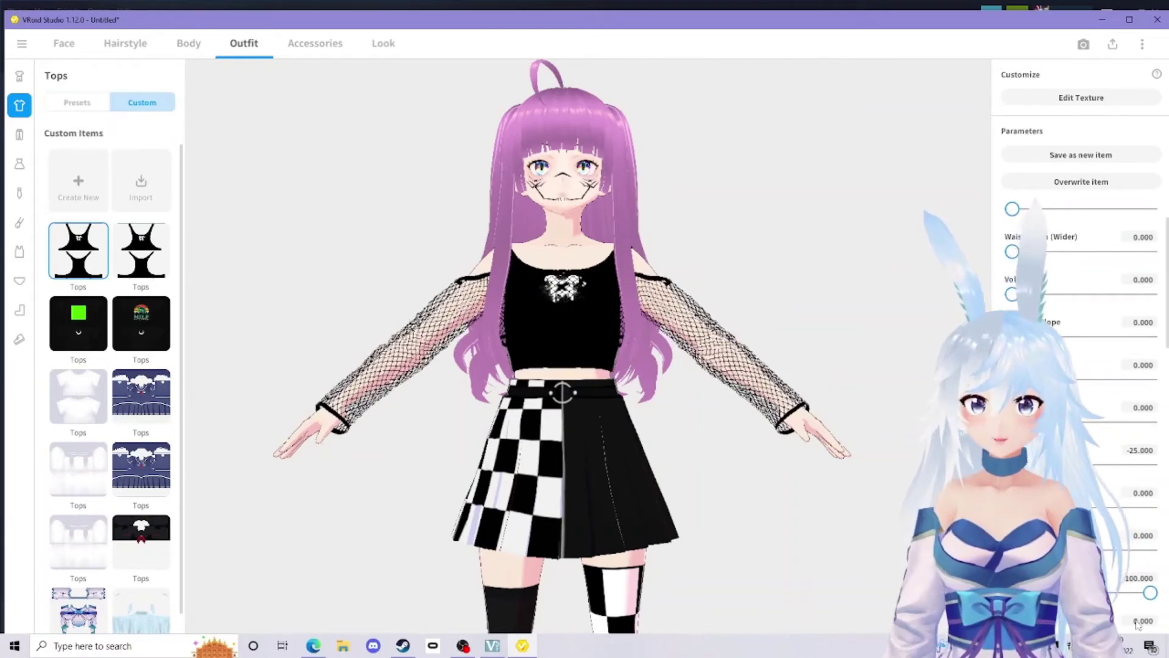
scroll(1080, 365, down, 4)
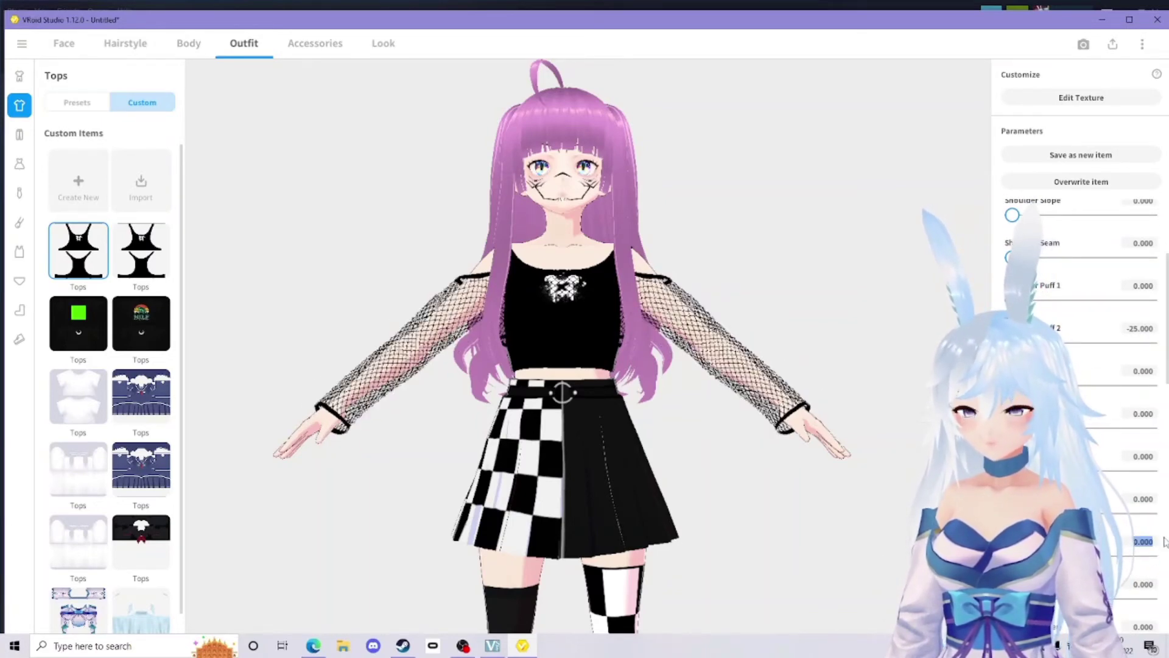
text(0)
key(Return)
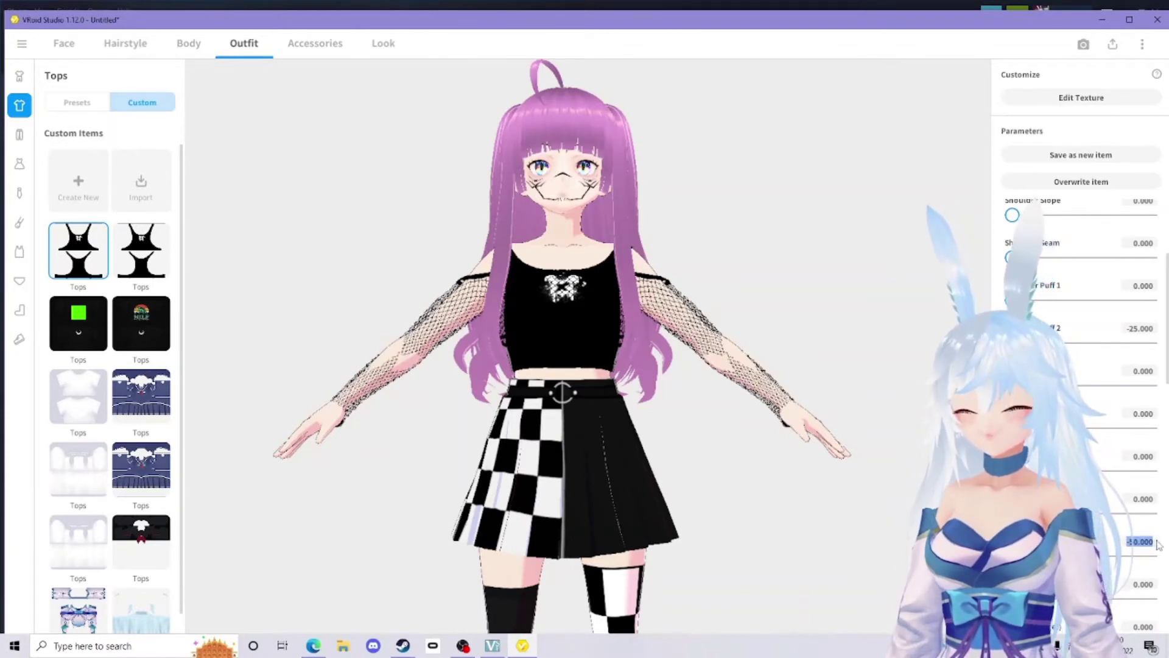
- Enter -20, -30 and -20 for further sleeve shape values, rotating the model to check
text(-20)
key(Return)
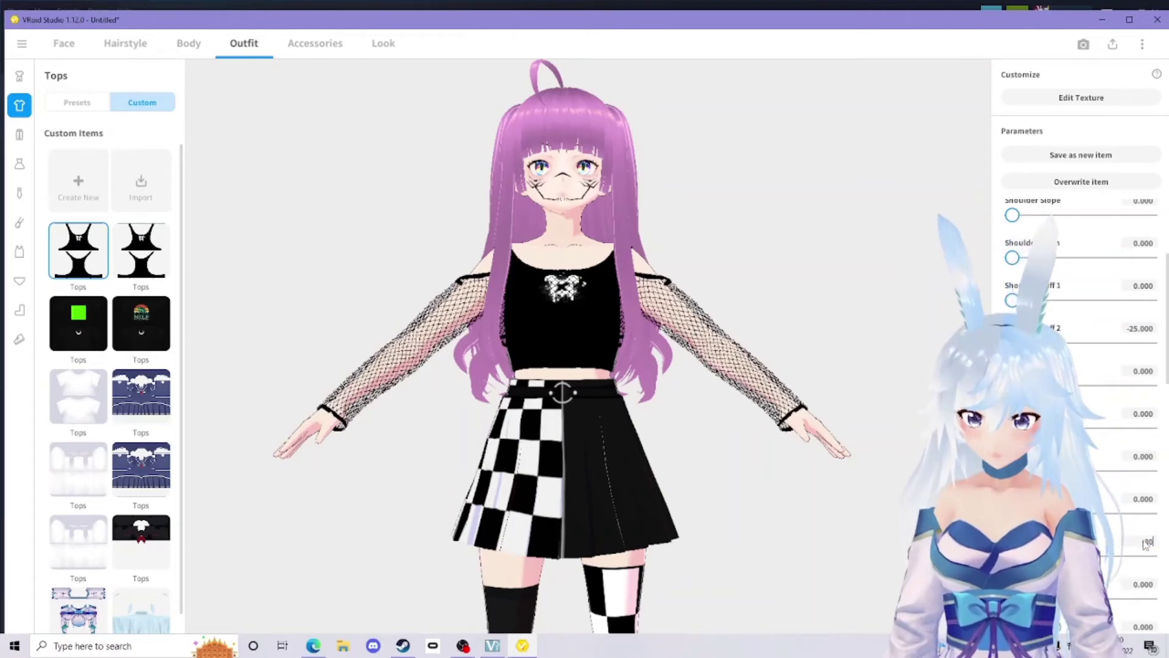
key(Return)
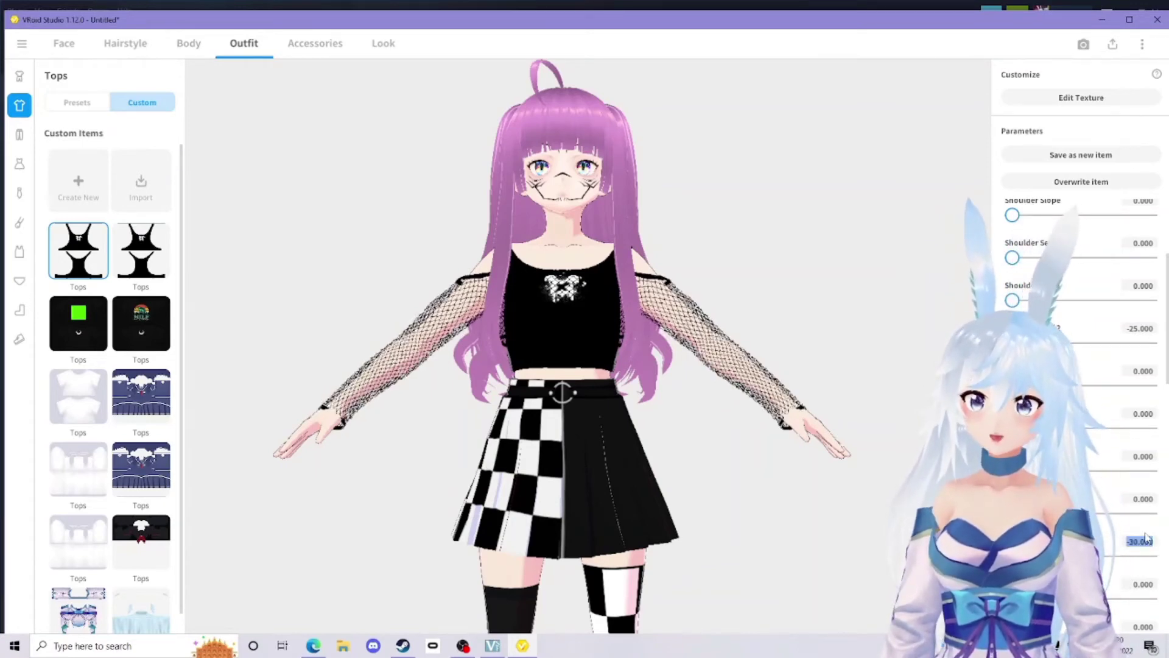
text(-20)
key(Return)
drag(842, 437, 590, 389)
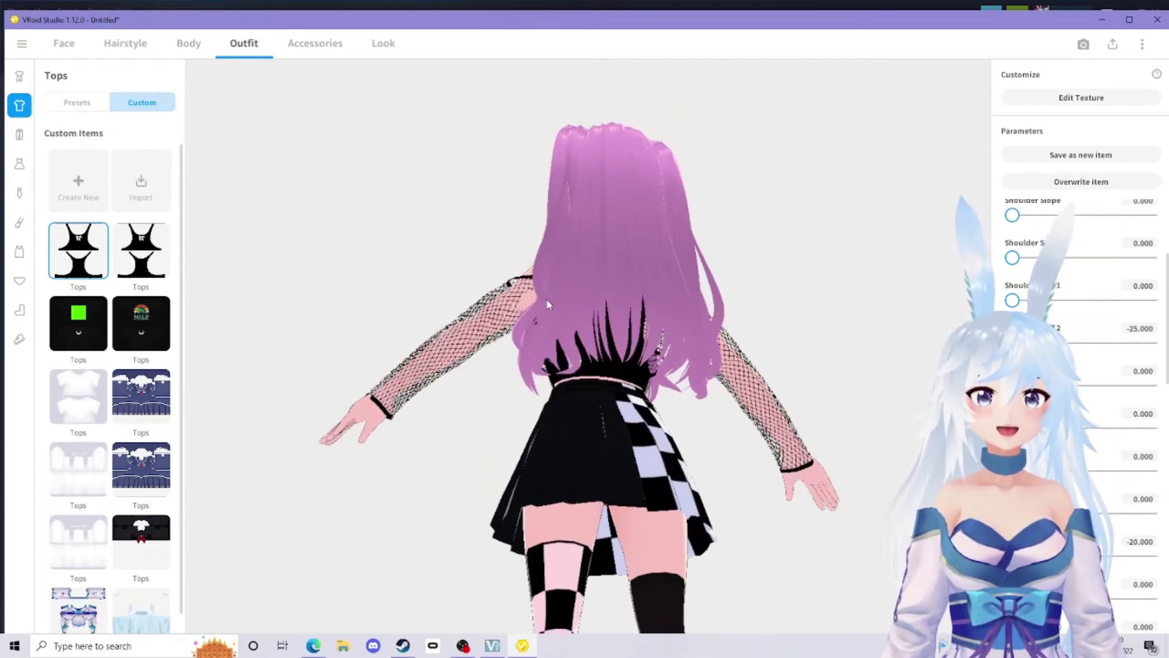
drag(547, 304, 627, 357)
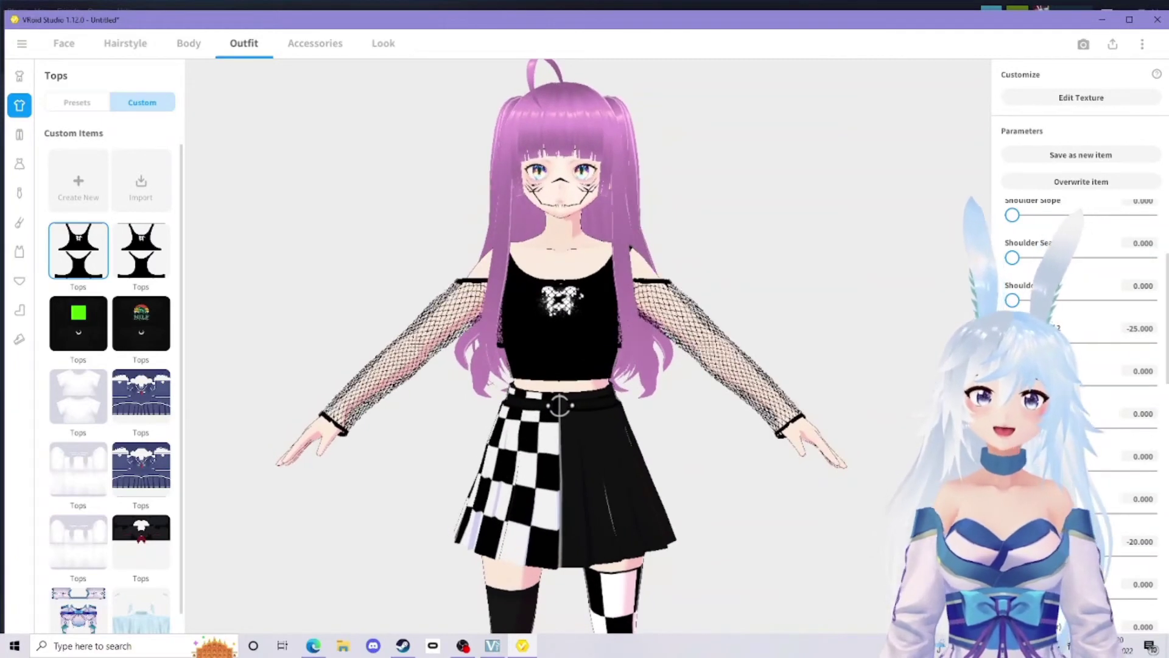
- Adjust the sleeve cuffs with values -2, 20.705 and -5
scroll(1081, 396, down, 3)
click(1147, 591)
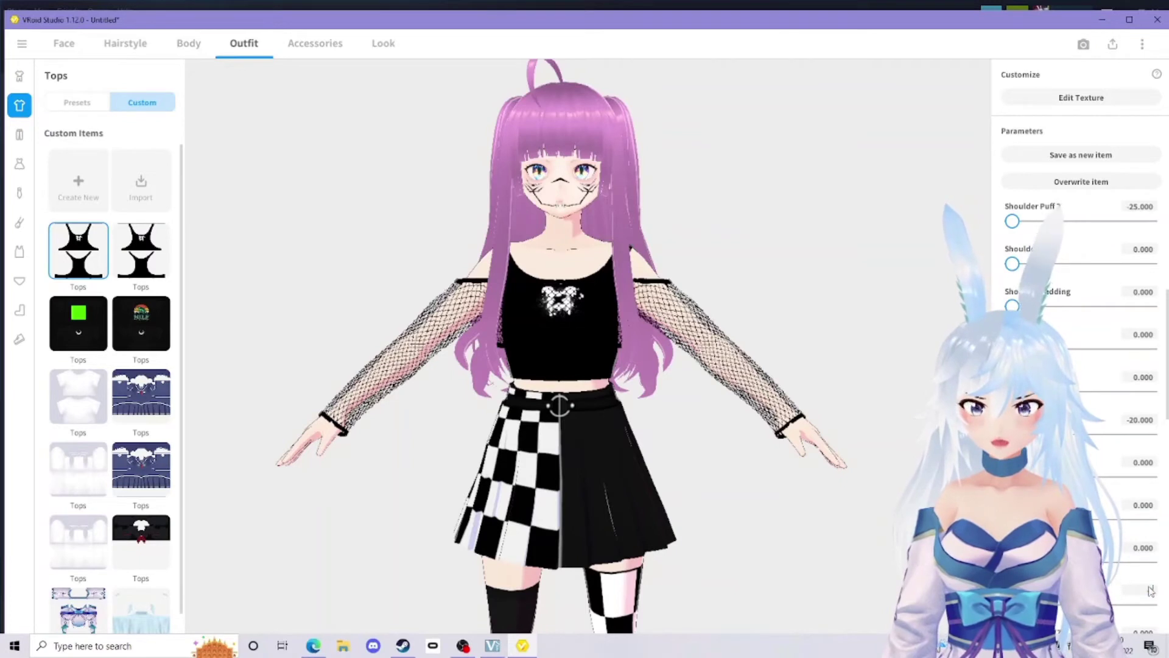
text(-2)
key(Return)
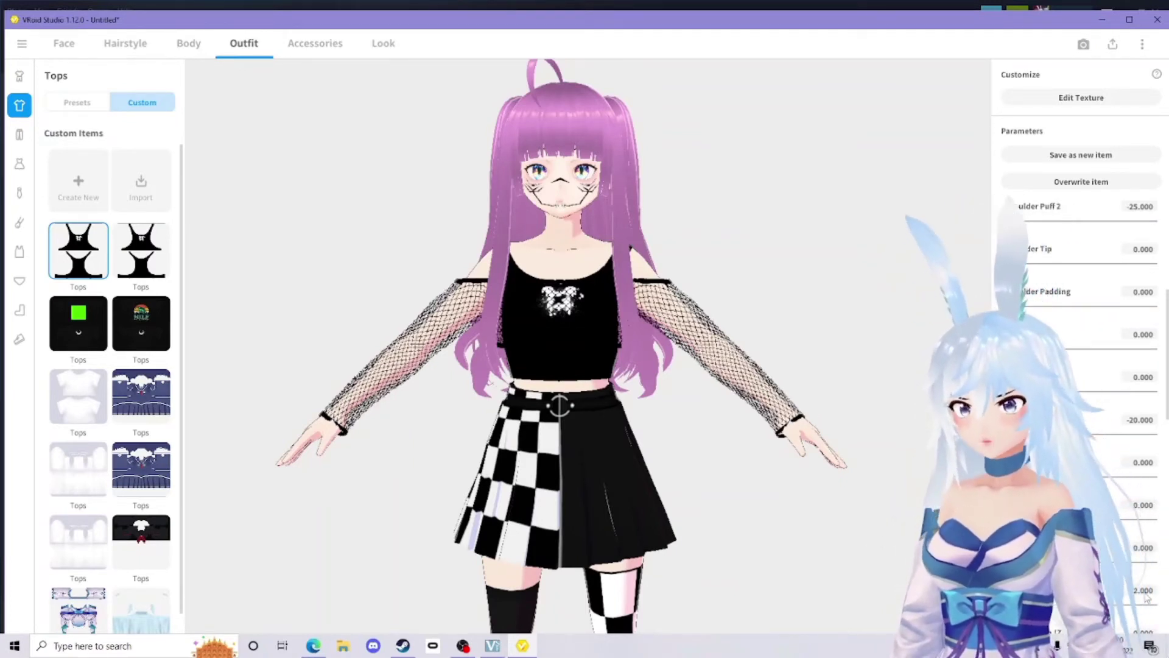
drag(1012, 477, 1042, 477)
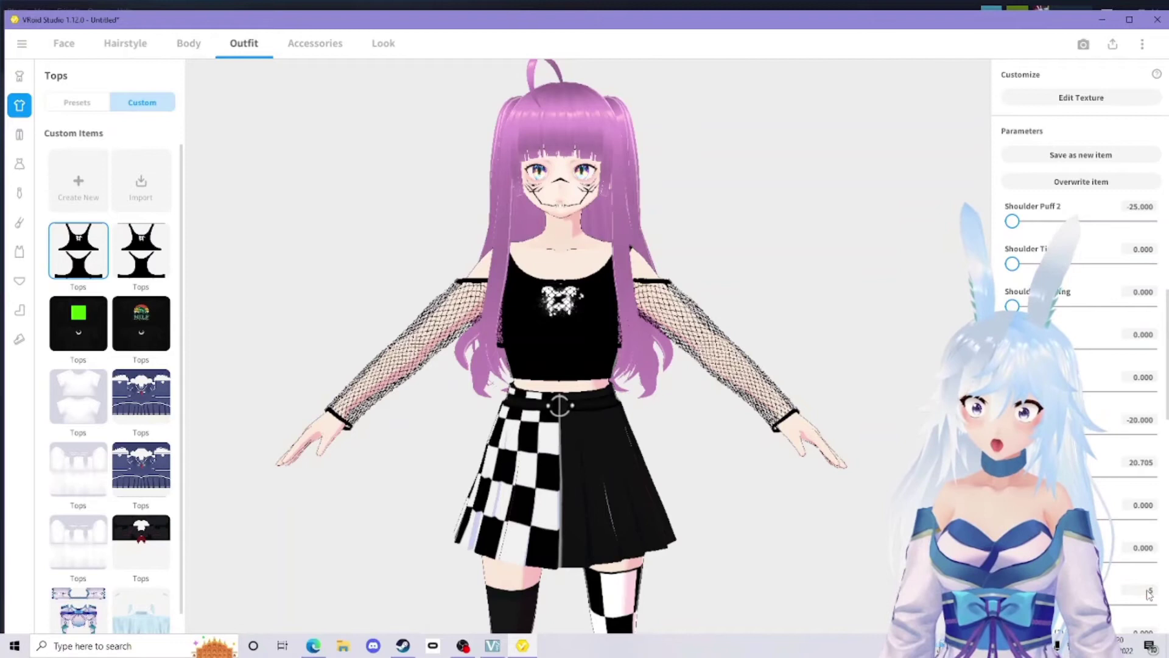
text(-5)
key(Return)
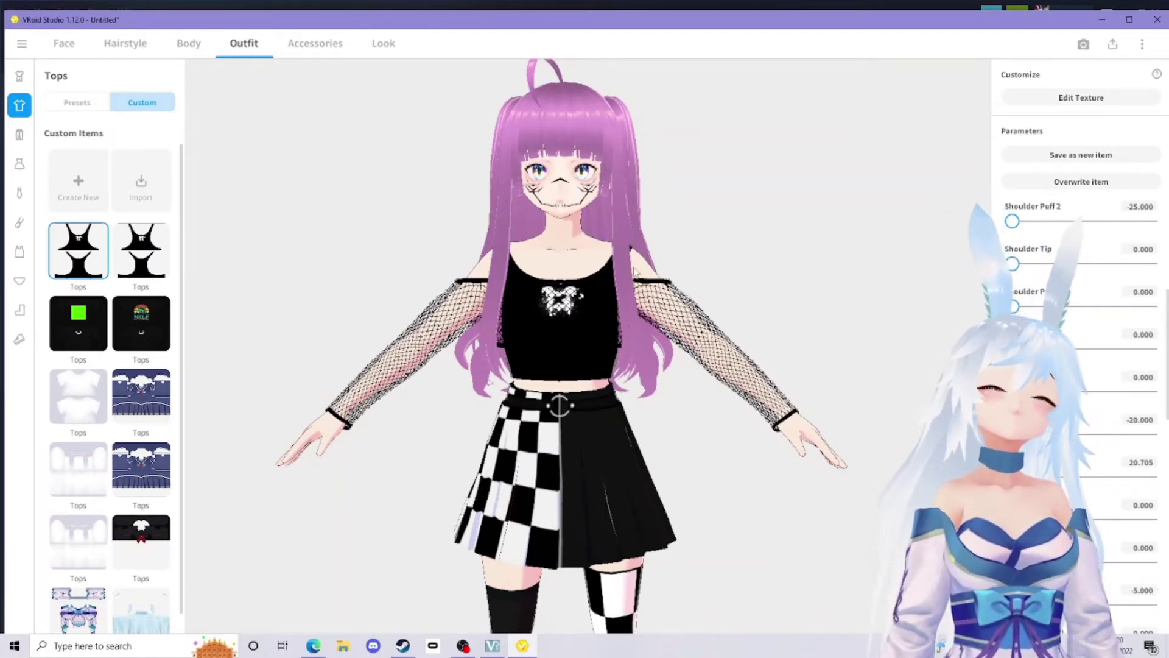
scroll(724, 414, down, 5)
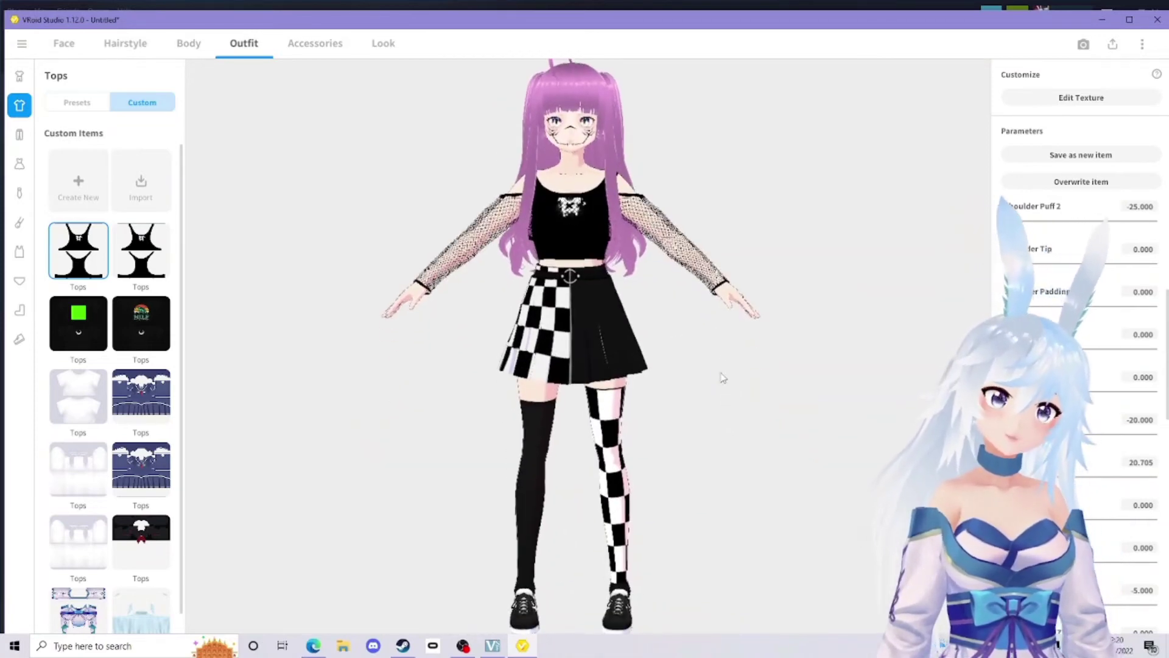
scroll(725, 380, up, 3)
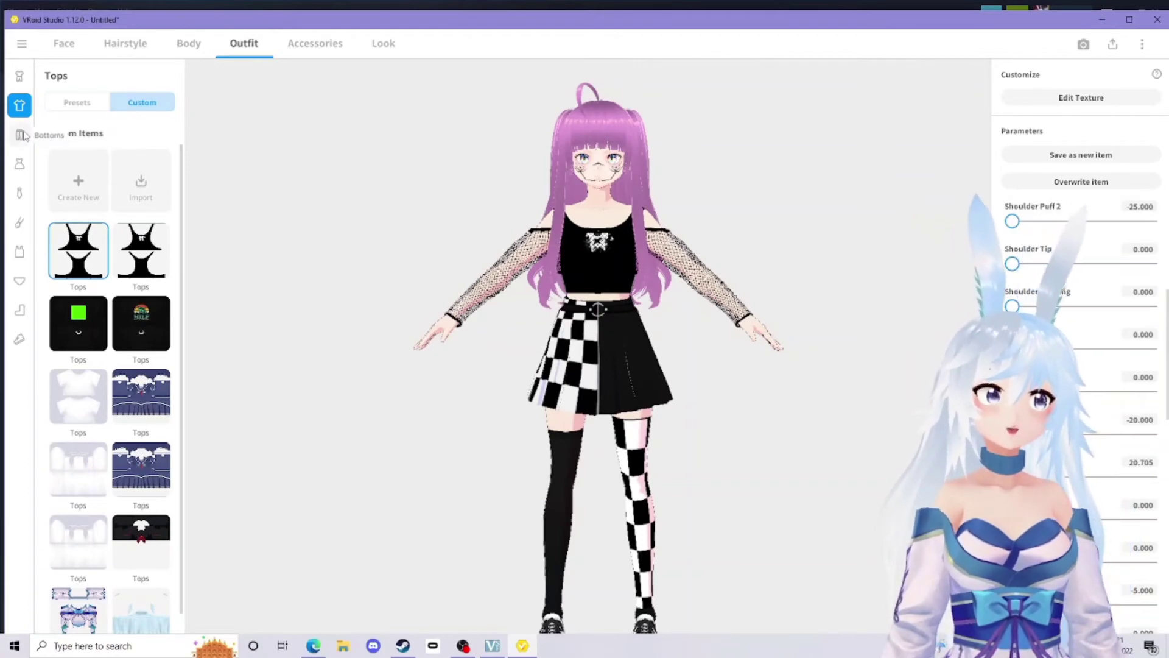
- Read the Blue Long Sleeve Flower Hoodie's How To Apply this Texture section on BOOTH, then minimize Edge
click(314, 648)
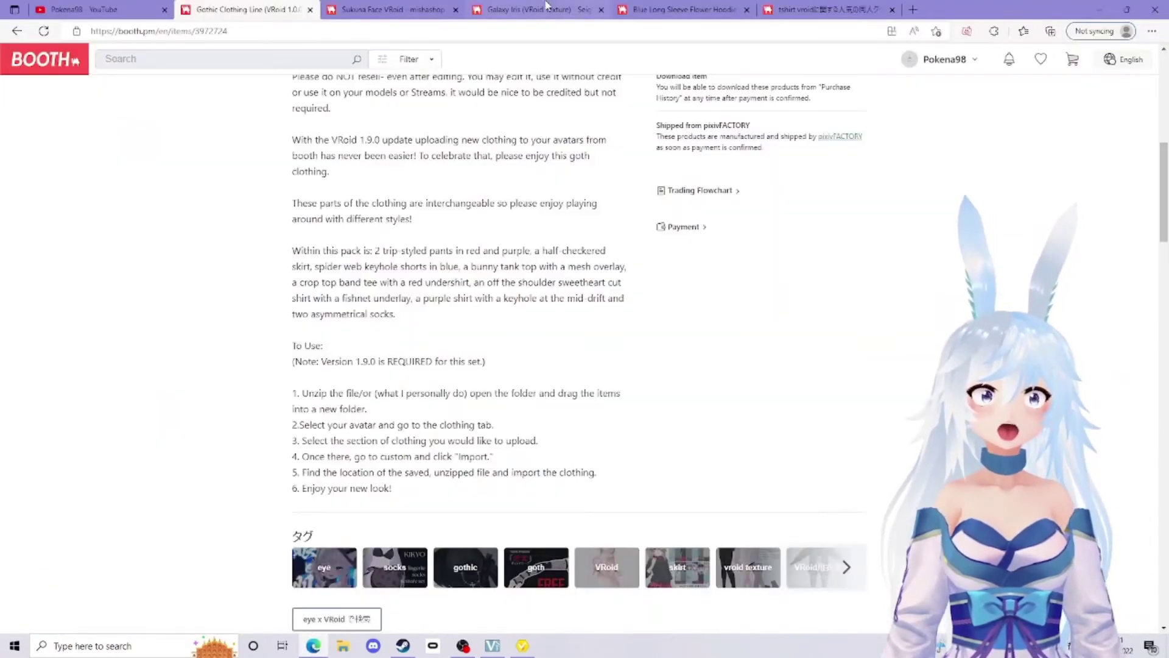
click(829, 9)
click(698, 7)
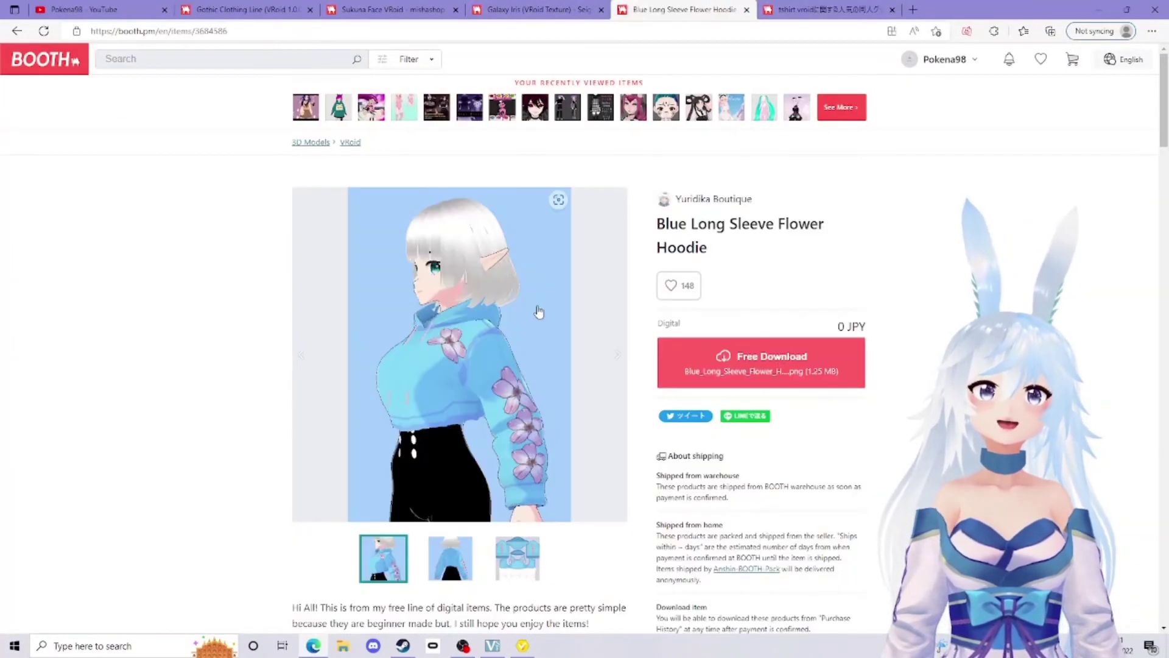
scroll(514, 320, down, 1)
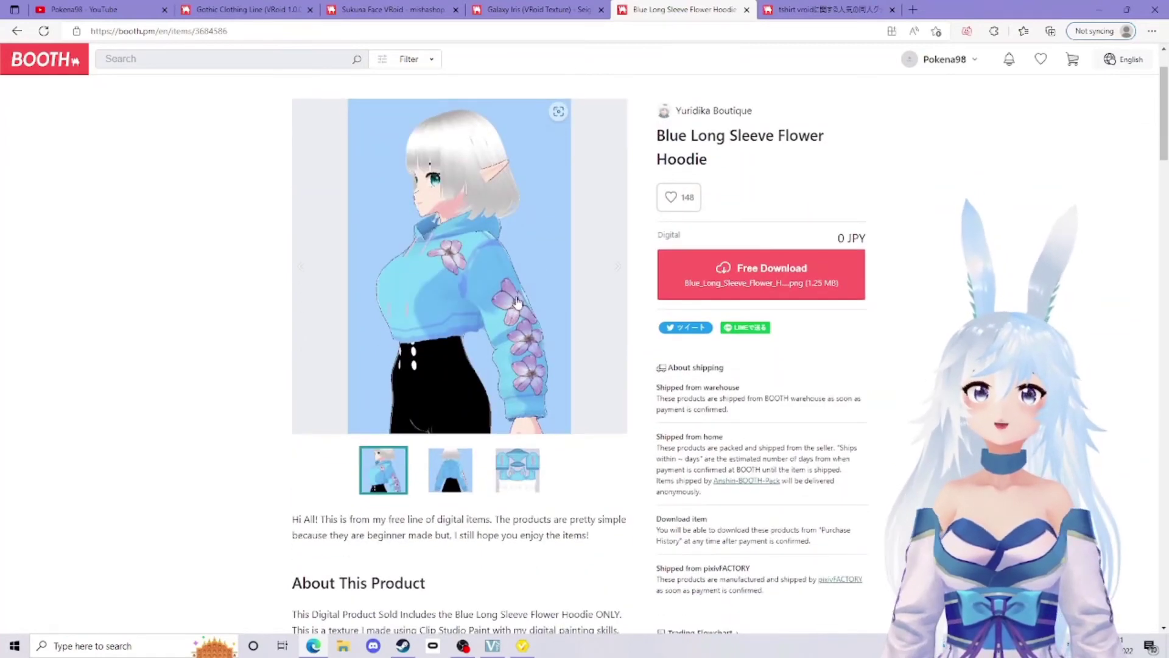
scroll(462, 384, down, 4)
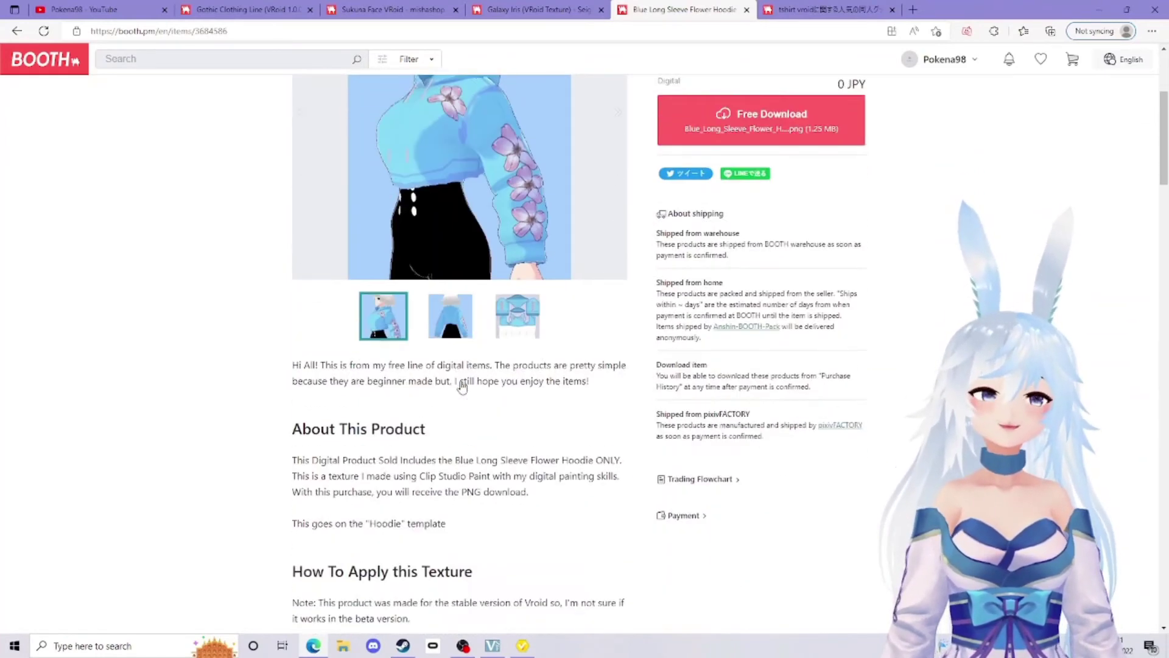
scroll(469, 376, down, 1)
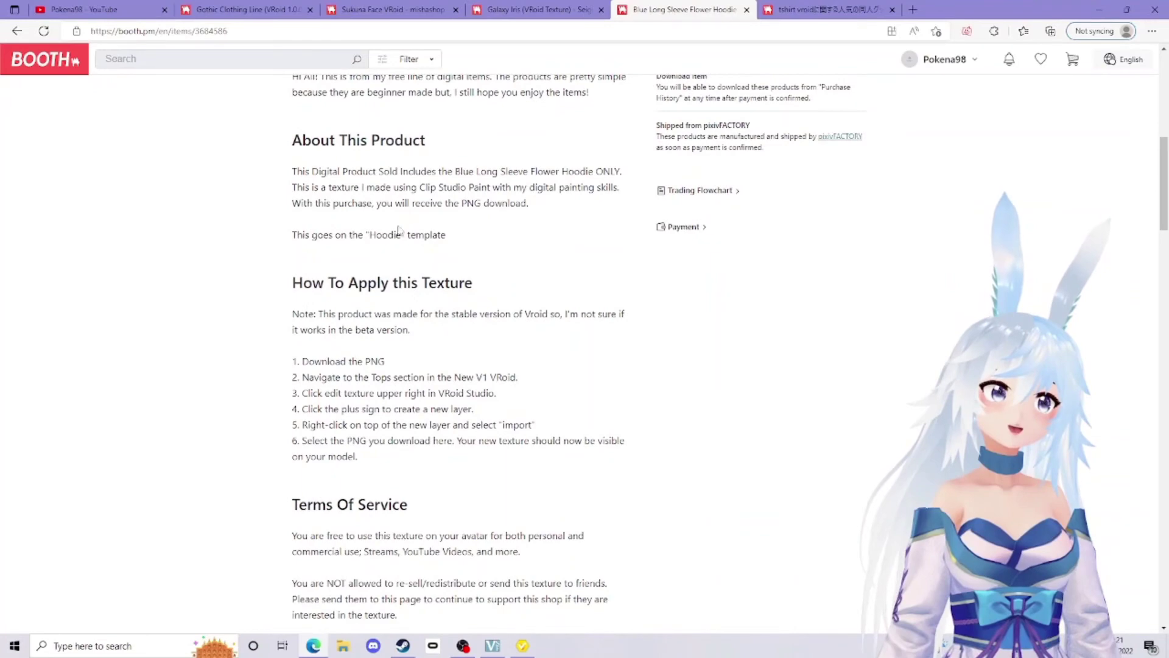
scroll(420, 284, down, 3)
scroll(420, 377, up, 3)
scroll(428, 457, up, 6)
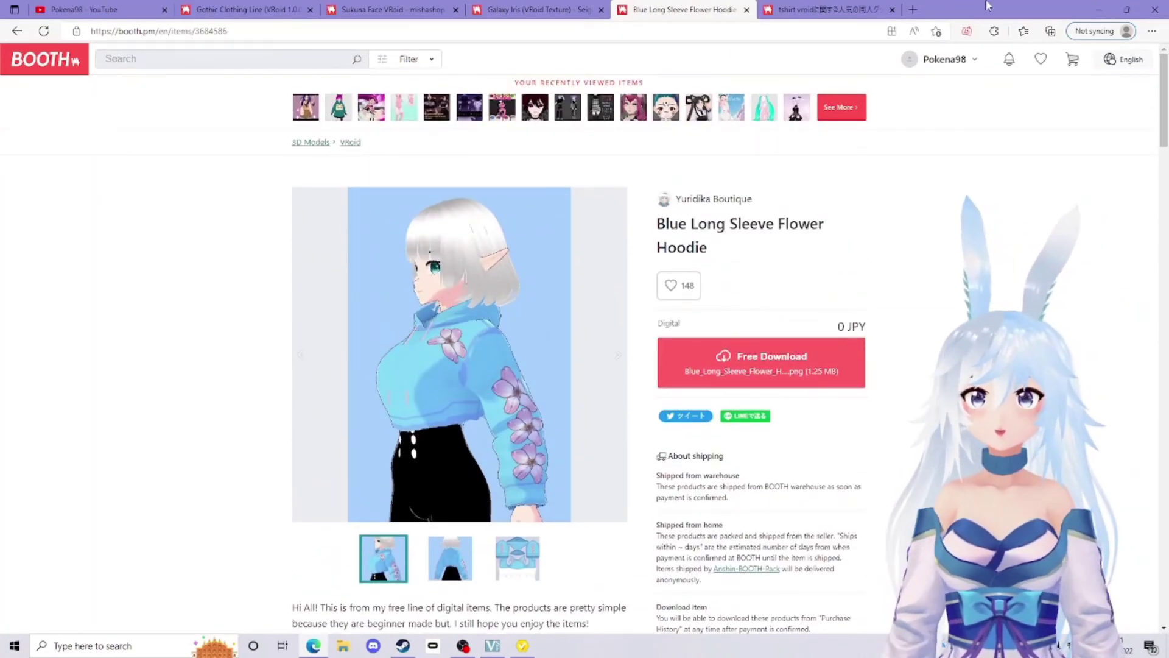
click(1100, 9)
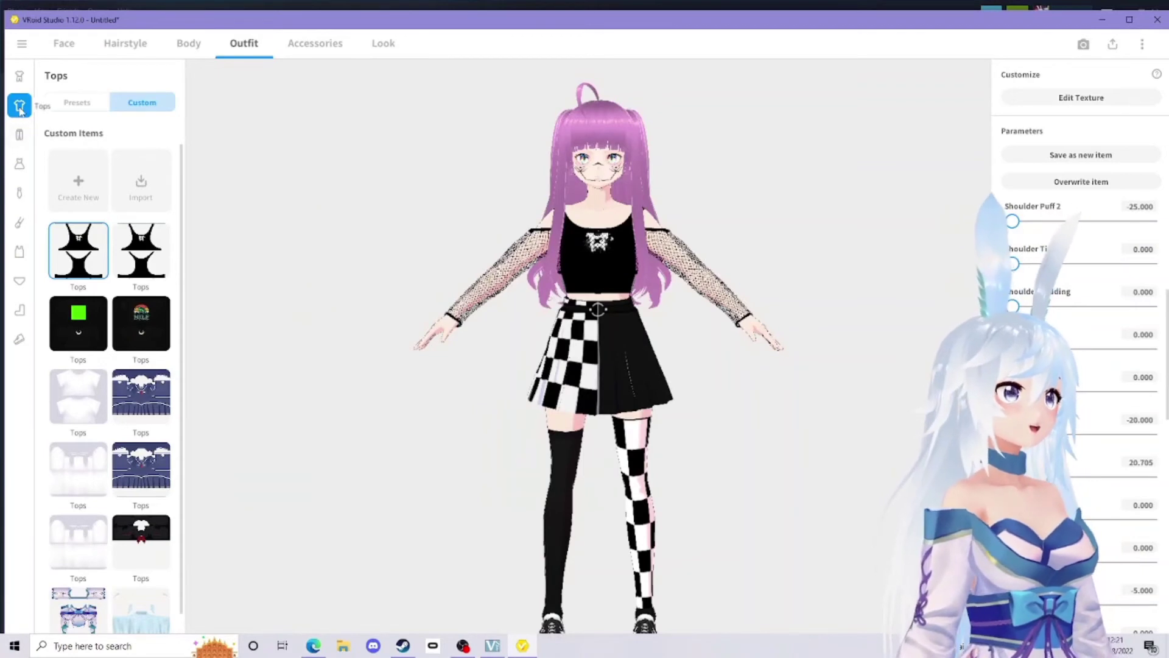
- Browse the preset tops, then create a new custom top from the Hoodie template
click(68, 104)
scroll(94, 157, down, 1)
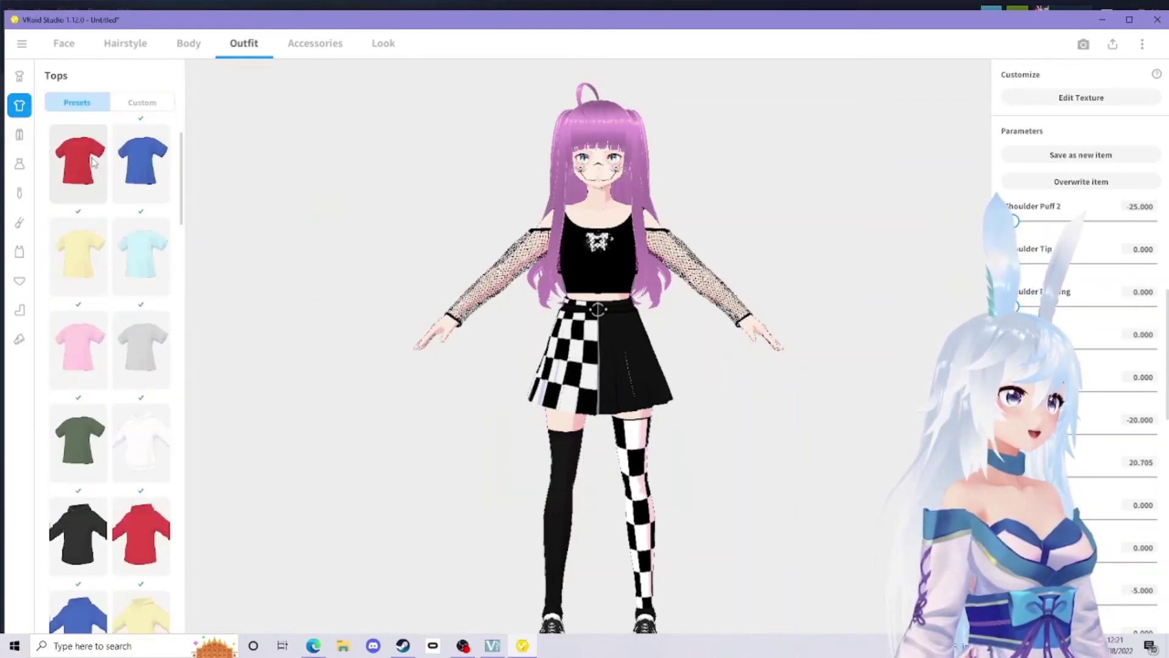
scroll(92, 160, up, 1)
click(139, 103)
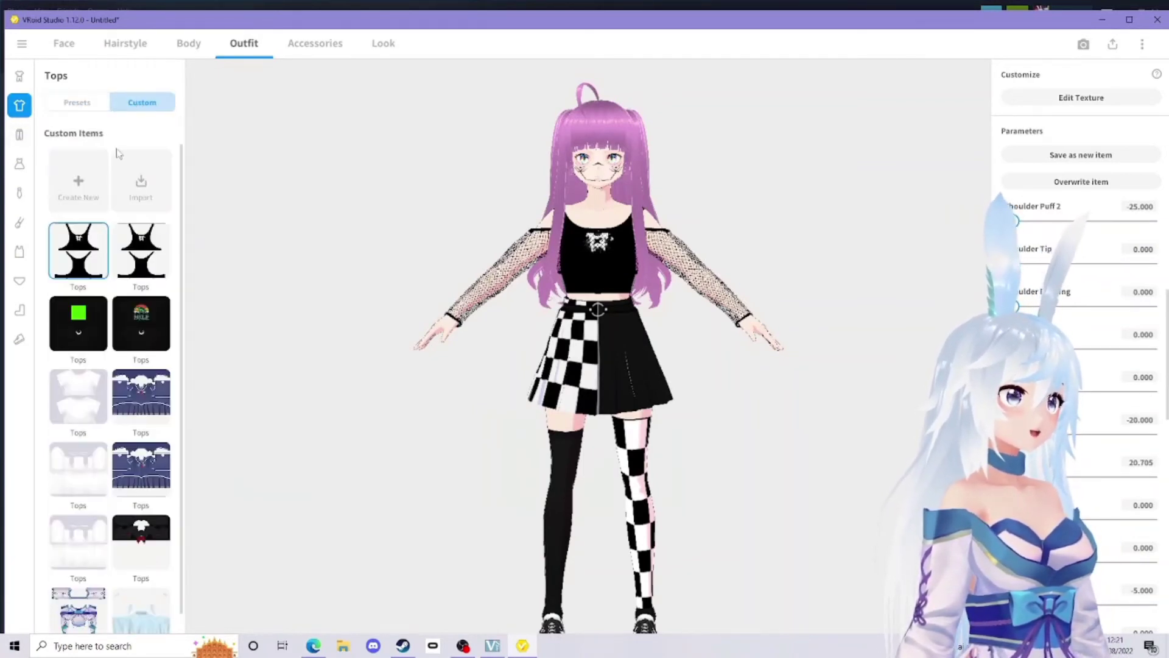
click(86, 183)
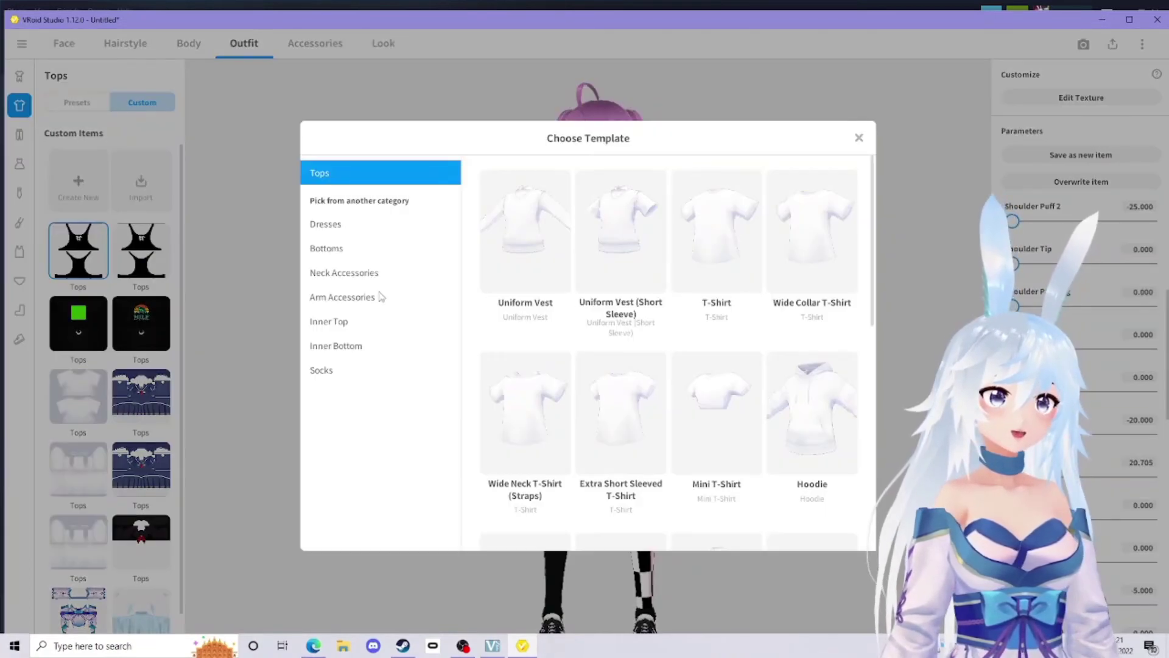
scroll(749, 253, down, 1)
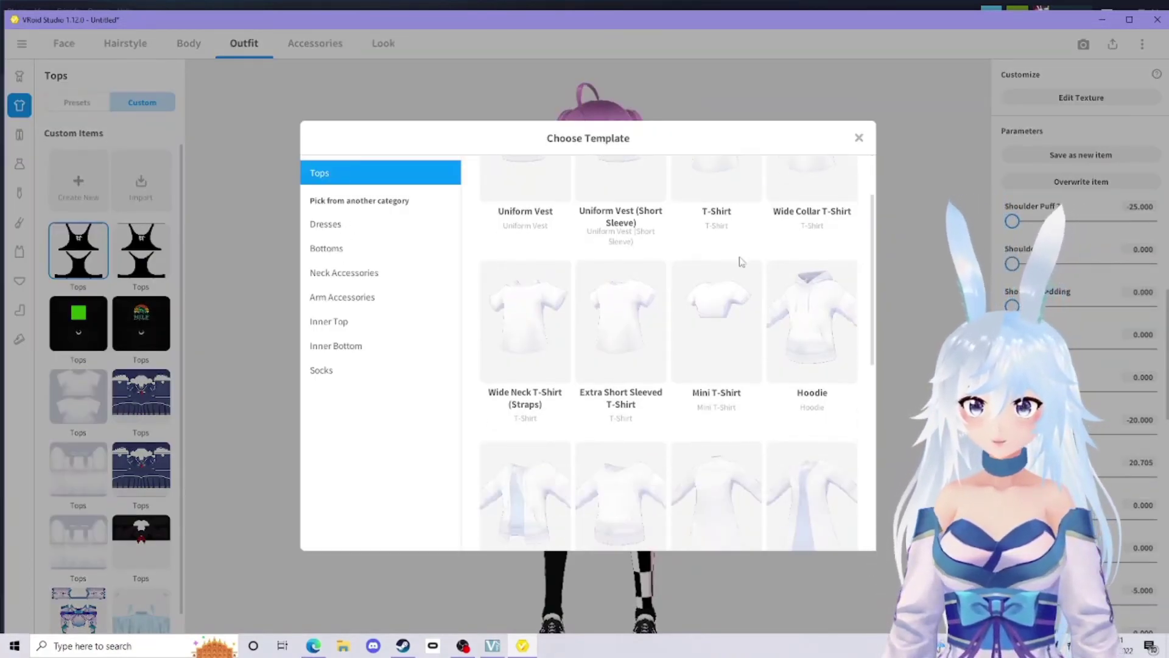
scroll(743, 259, down, 4)
scroll(749, 359, down, 3)
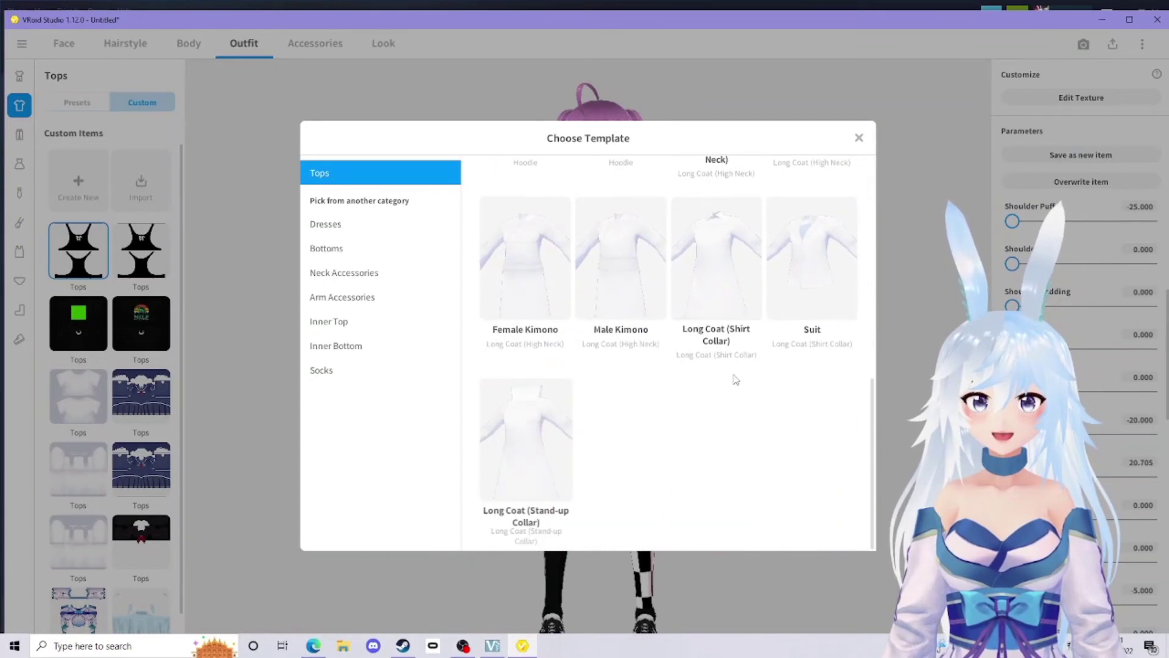
scroll(682, 360, up, 7)
scroll(718, 359, up, 2)
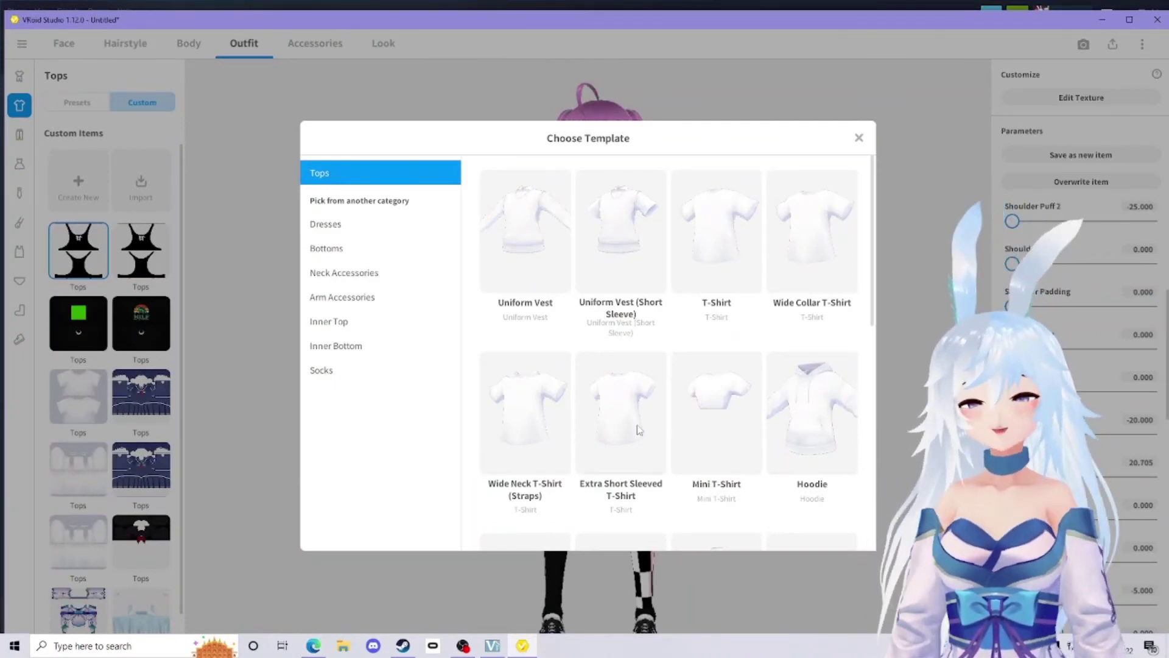
scroll(830, 387, down, 1)
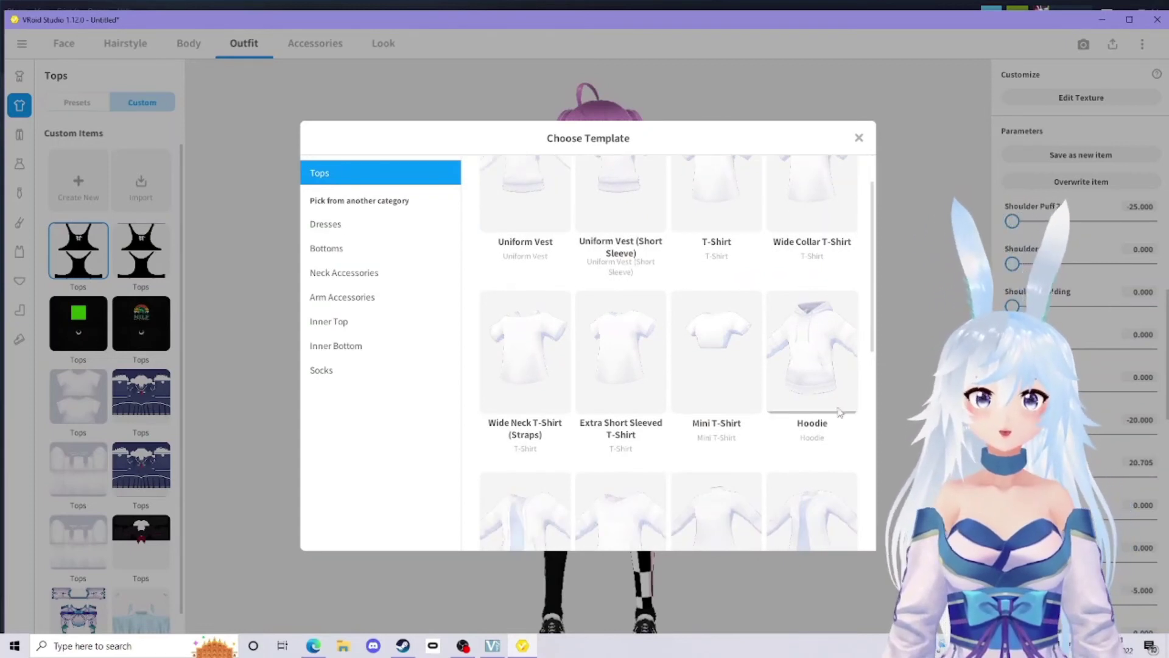
click(842, 355)
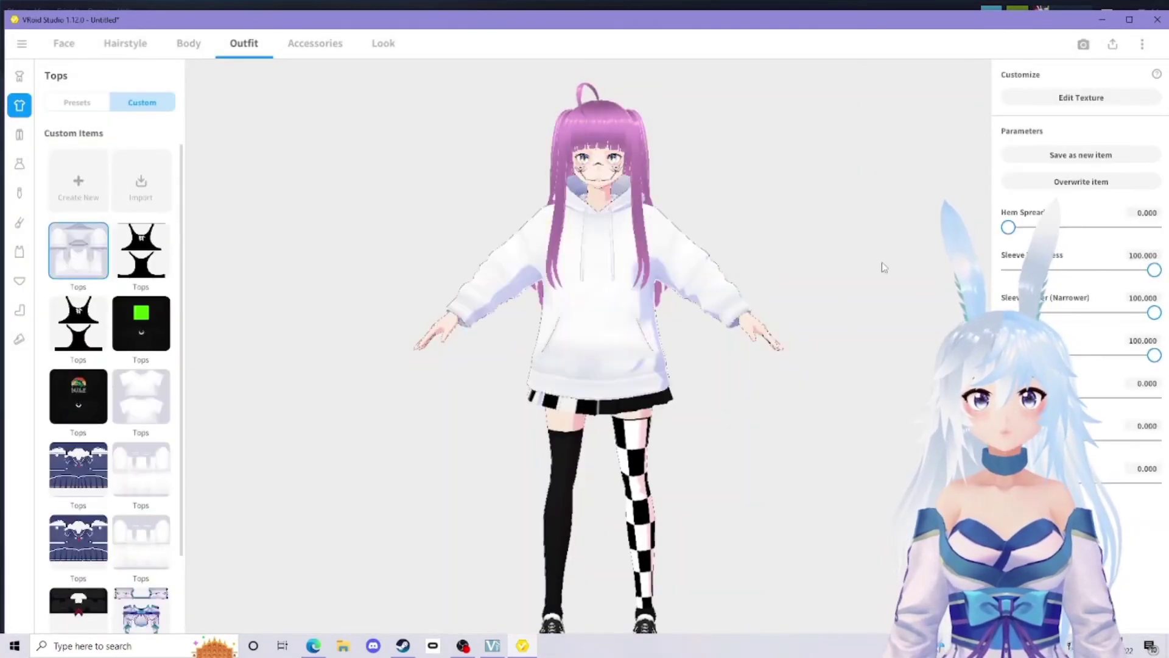
- Import Blue_Long_Sleeve_Flower_Hoodie.png from Downloads onto the hoodie's texture layer and exit the Texture Editor
click(1087, 99)
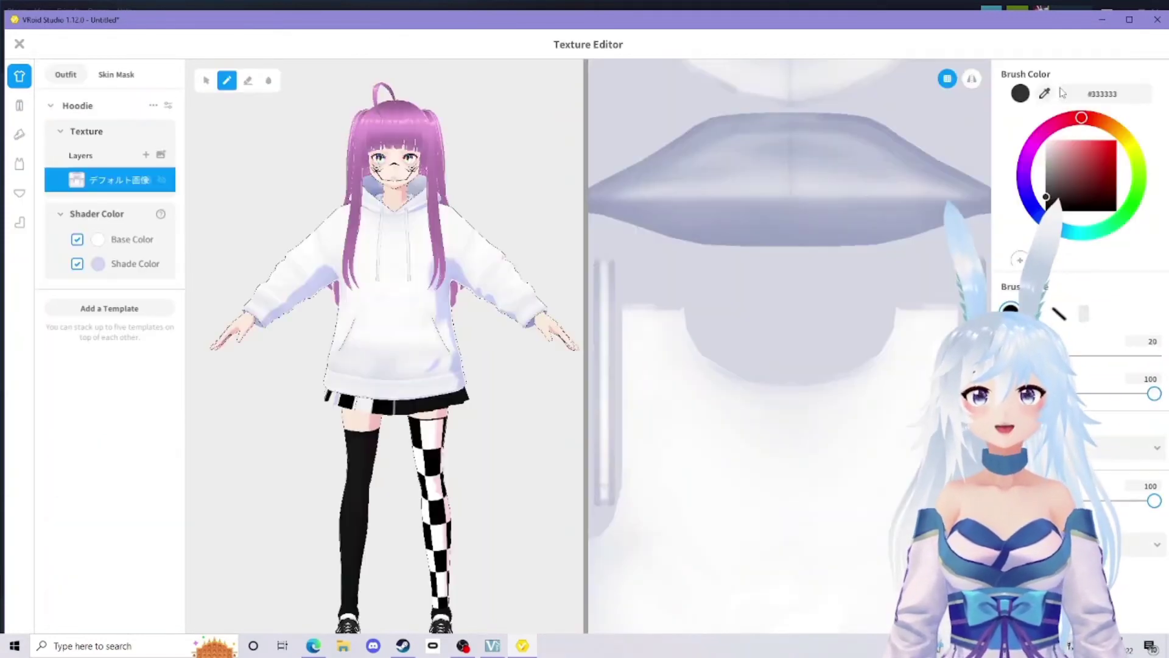
right_click(126, 190)
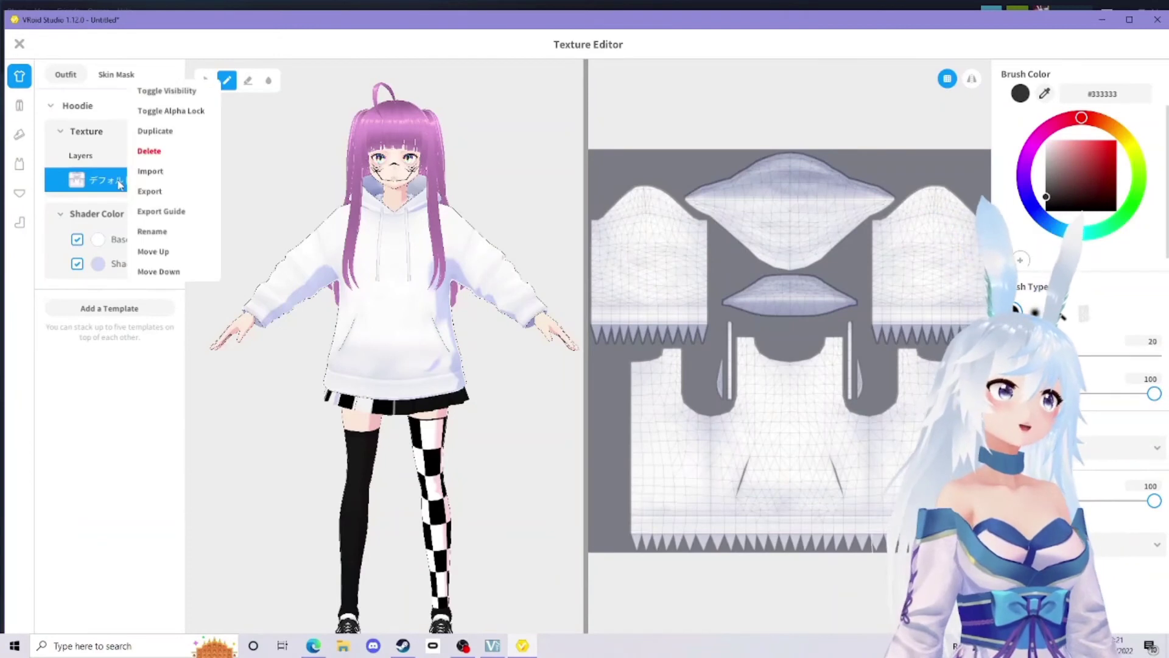
click(150, 171)
click(458, 221)
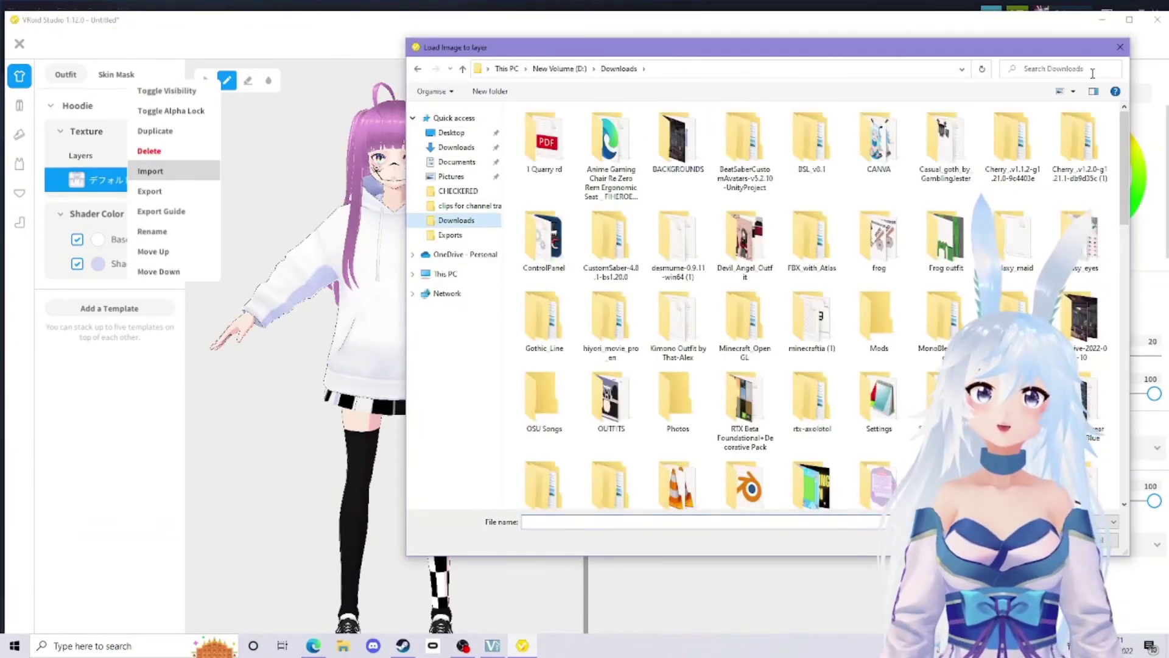
click(1062, 70)
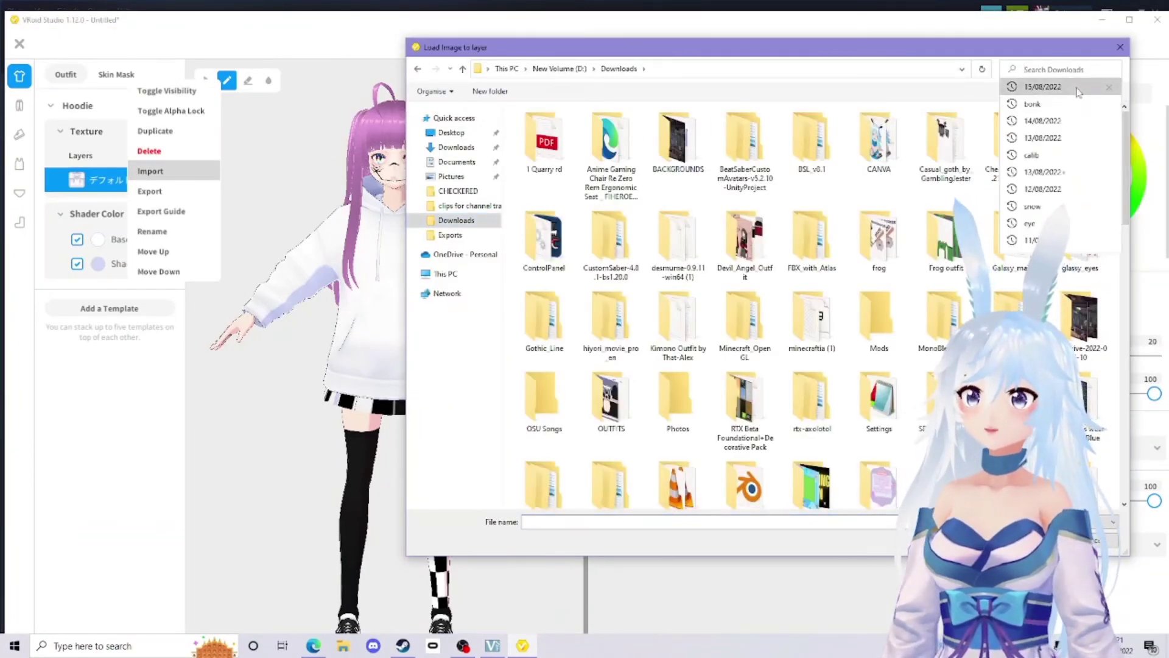
click(1062, 87)
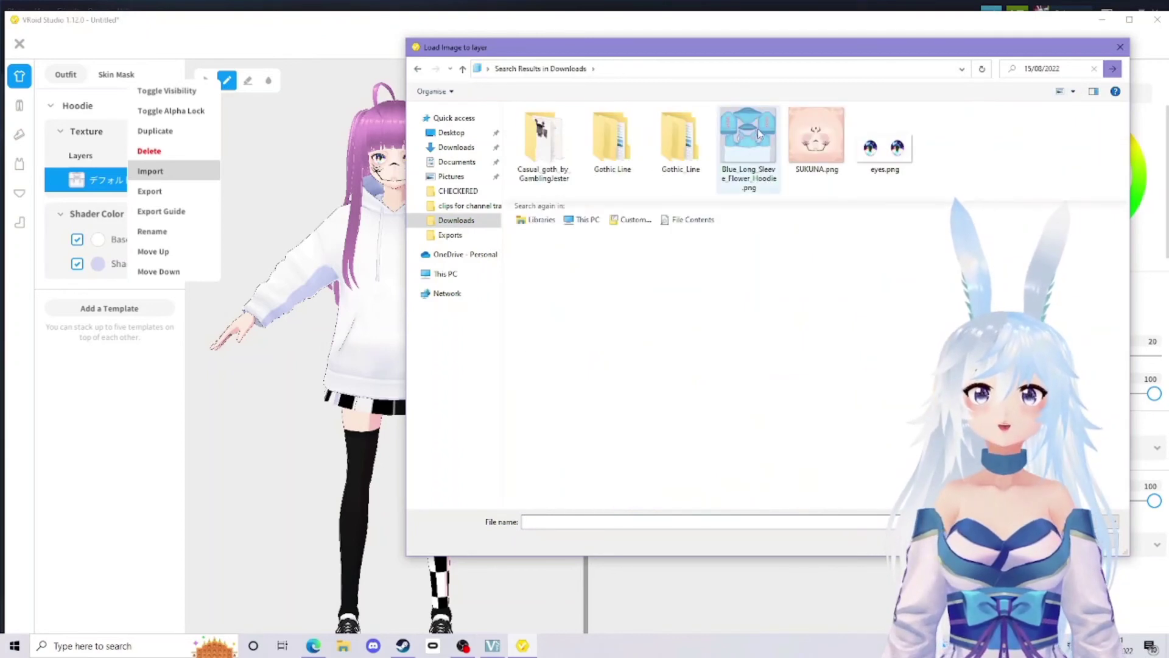
click(758, 134)
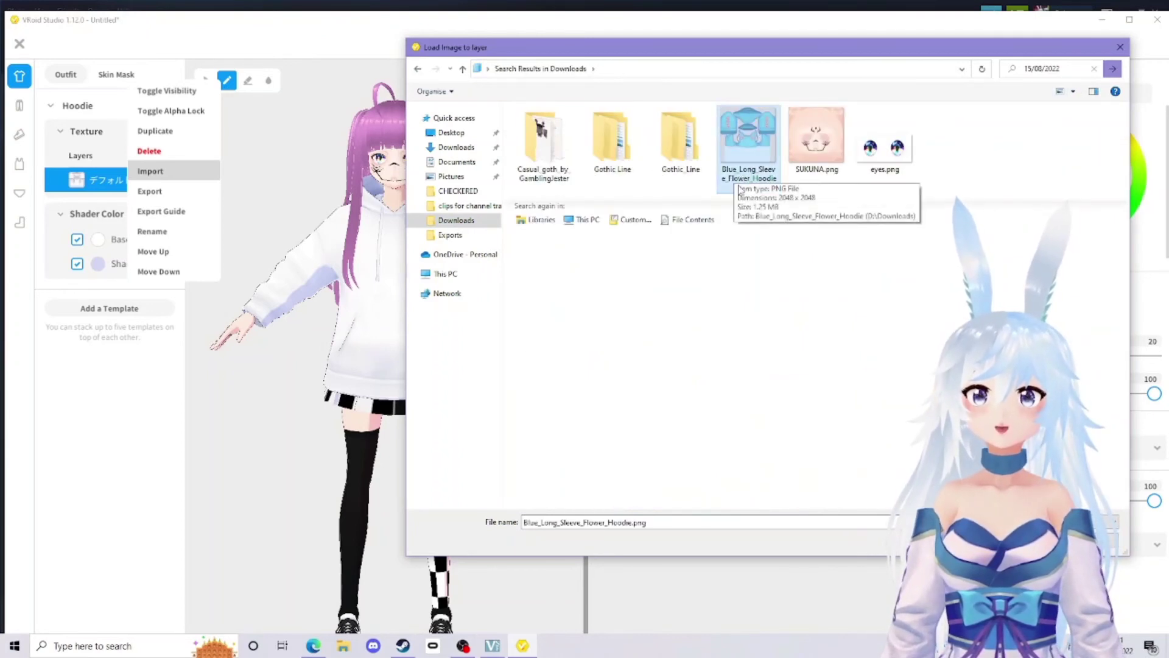
double_click(752, 152)
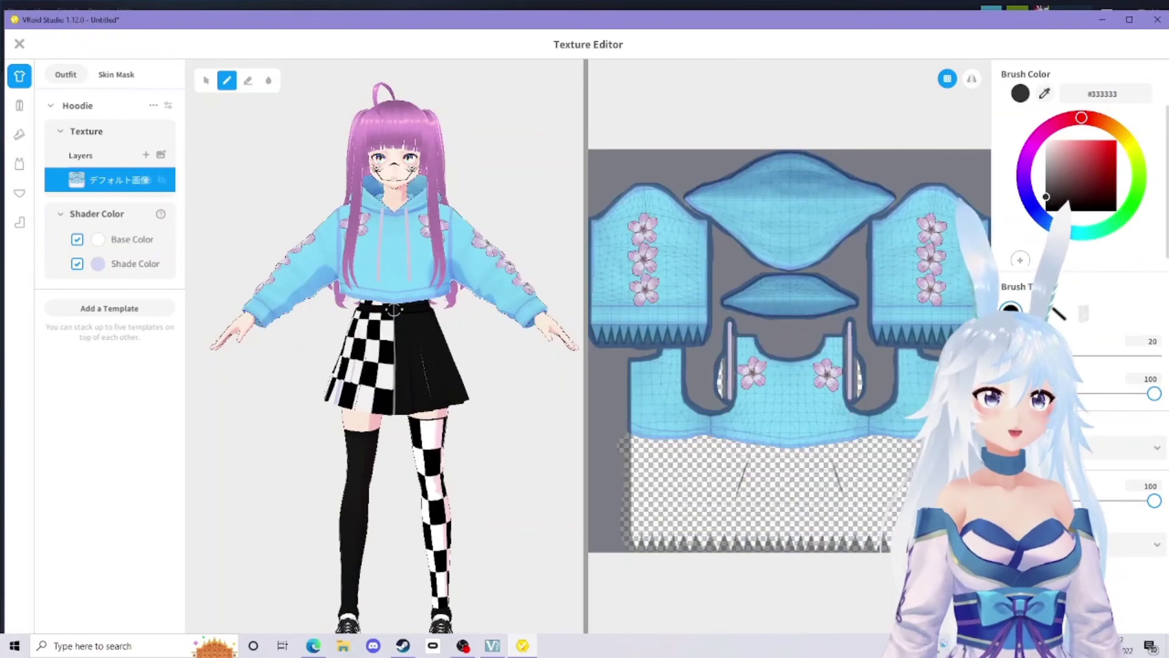
mouse_move(511, 235)
right_down()
mouse_move(459, 243)
mouse_move(402, 218)
mouse_move(514, 229)
mouse_move(499, 230)
right_up()
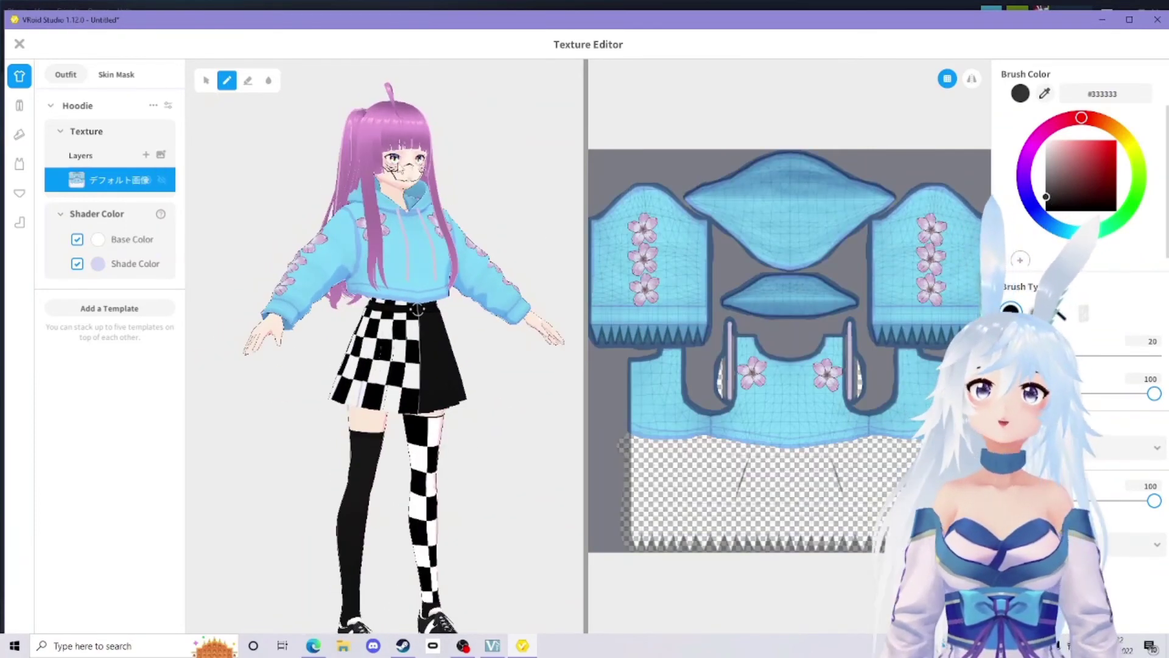
click(19, 43)
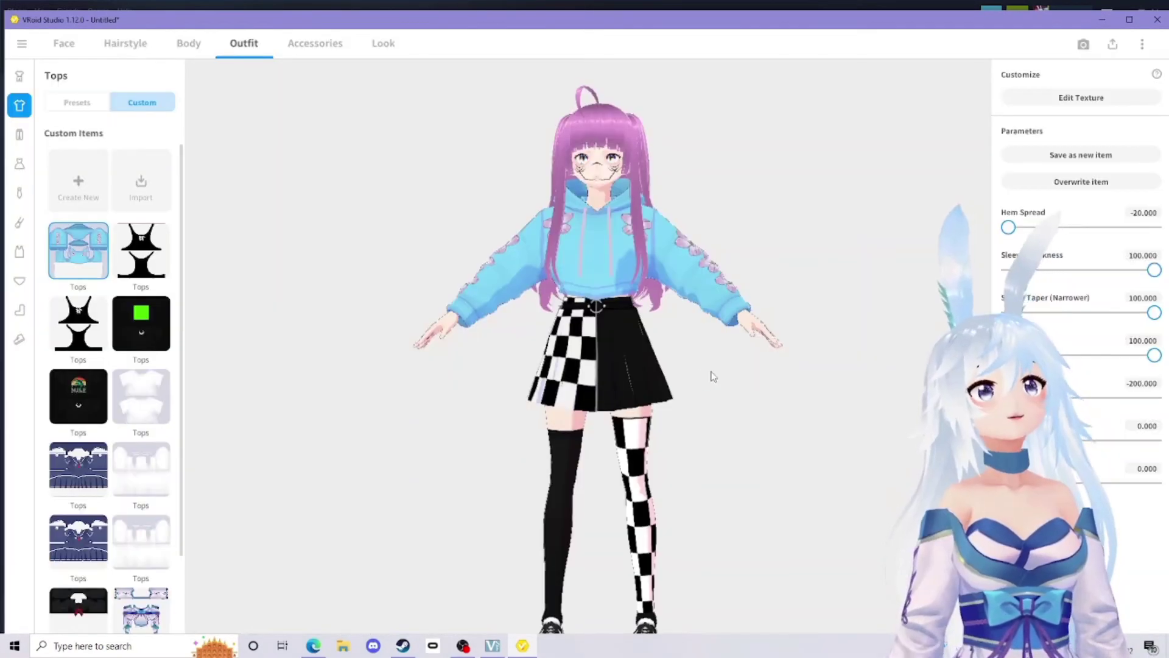
- Put the custom black bow choker on the avatar from Neck Accessories
middle_drag(715, 379, 692, 356)
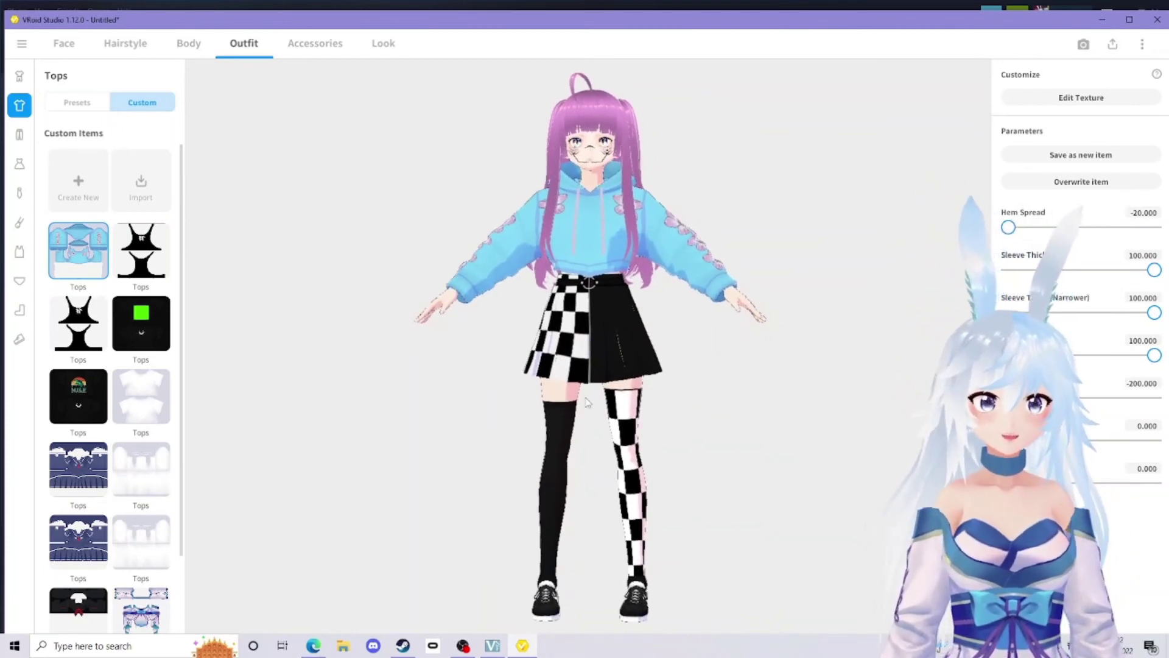
click(20, 76)
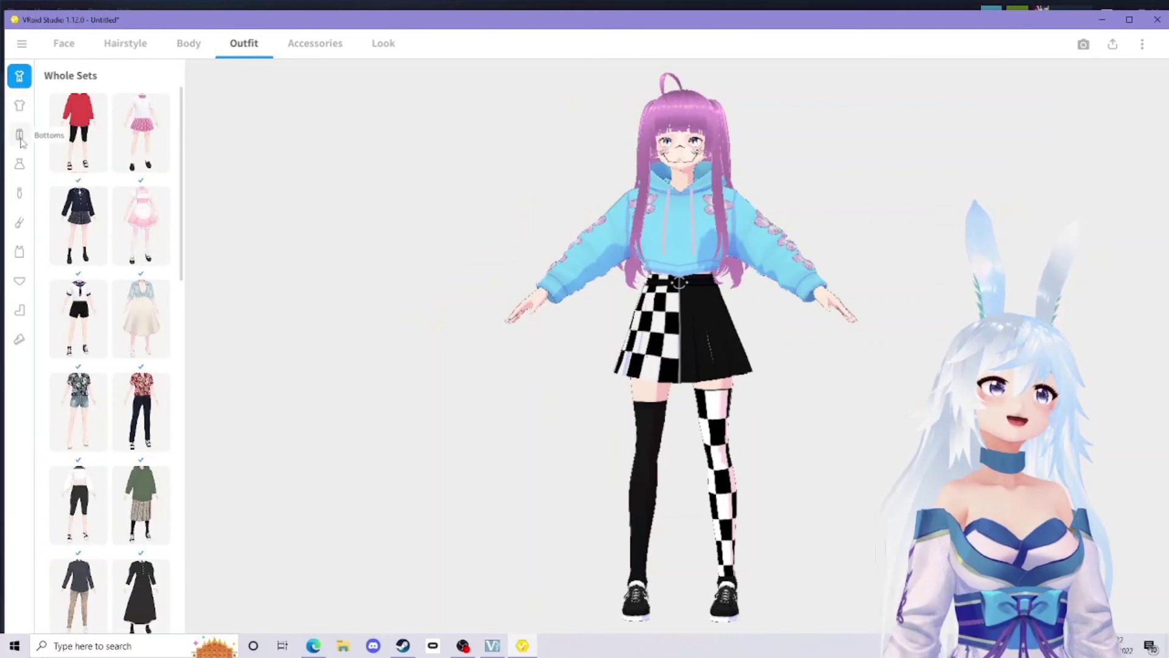
click(19, 133)
click(19, 166)
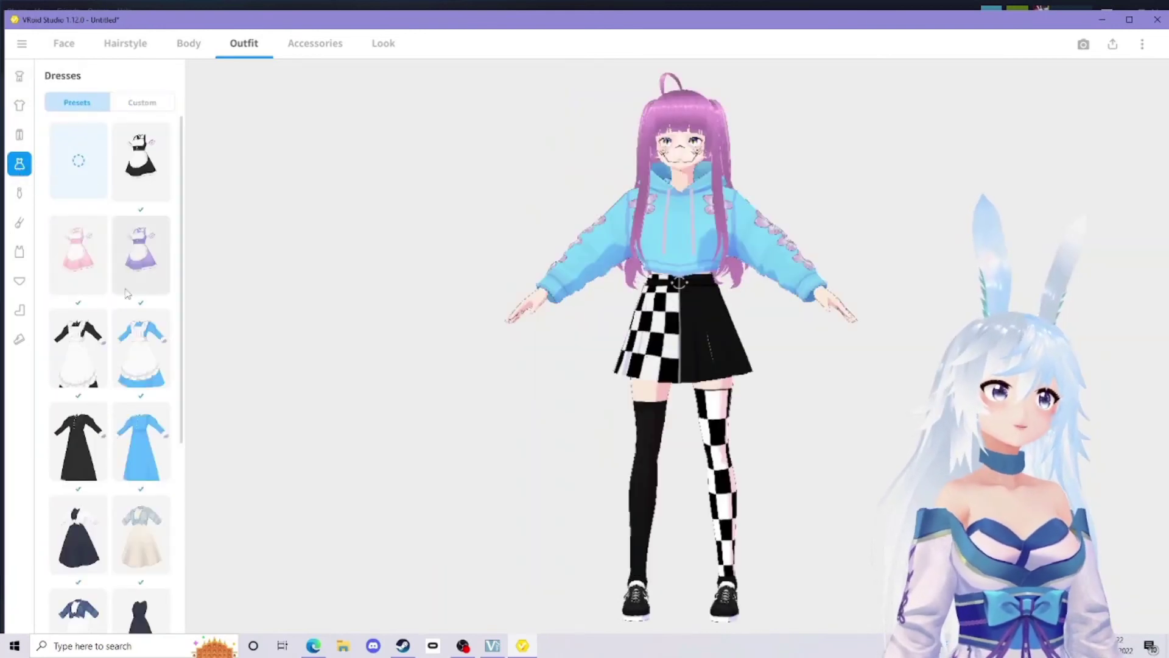
click(19, 193)
click(134, 104)
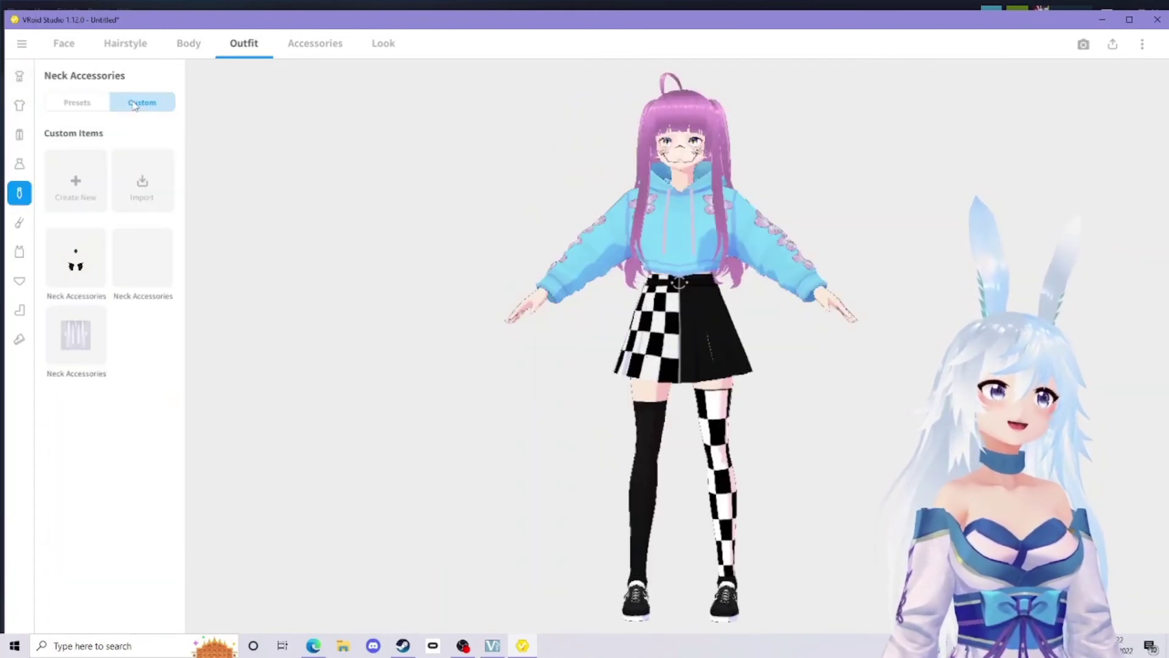
click(76, 267)
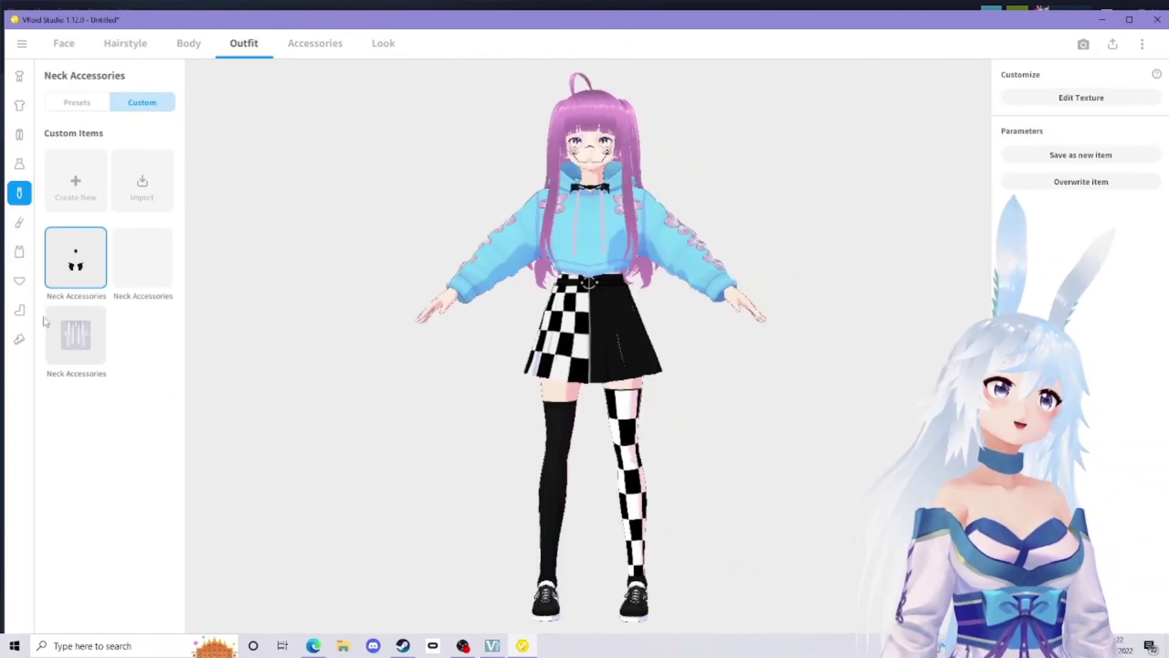
- Swap the checkered stockings for the custom teal socks, then browse the Shoes presets
click(23, 313)
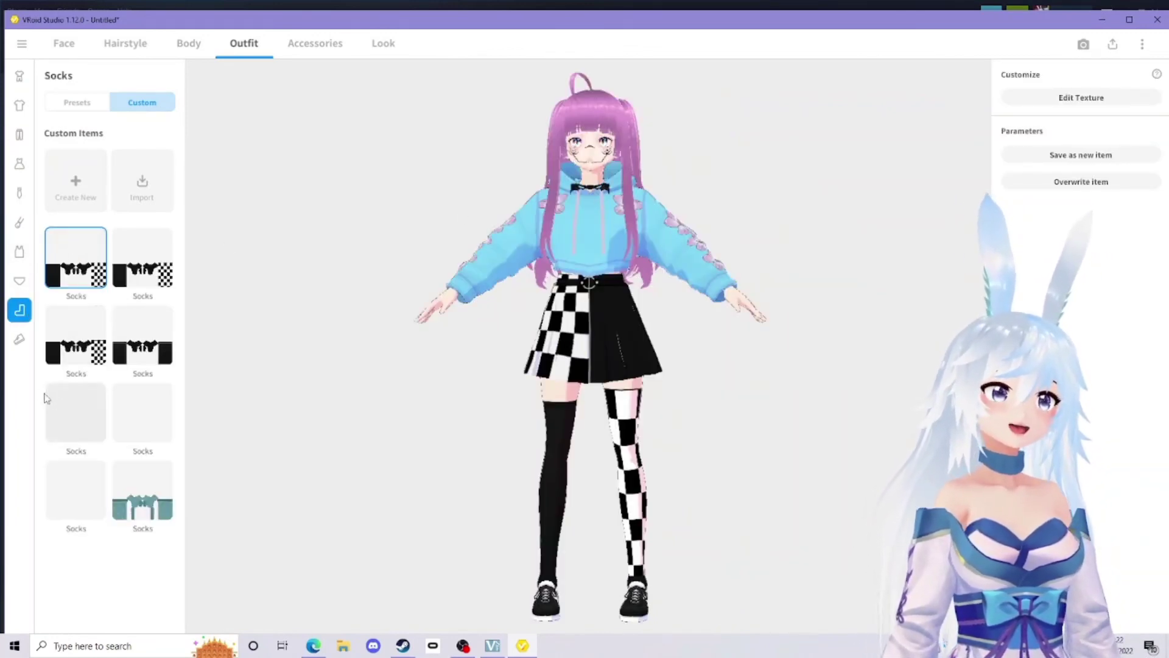
click(144, 480)
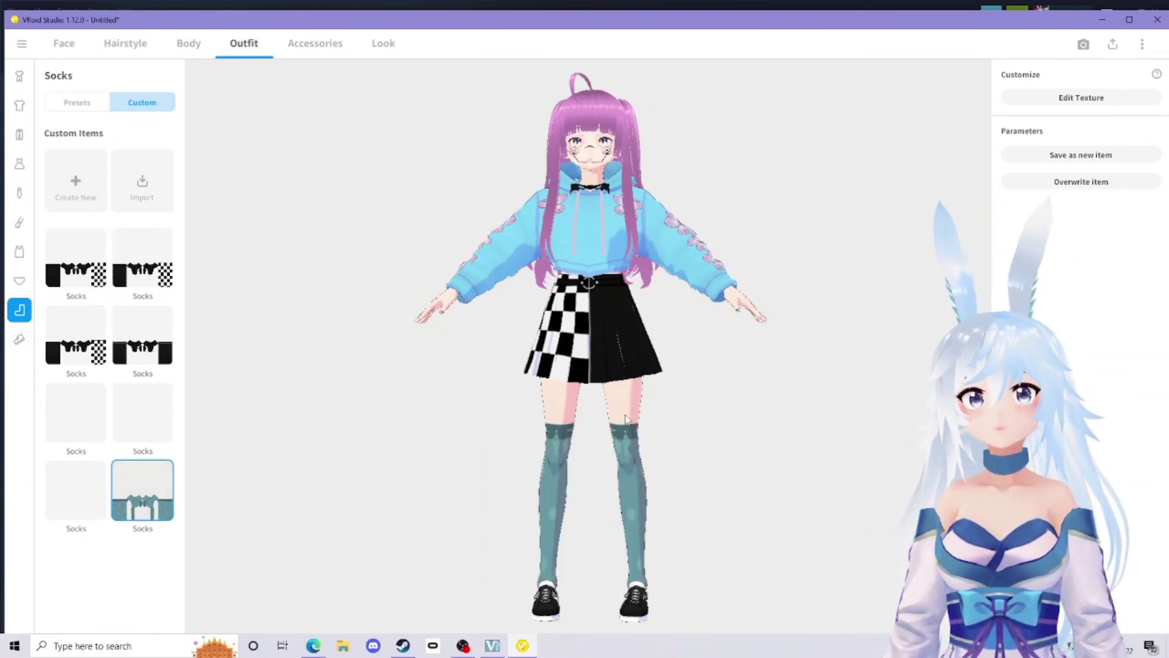
middle_drag(626, 419, 546, 352)
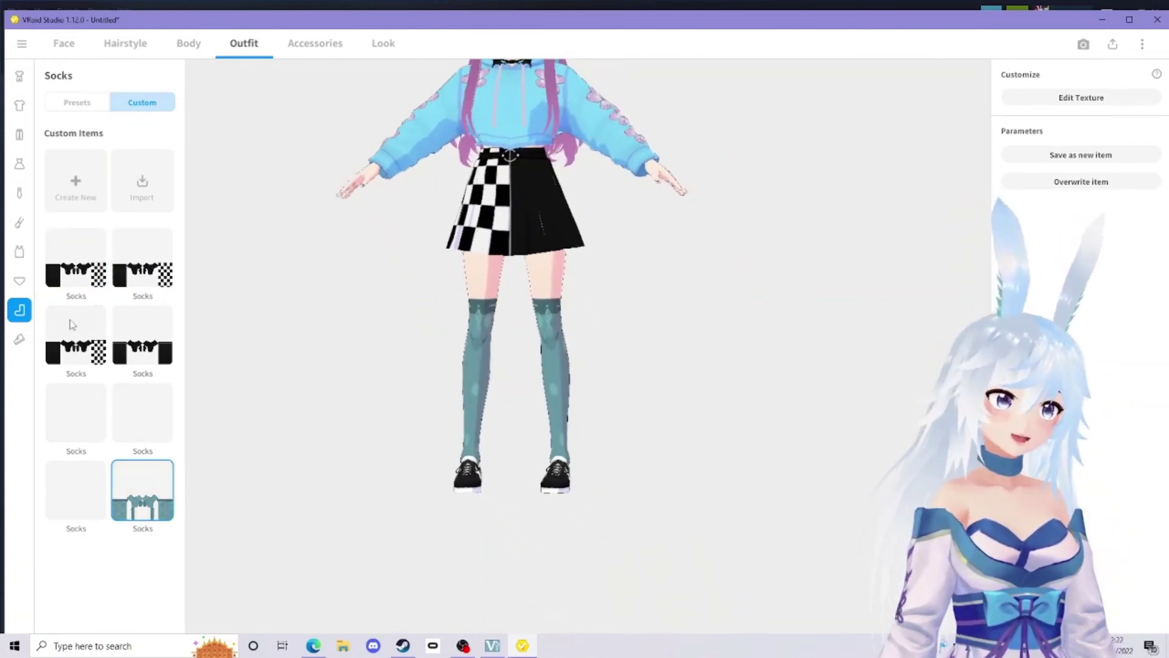
click(19, 339)
scroll(73, 313, up, 5)
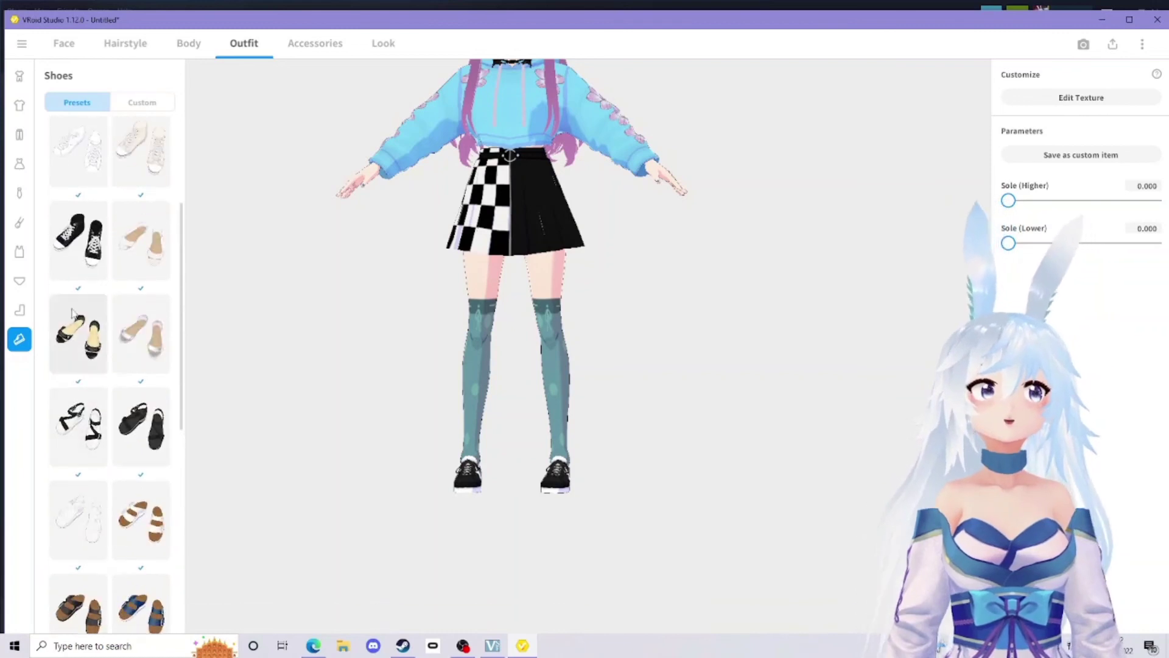
scroll(72, 313, up, 2)
middle_drag(516, 195, 607, 319)
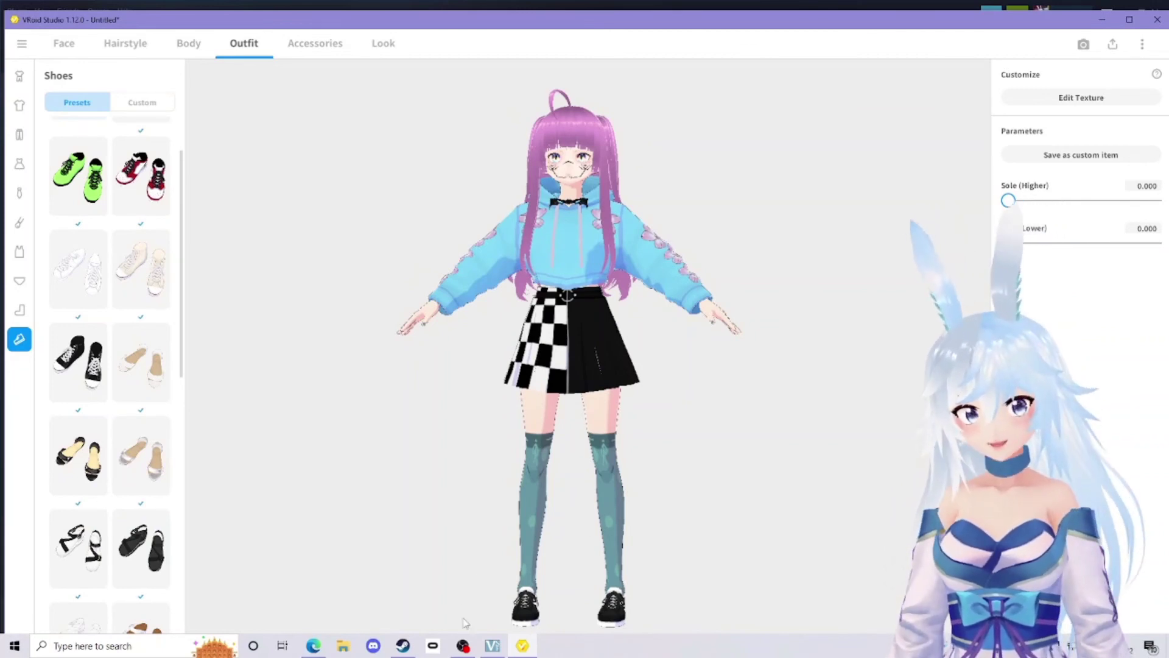
- Switch to Edge and show the creator's YouTube channel home page with its uploads
click(315, 646)
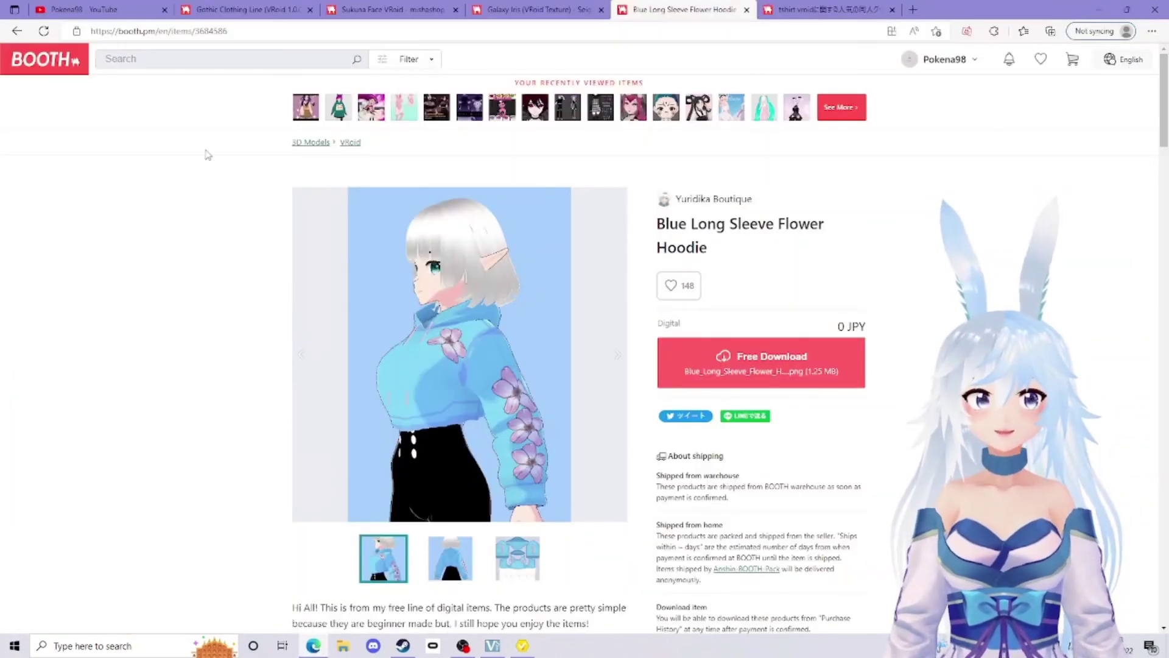
click(119, 9)
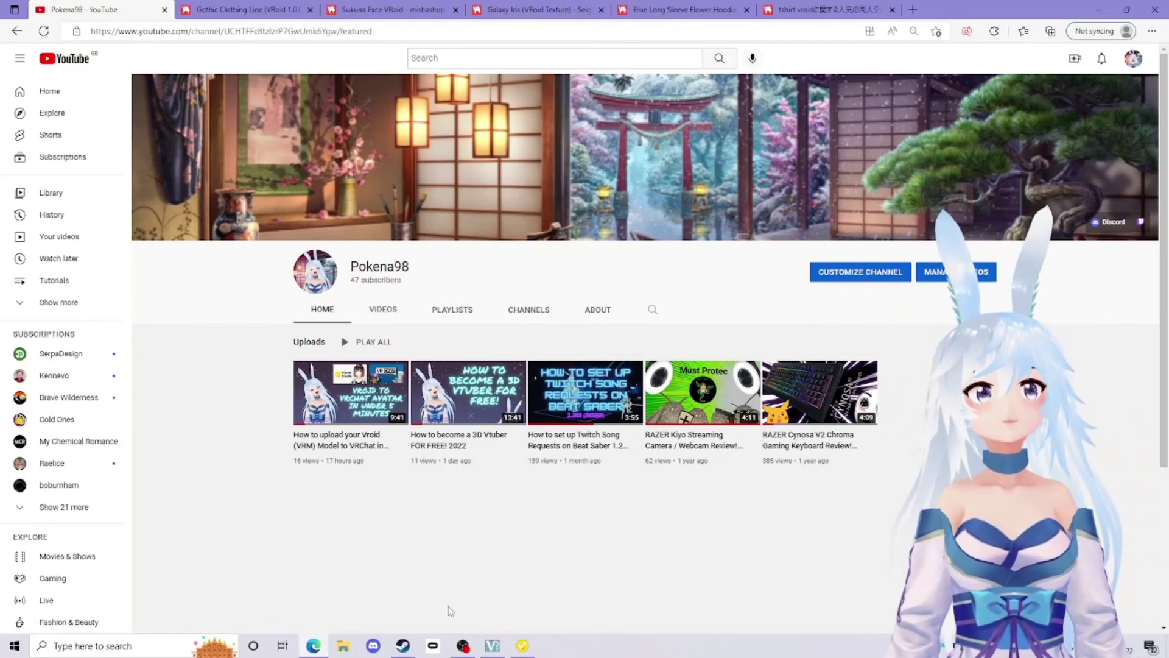
mouse_move(454, 641)
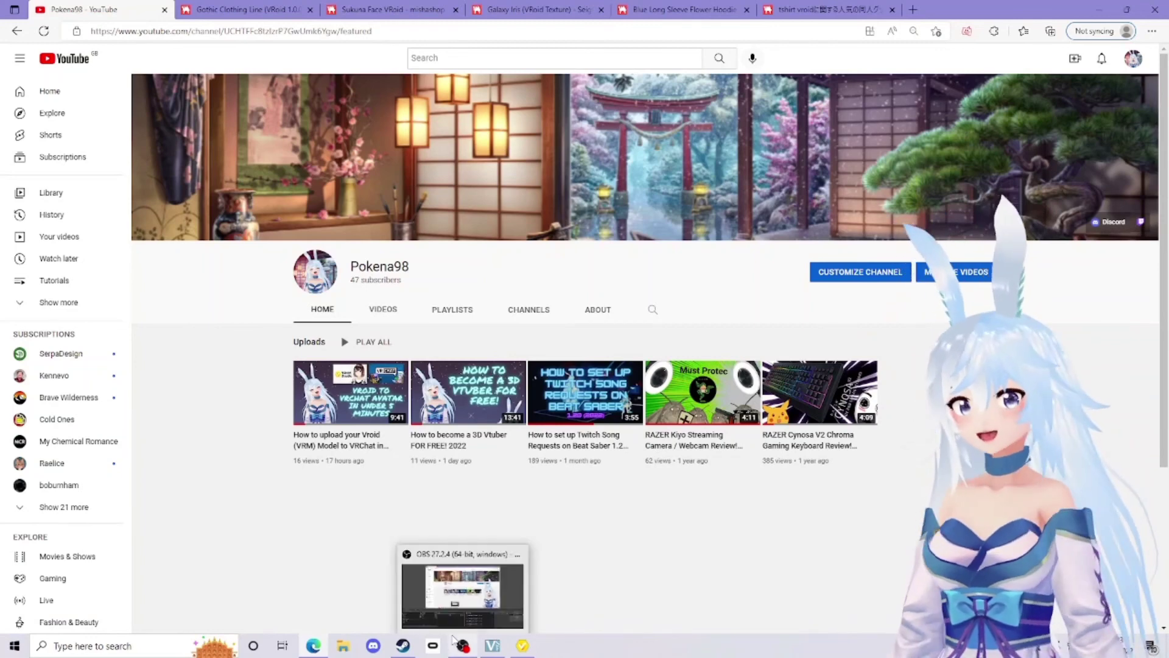